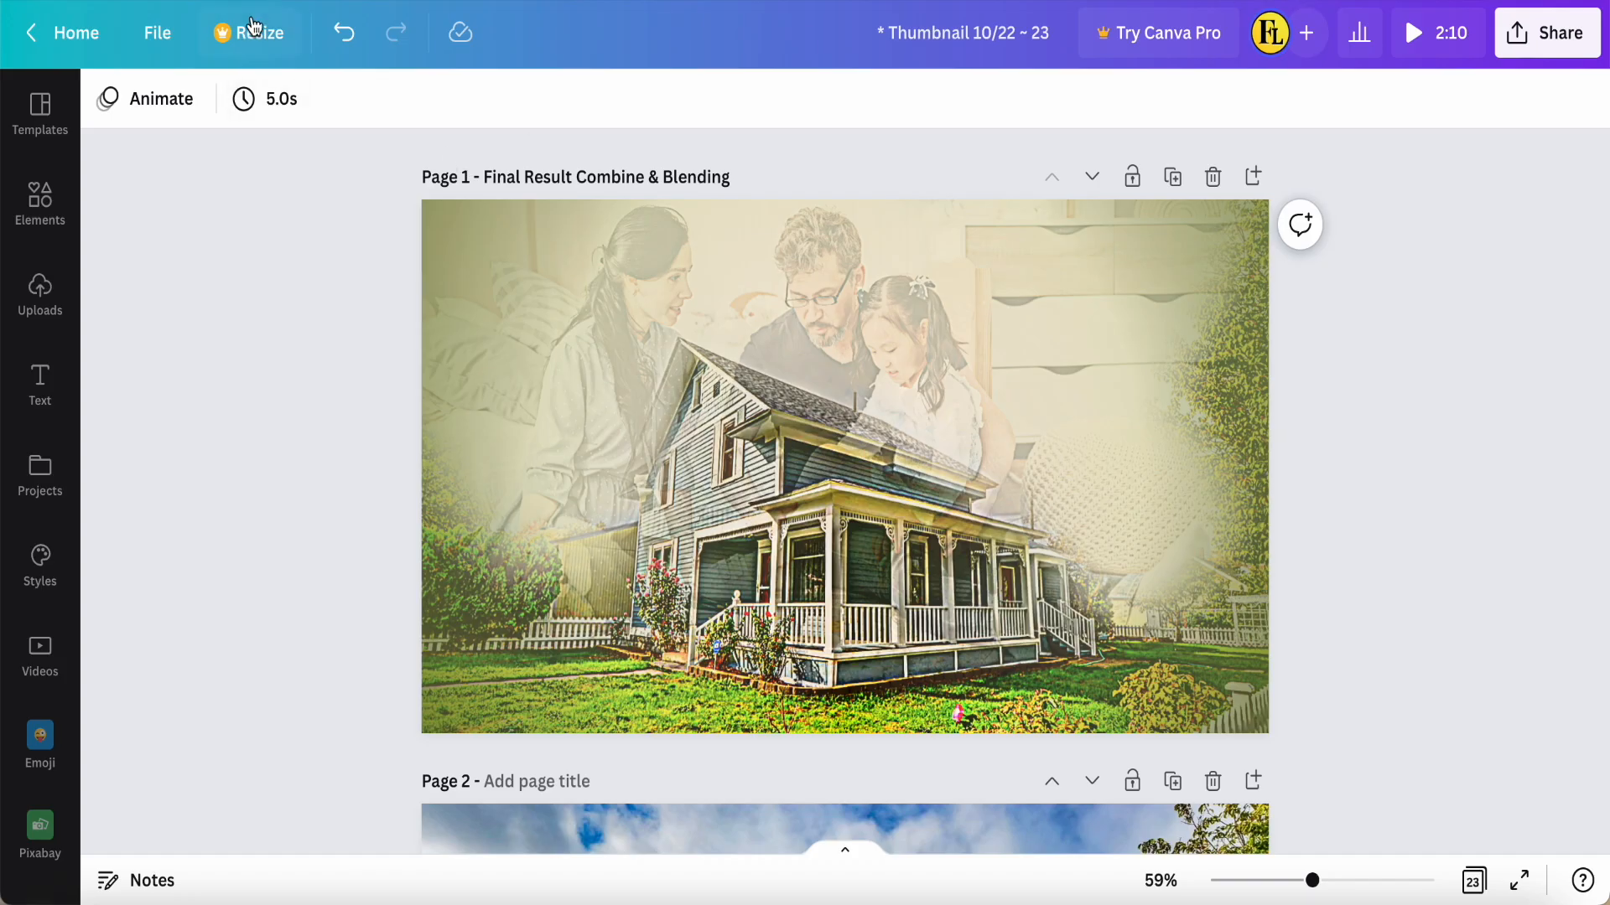
Check the design's custom width and height in the resize options
click(249, 32)
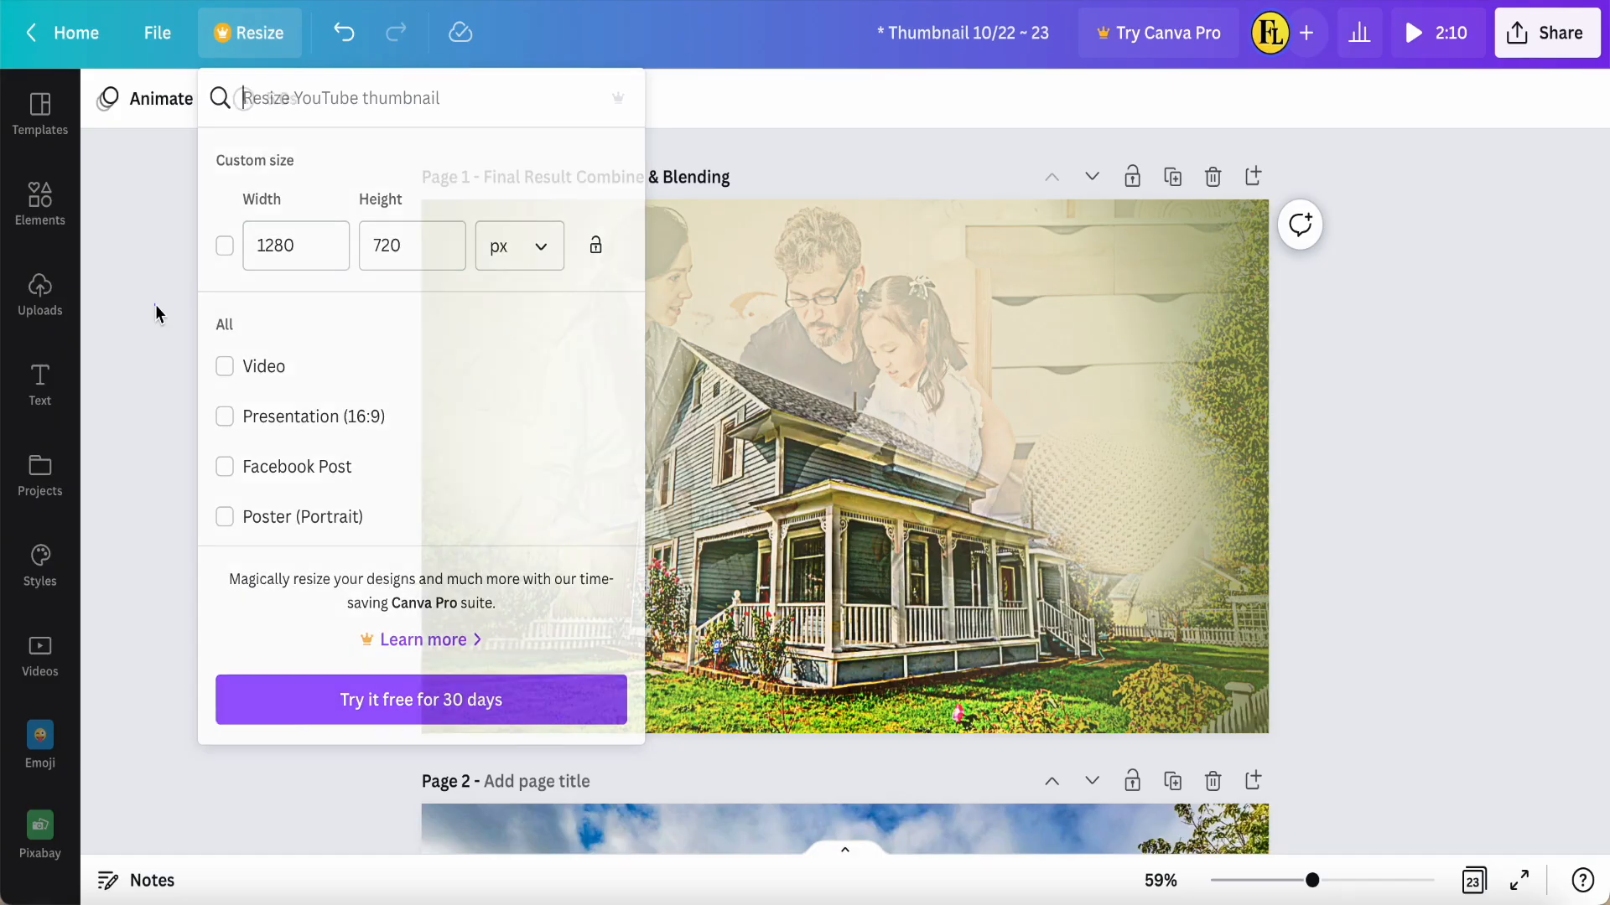
click(323, 637)
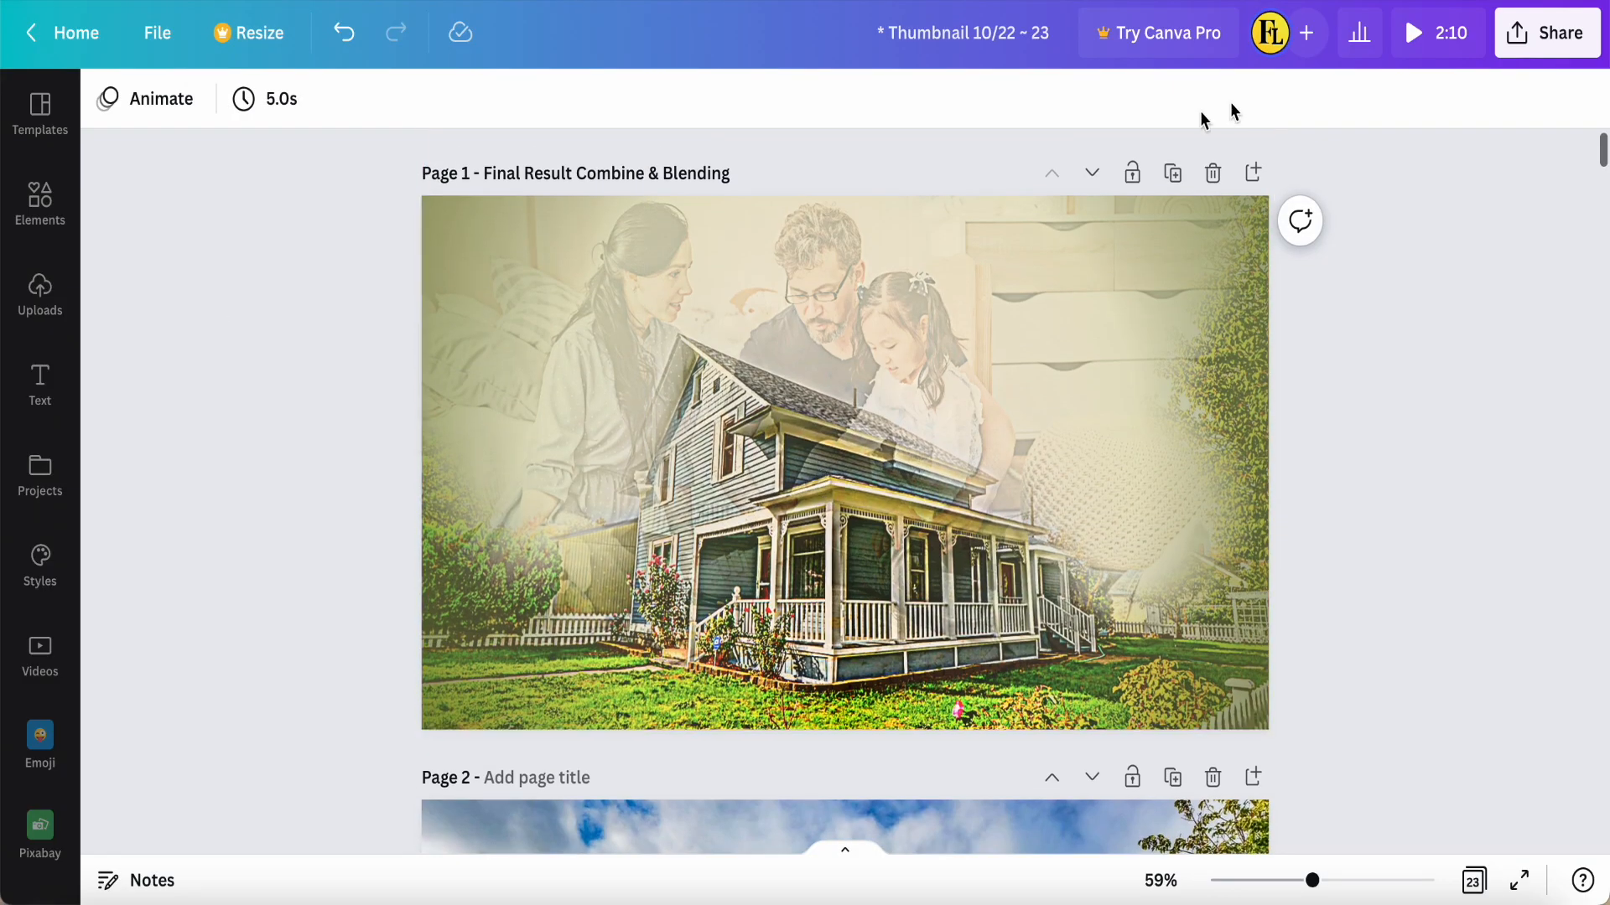
Add a blank page after page 1 and insert the recently used house photo on it
click(1253, 175)
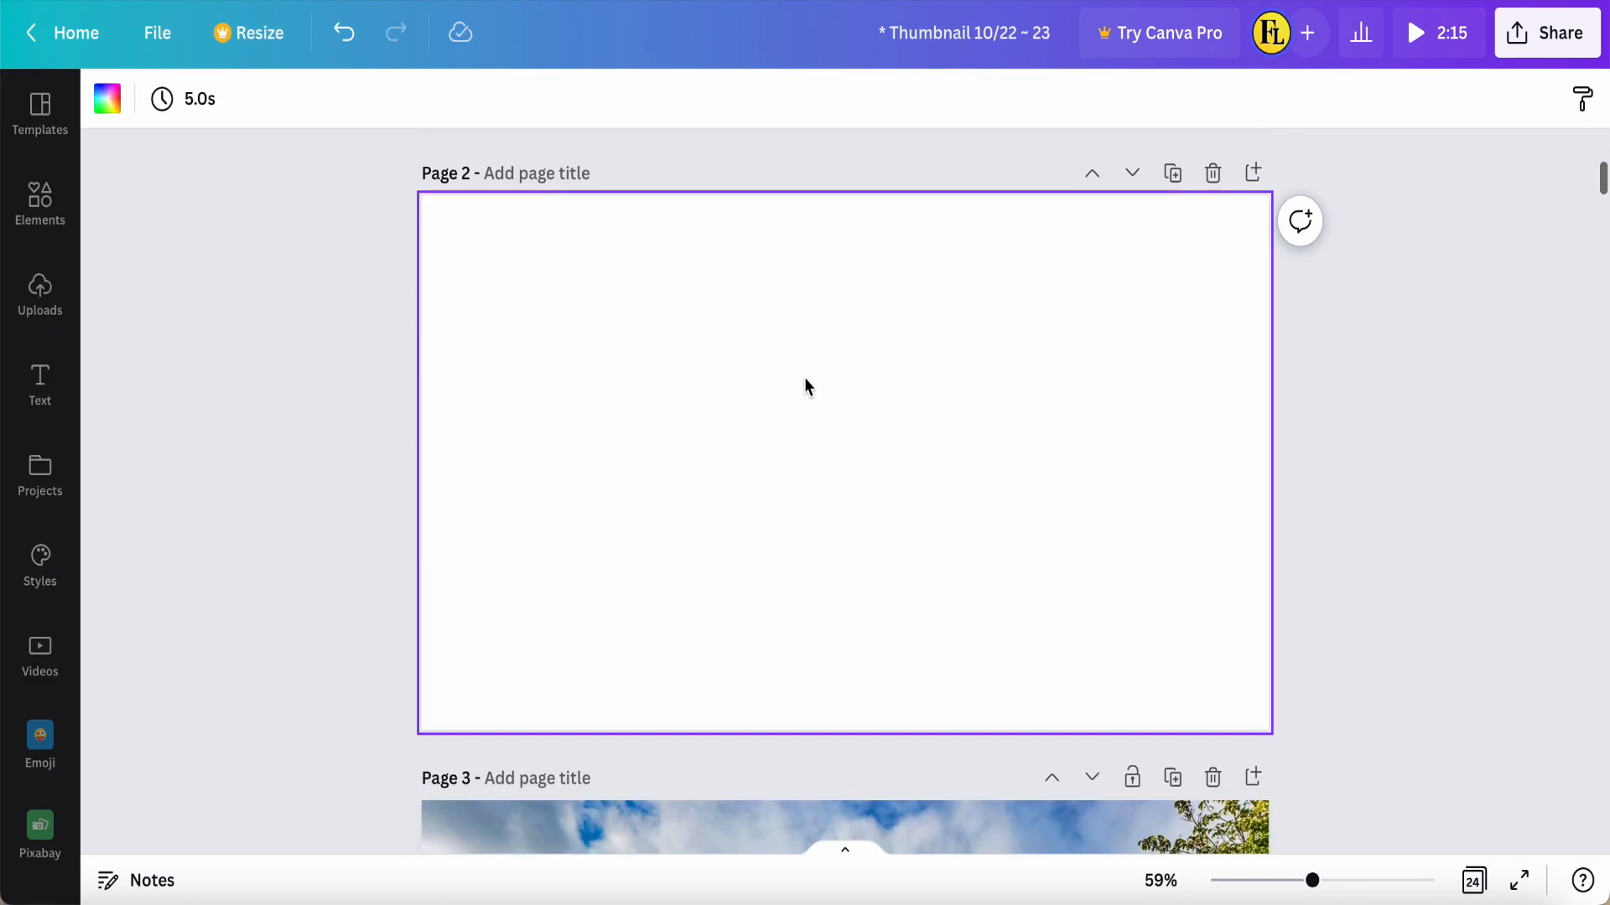
click(39, 199)
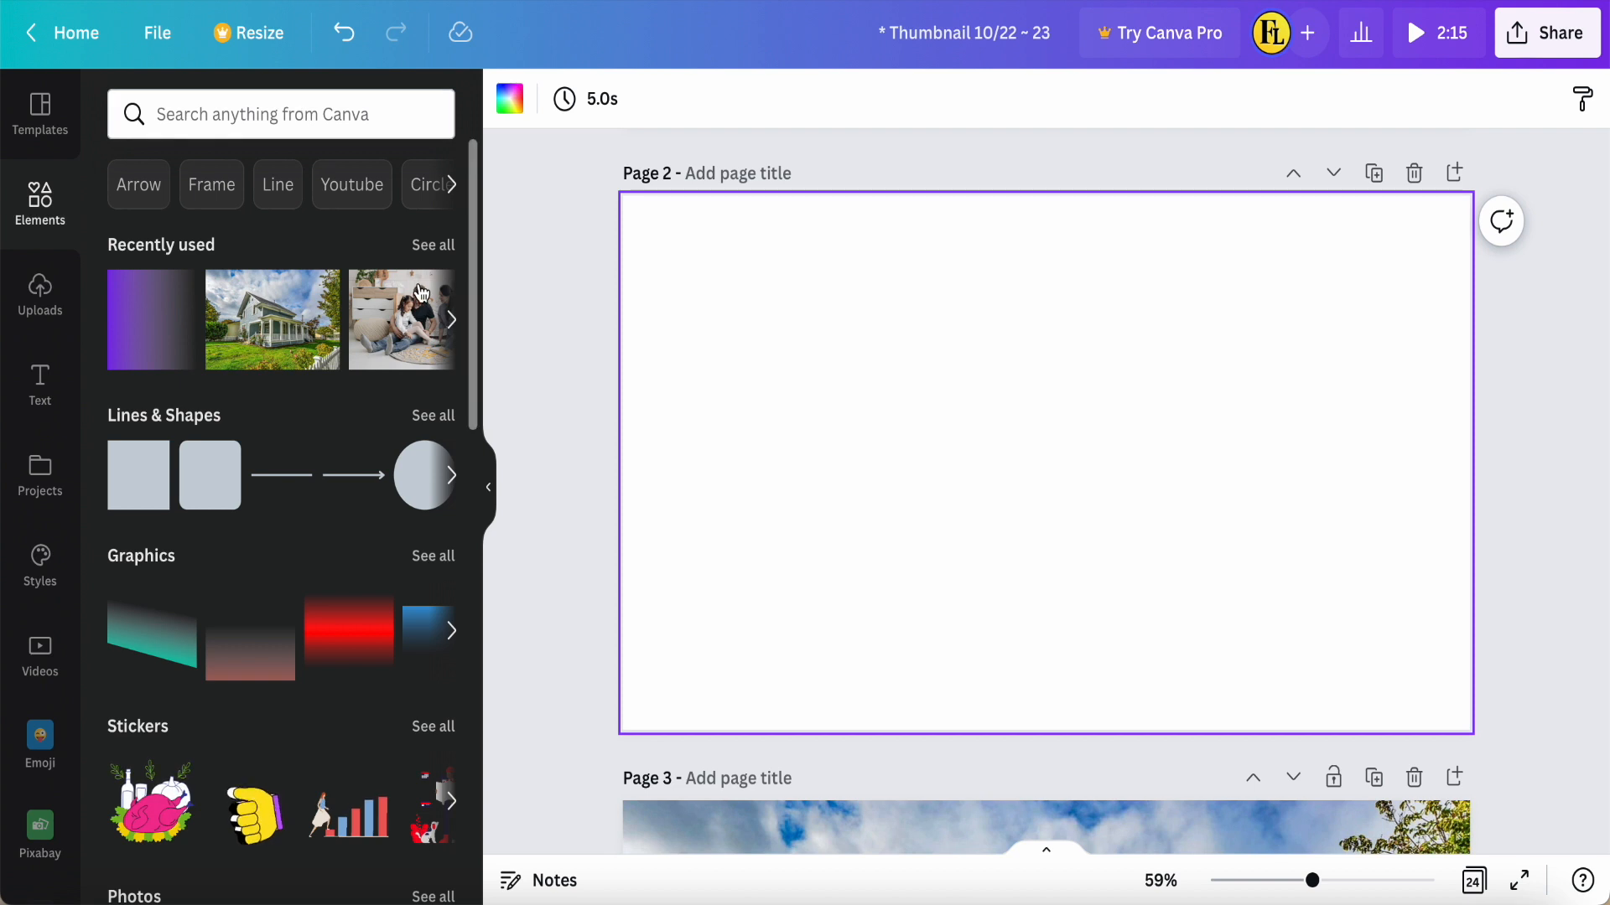
click(433, 246)
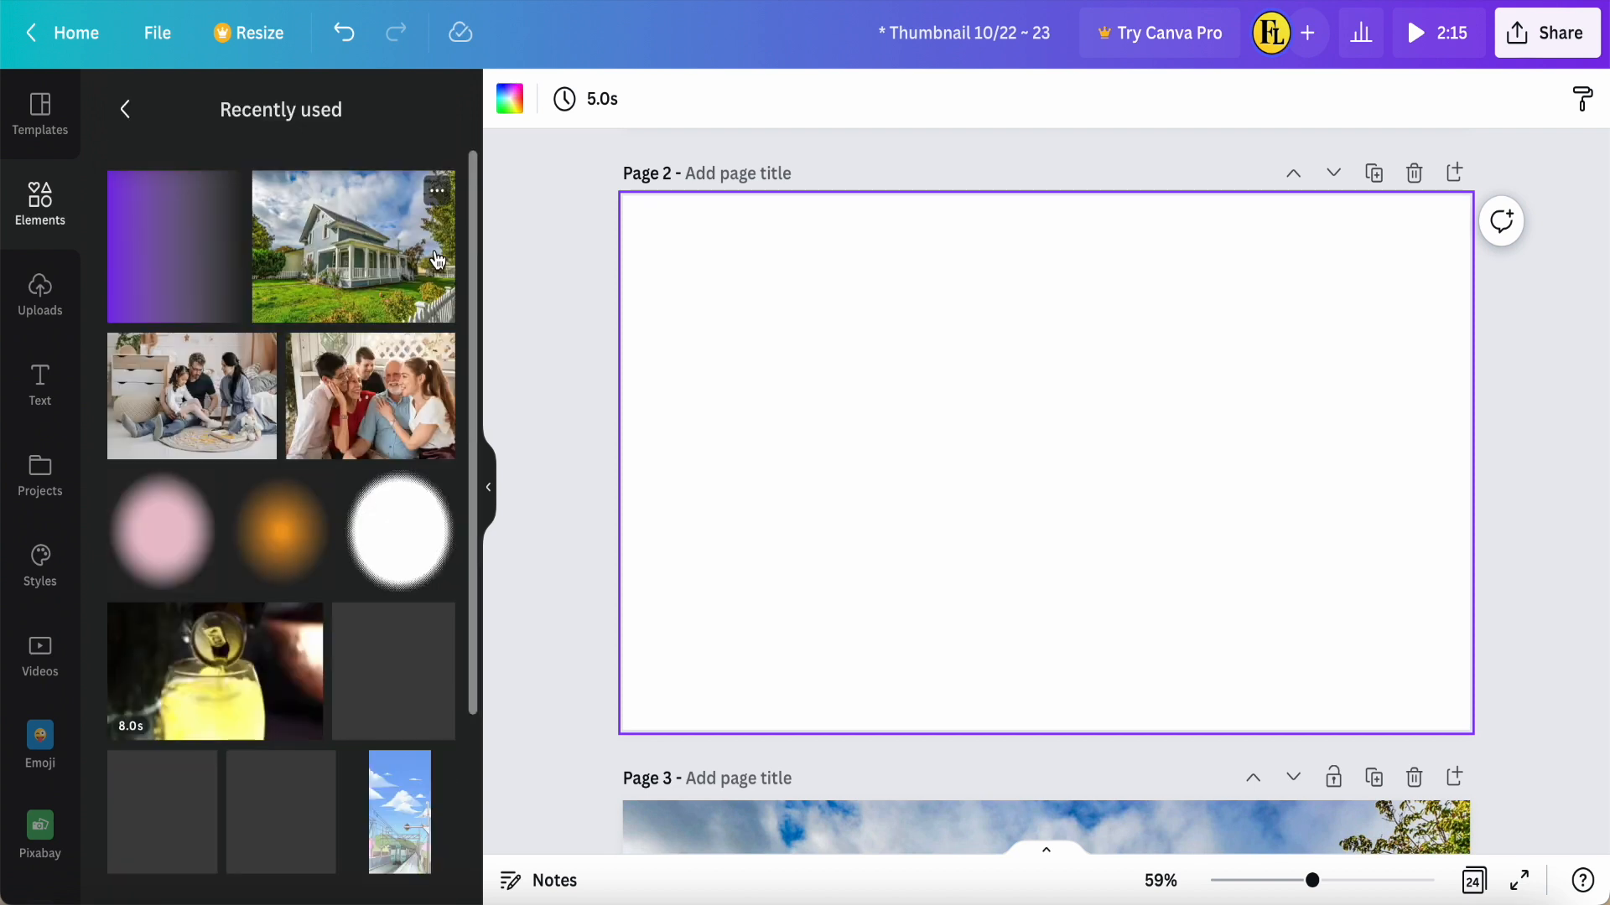
click(340, 275)
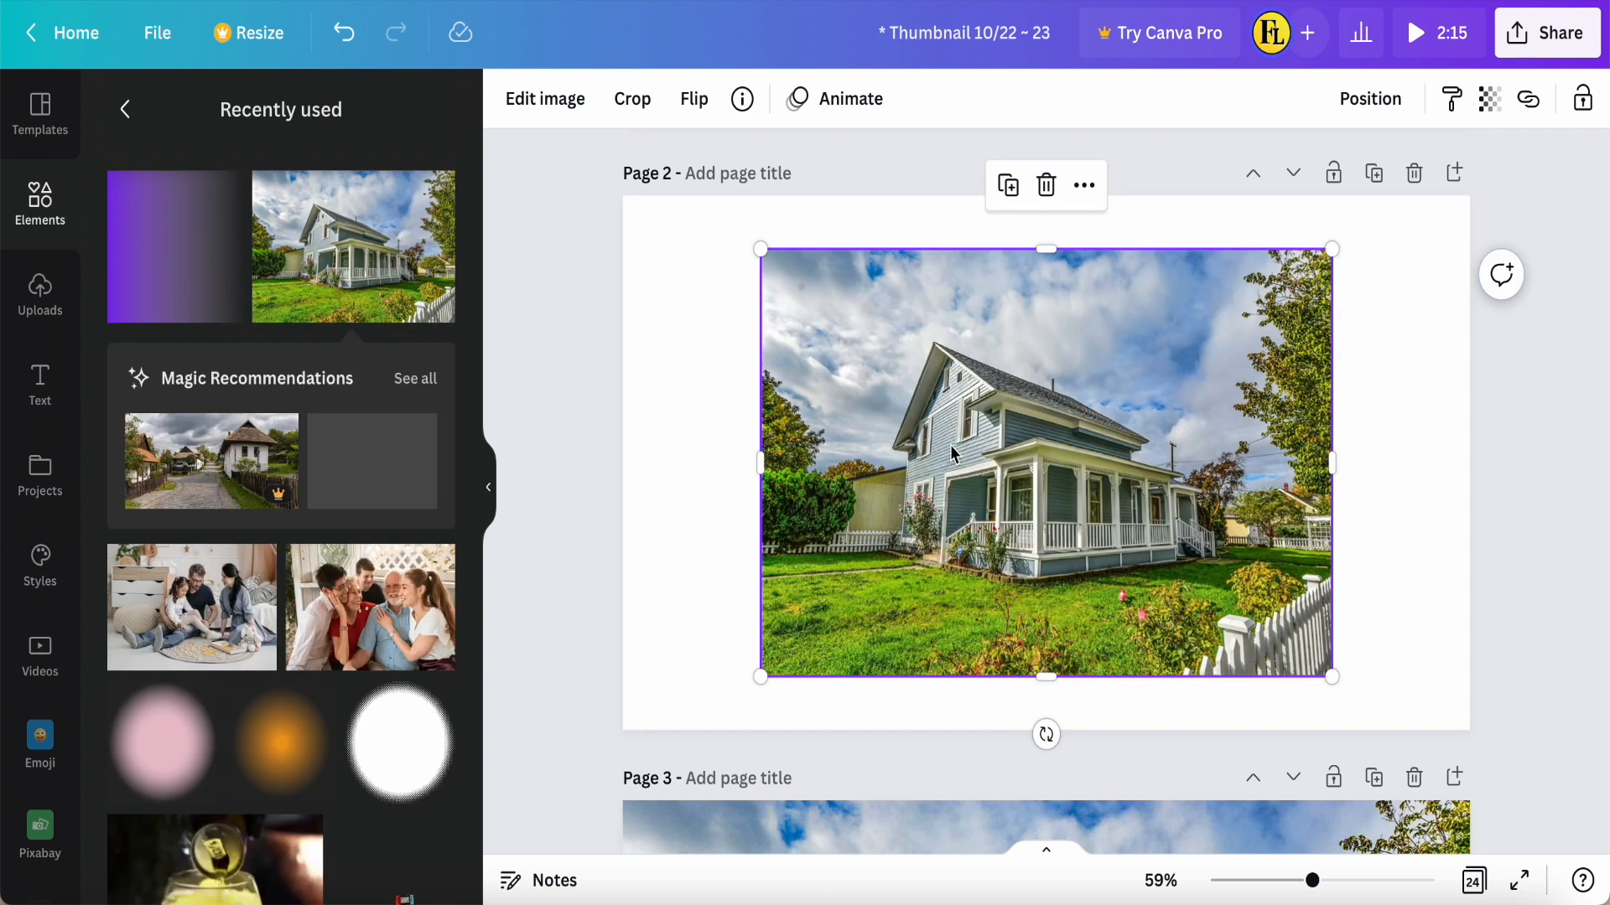
Set the house photo as the page 2 background and shift it down within the frame so its upper edge meets the page's
right_click(908, 482)
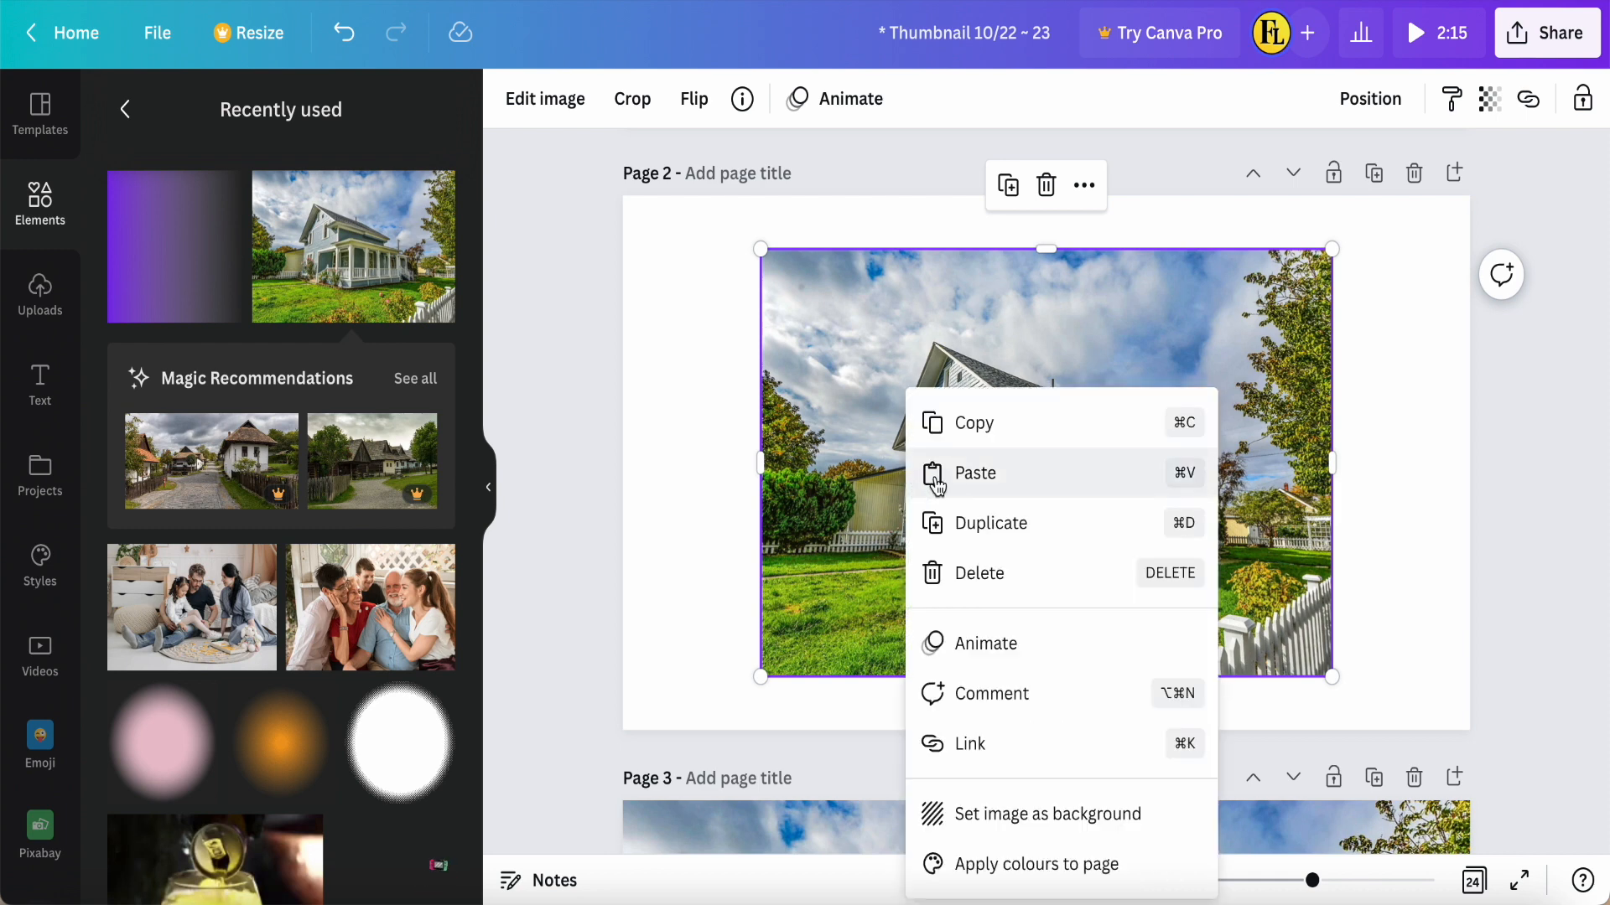
click(994, 815)
double_click(990, 549)
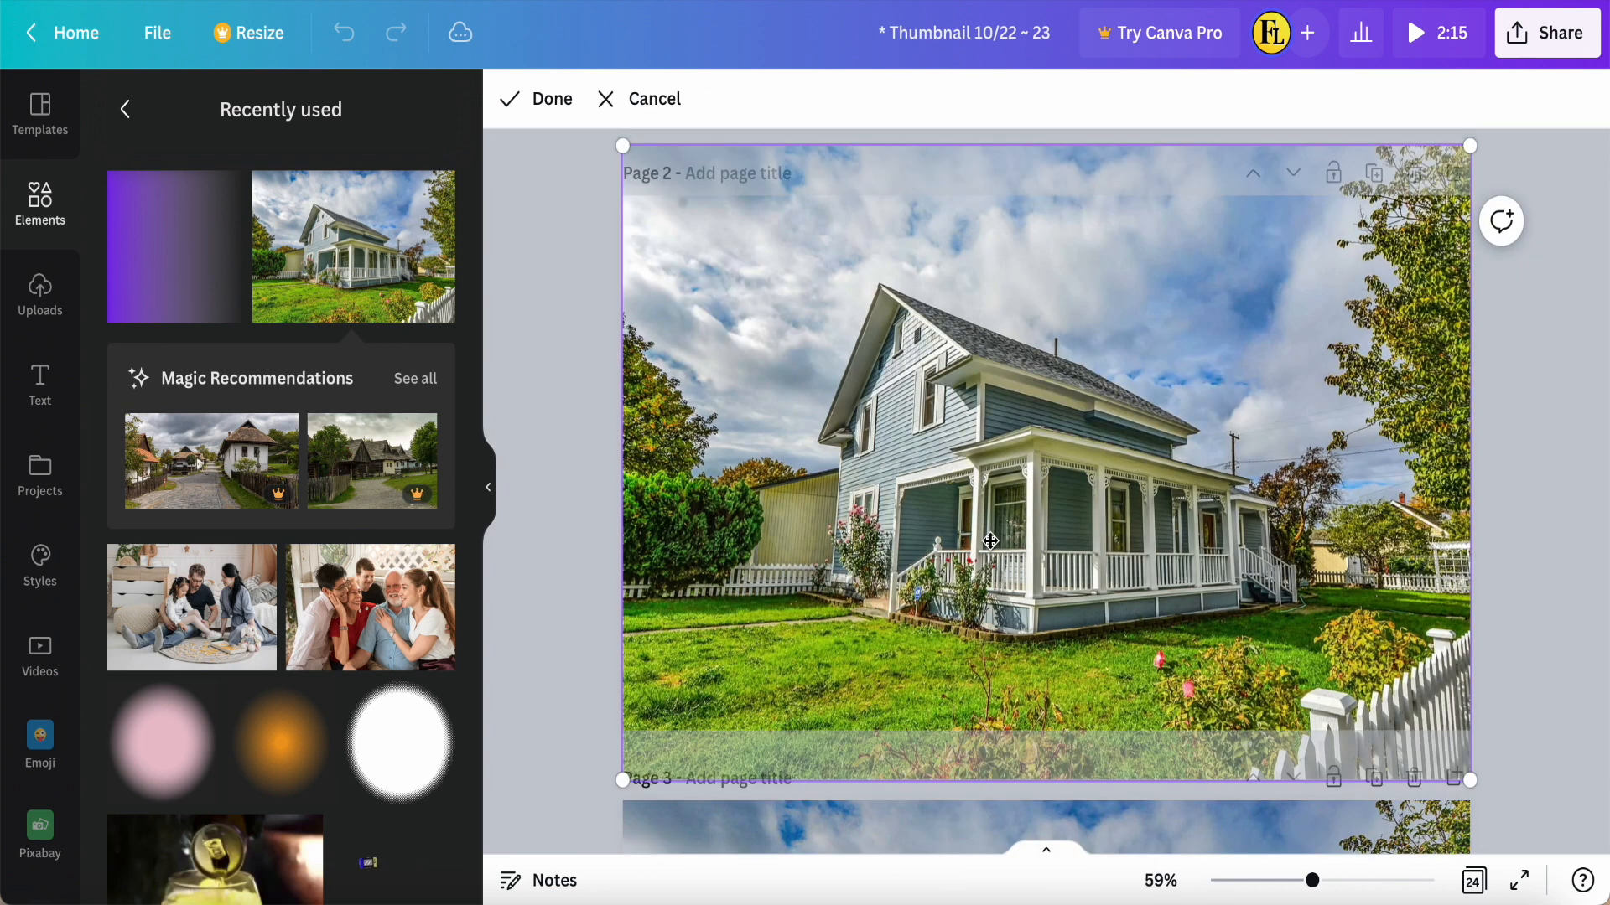
drag(989, 441, 986, 528)
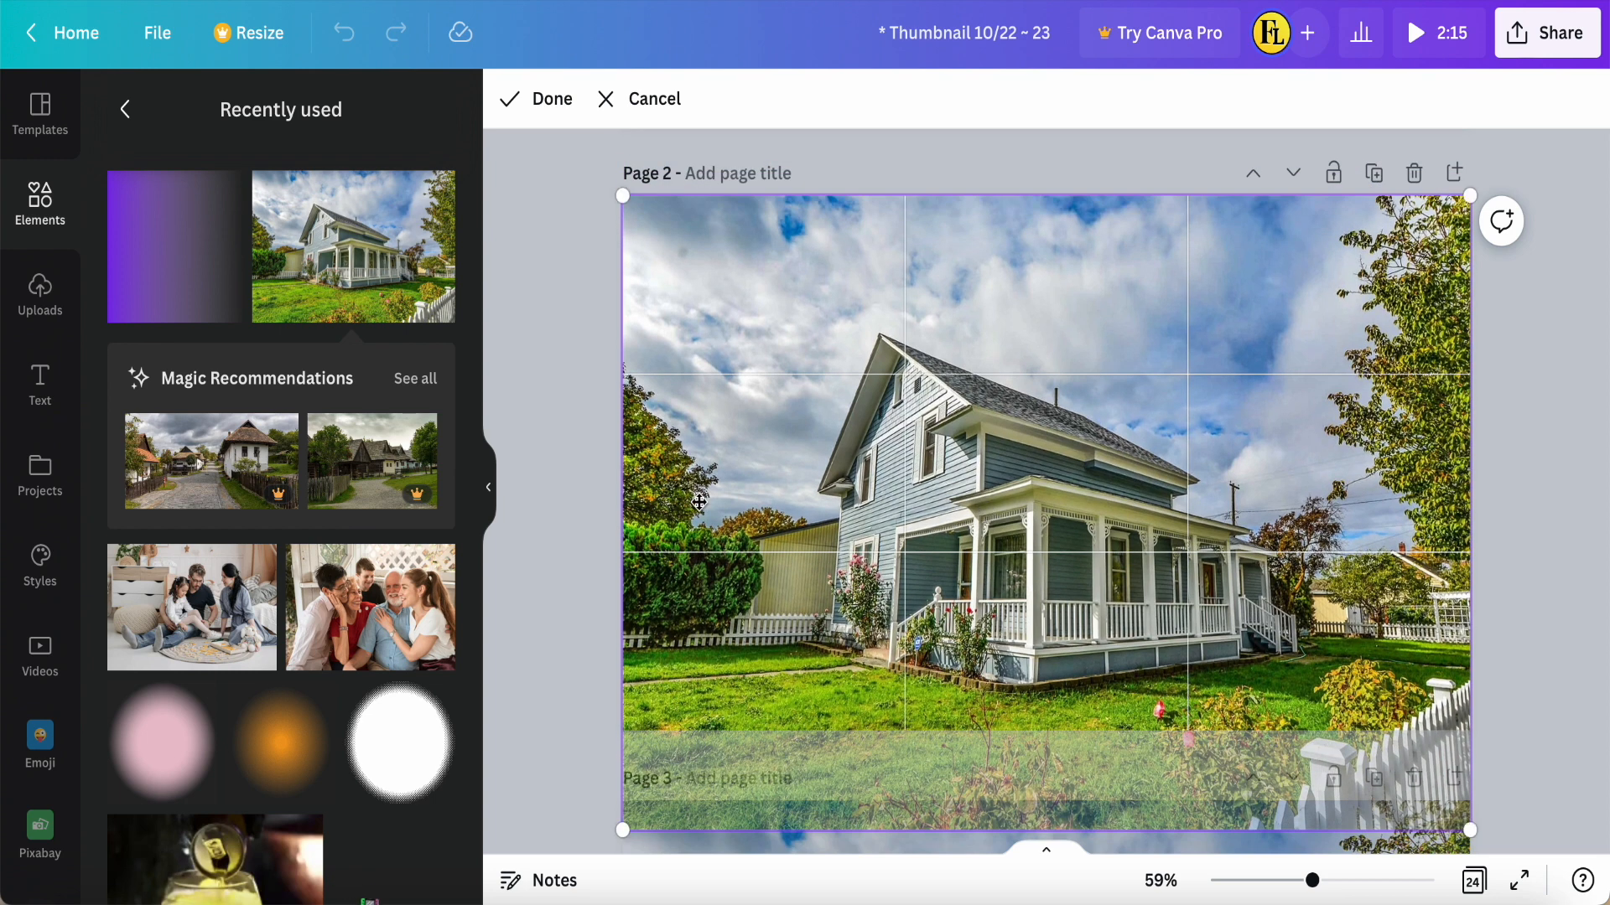
click(542, 492)
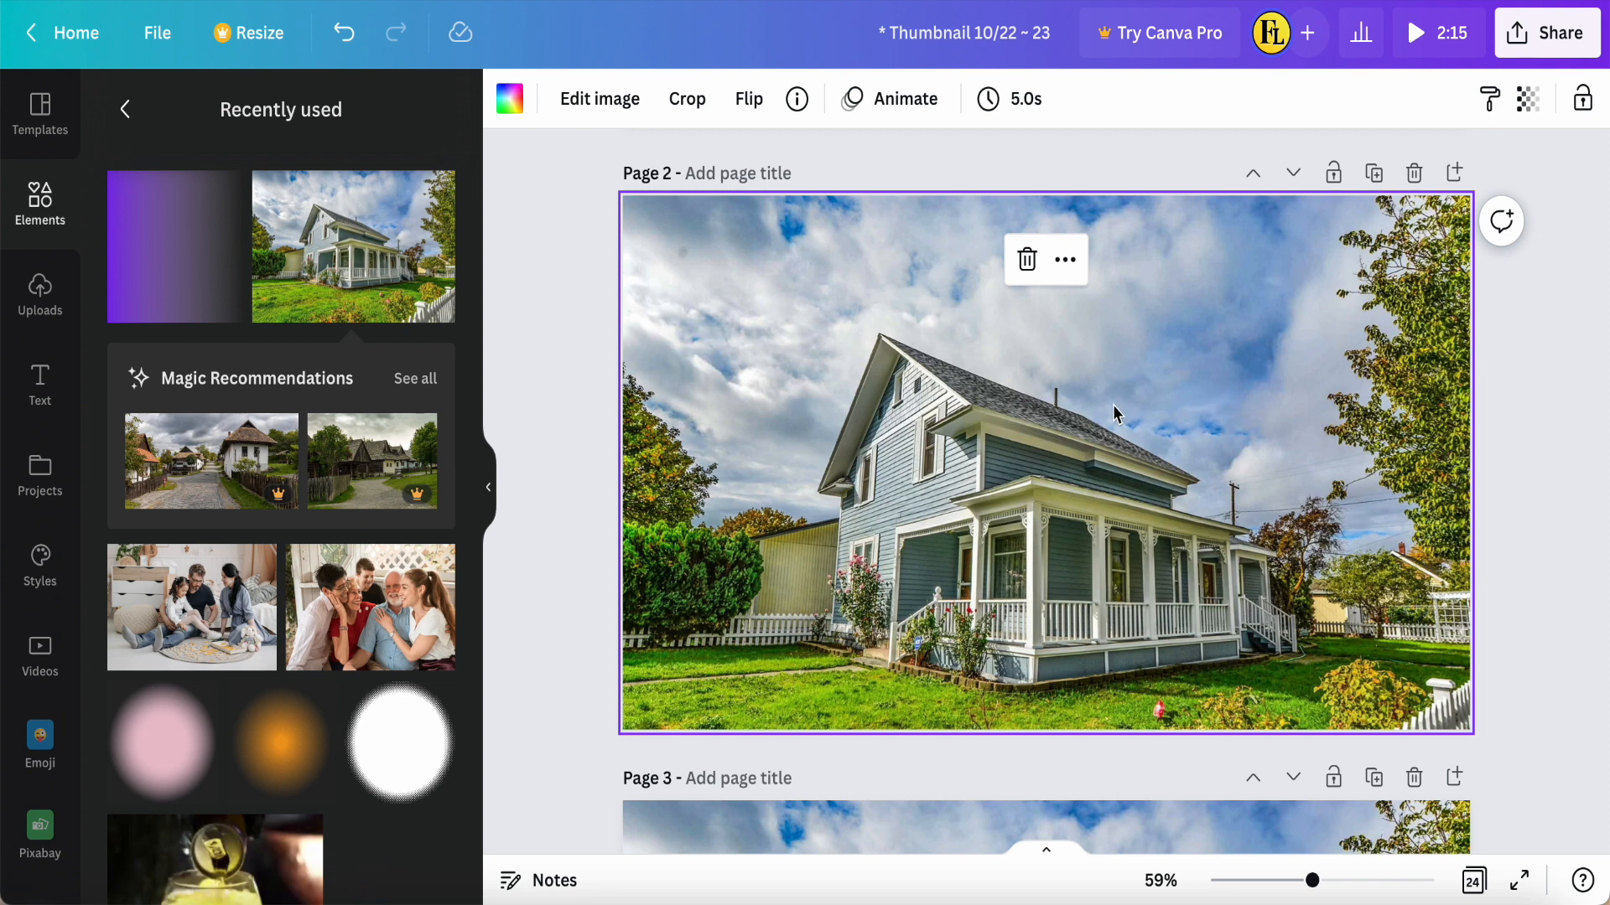
Select the house background on page 3 and search the elements library for "blur dots"
scroll(1114, 405, down, 5)
scroll(1114, 405, up, 5)
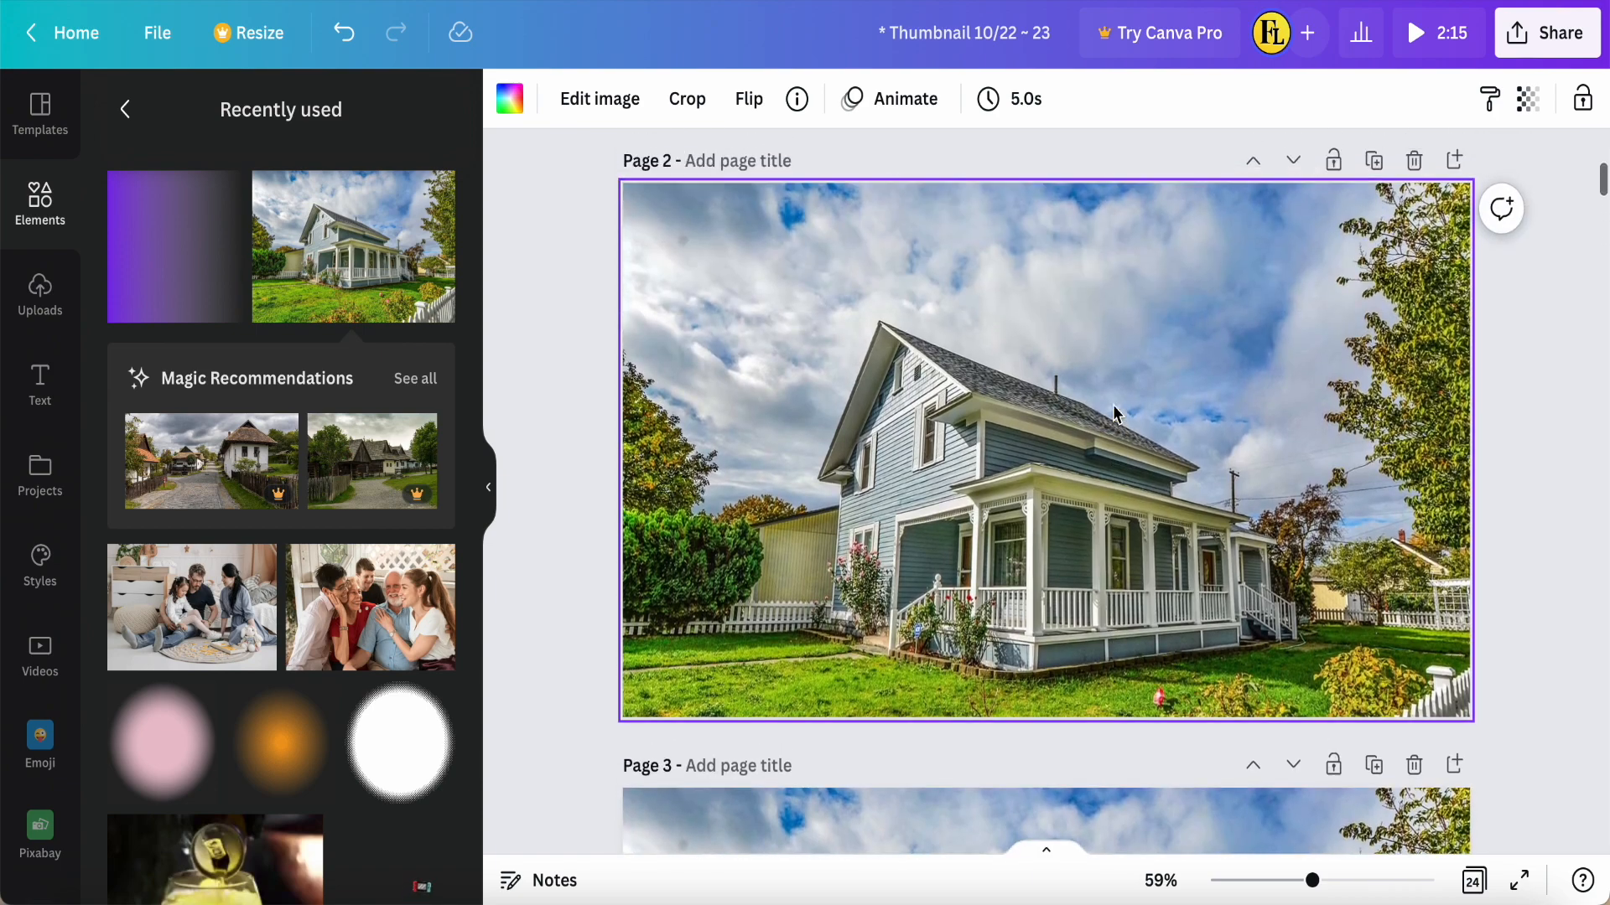
scroll(1113, 405, down, 5)
scroll(1004, 469, down, 1)
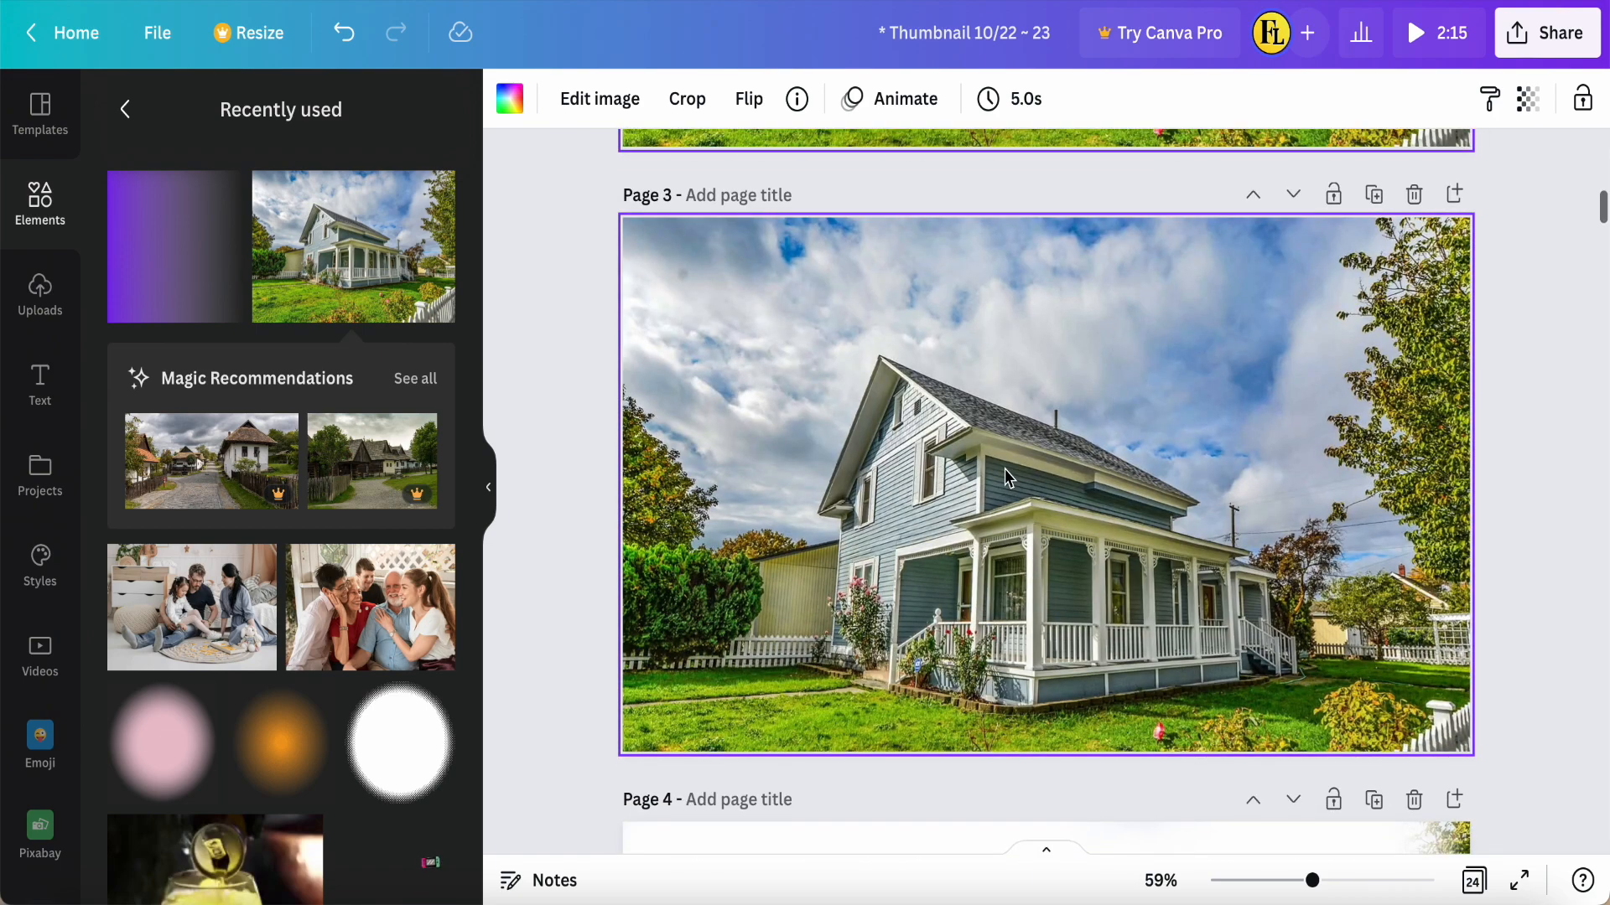
scroll(1005, 470, down, 5)
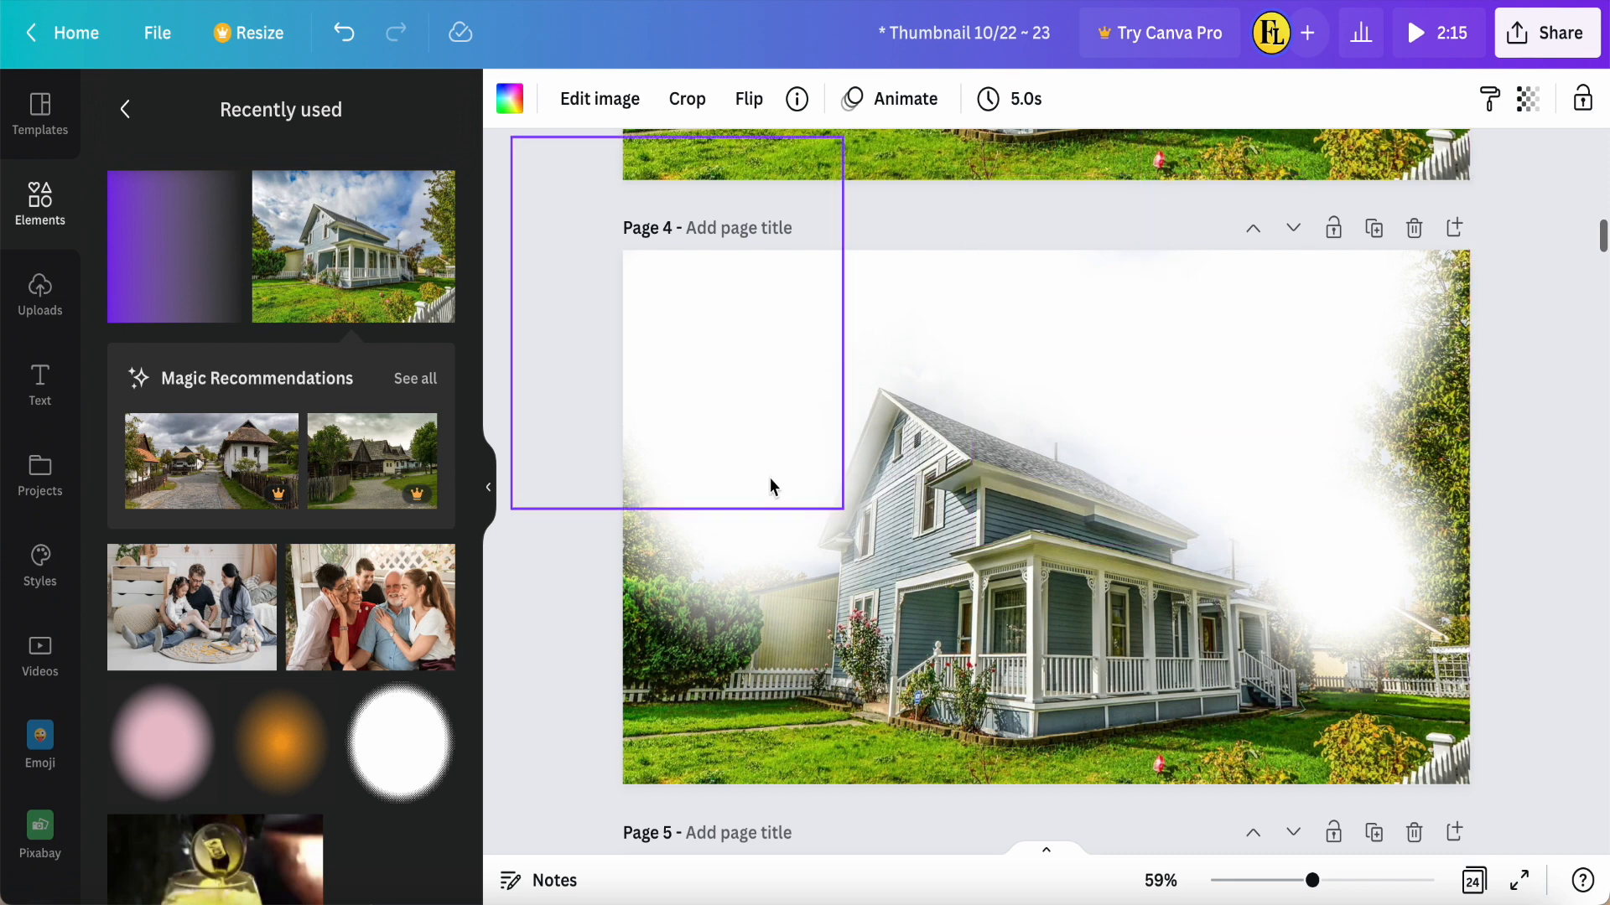
scroll(770, 485, up, 7)
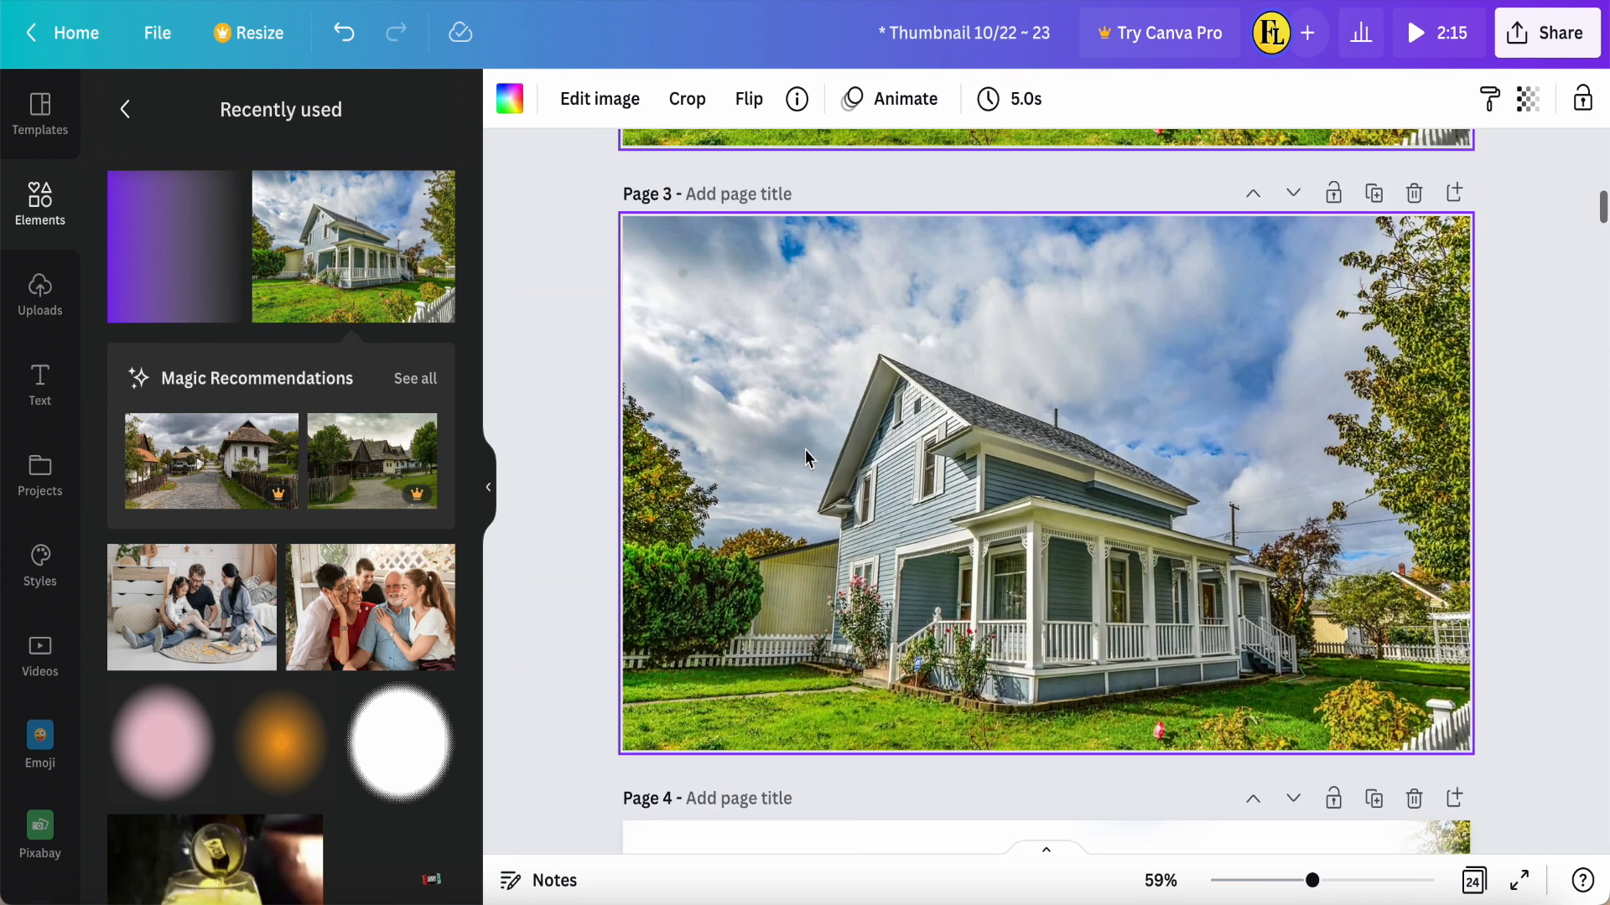
click(798, 441)
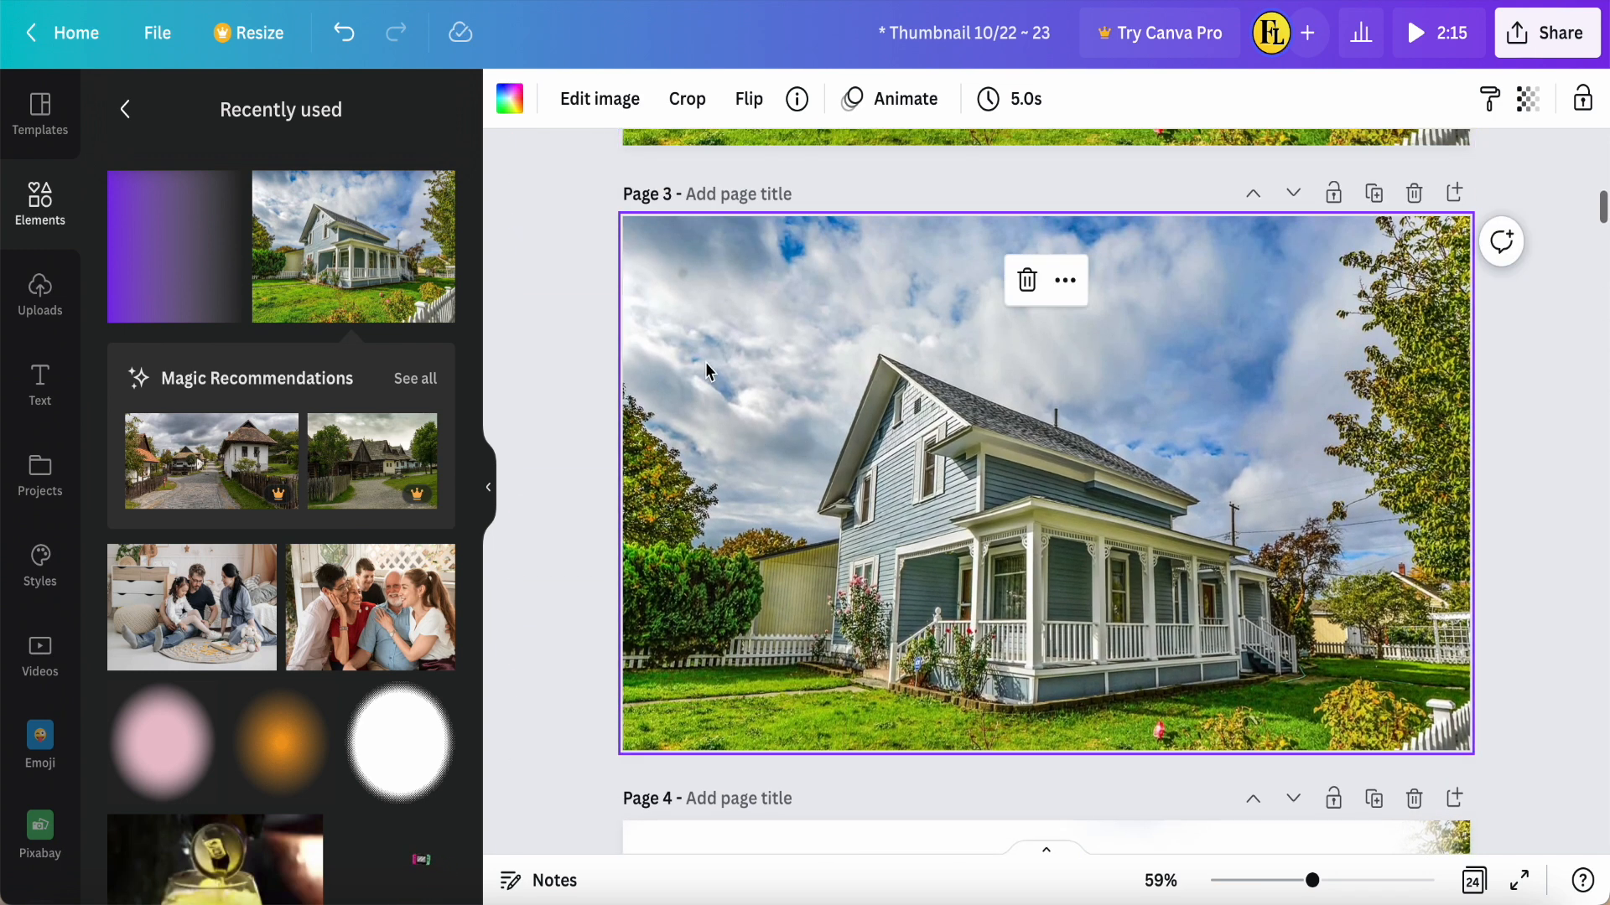
click(125, 109)
click(246, 115)
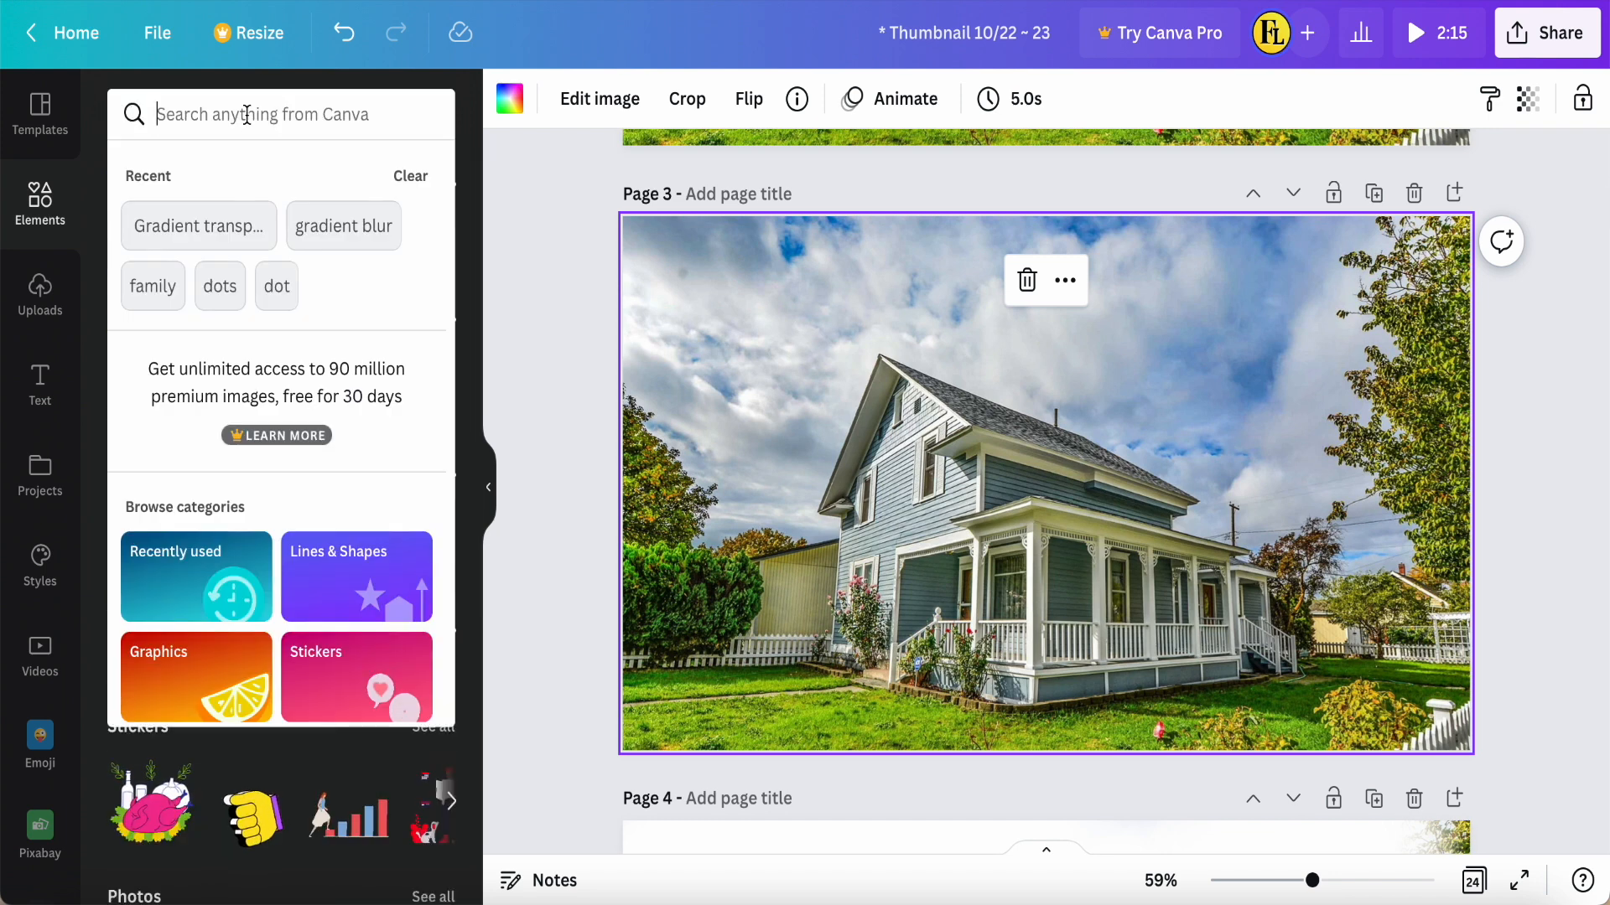
text(blur )
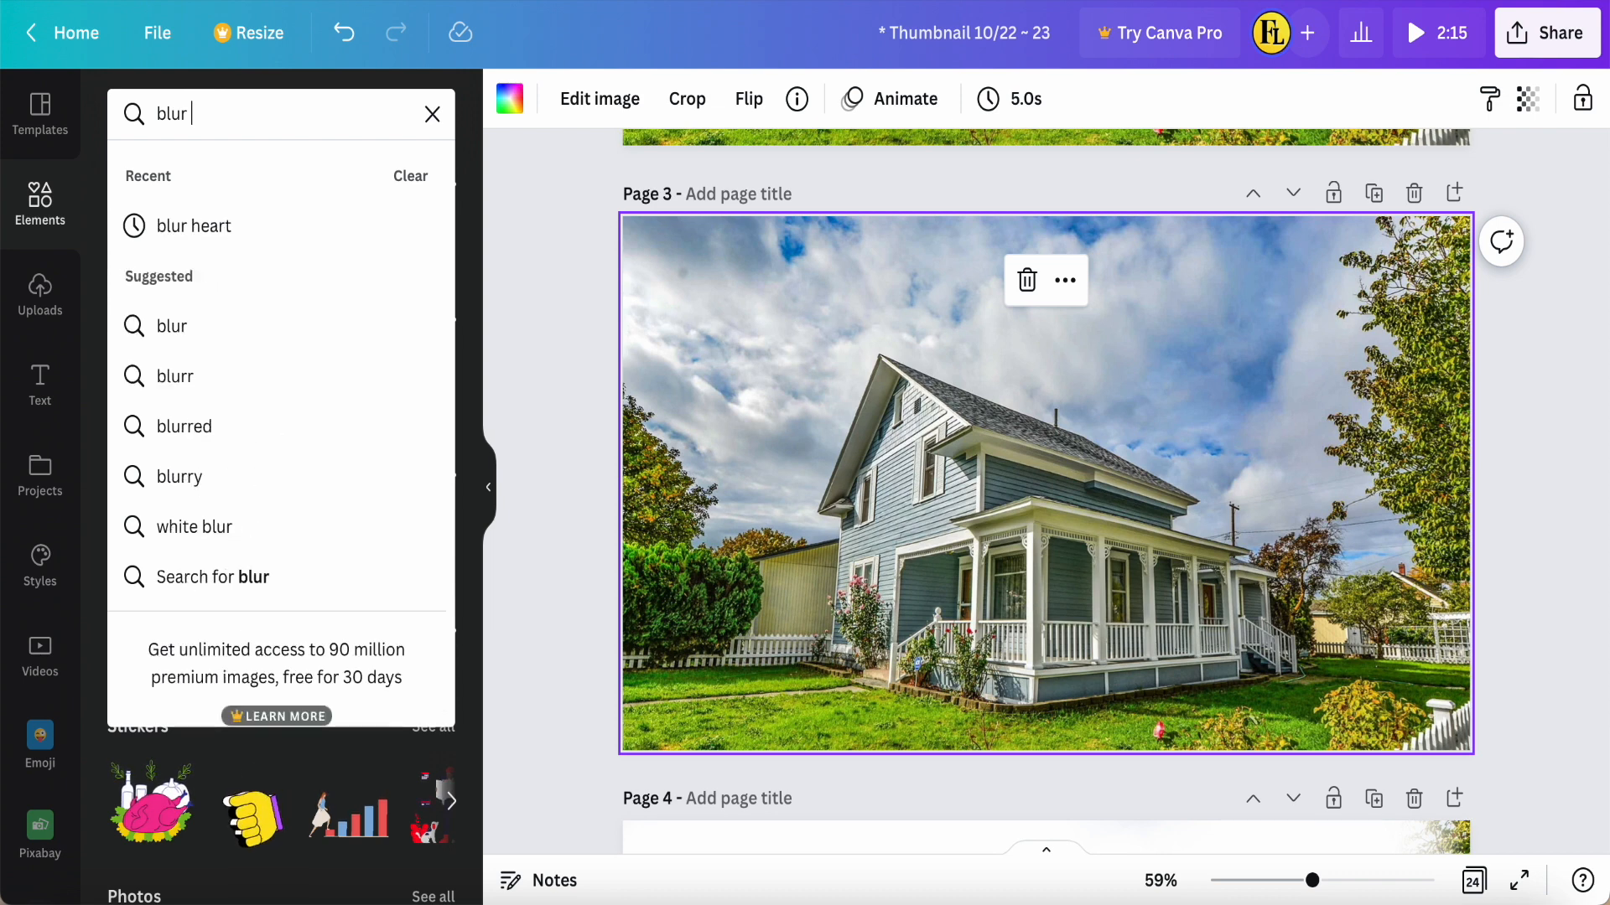
text(dot)
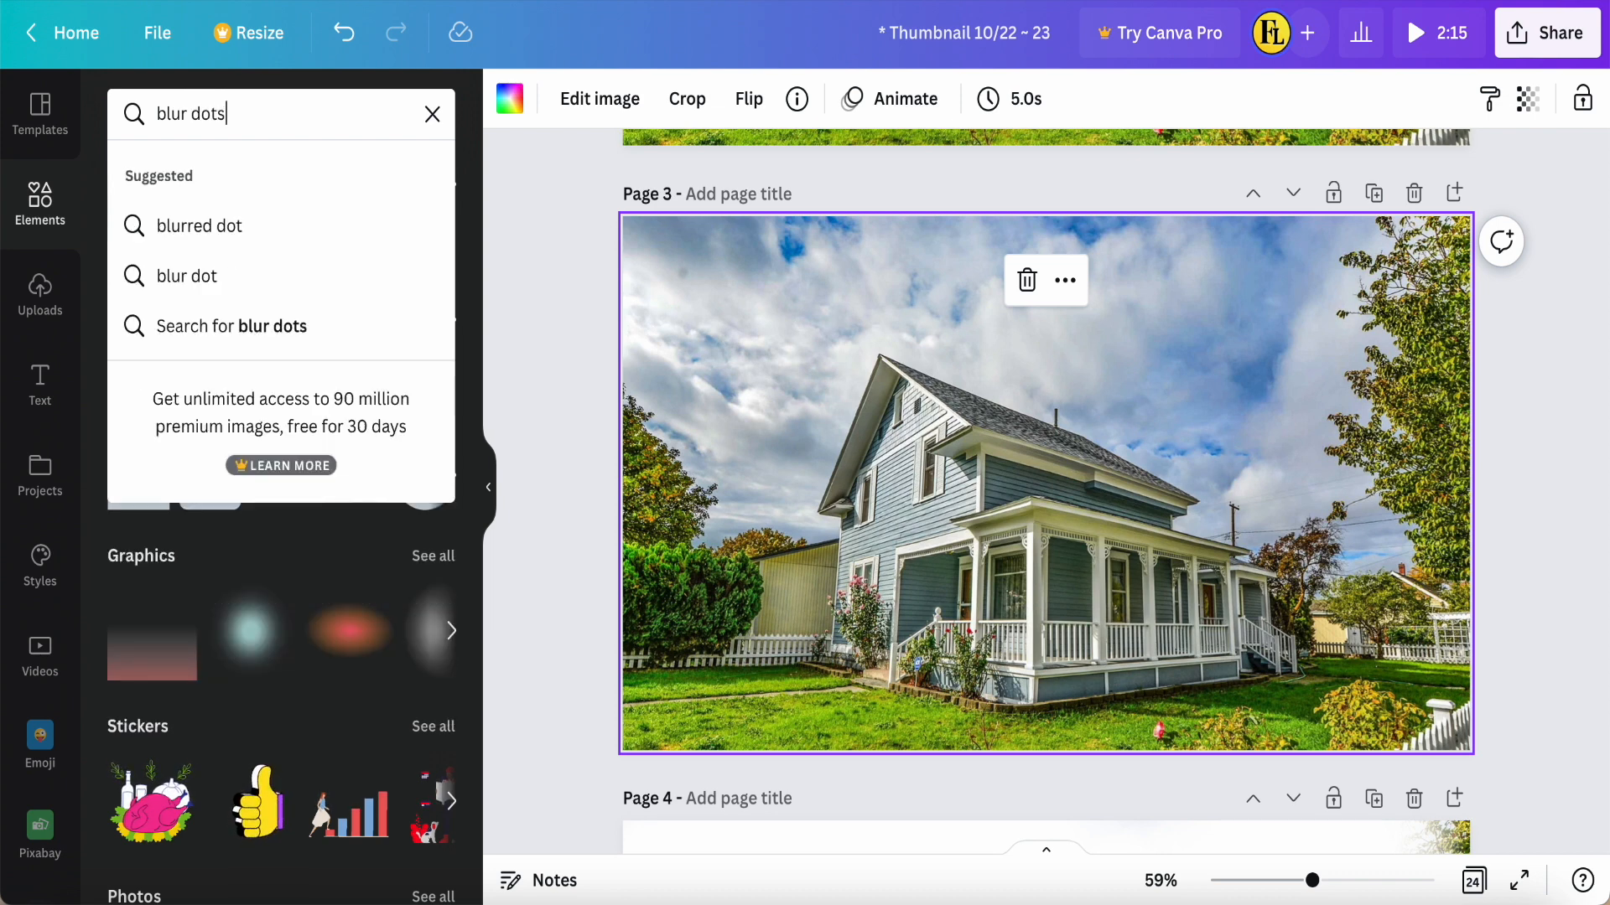
text(s)
key(Return)
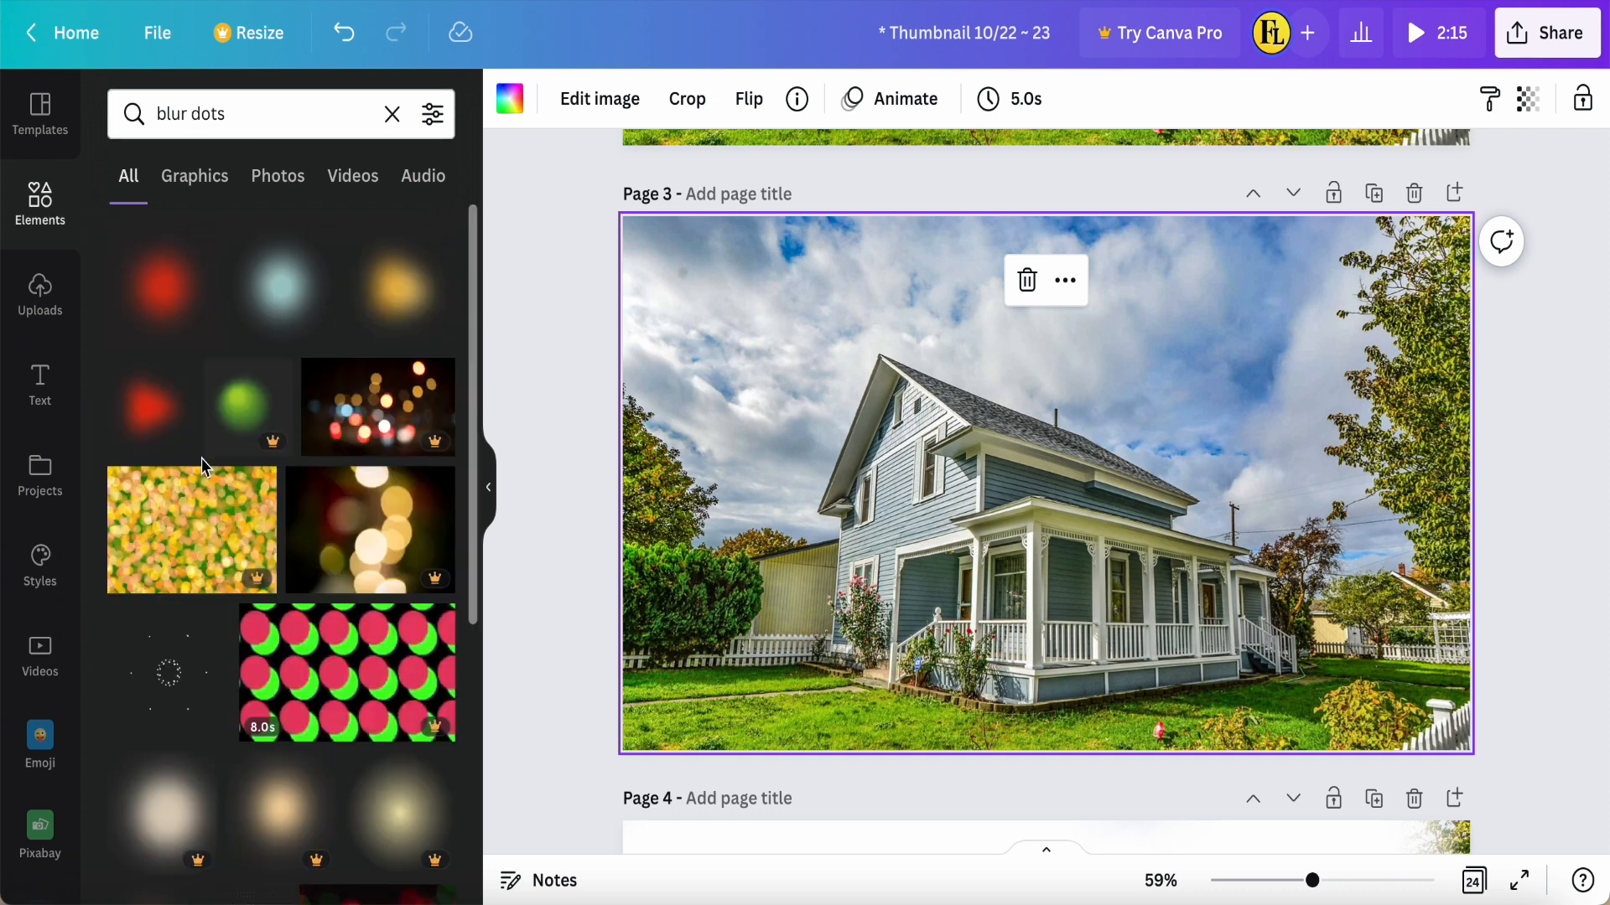
Try the red, pale teal and yellow blurred dots over the house on page 3, and delete all three
click(159, 299)
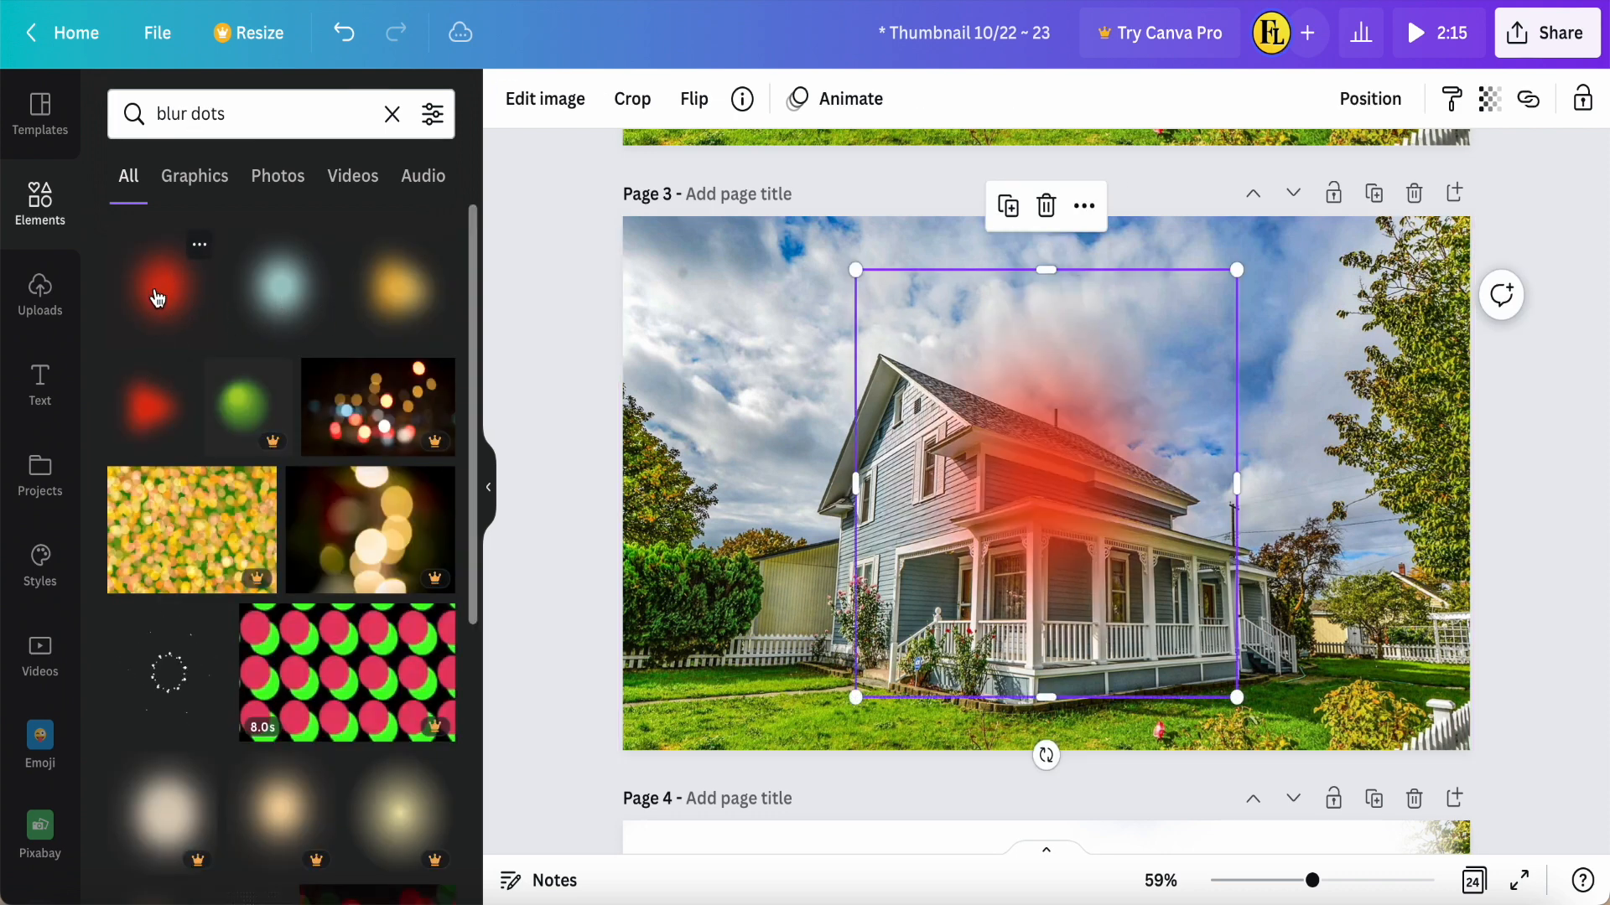
click(266, 304)
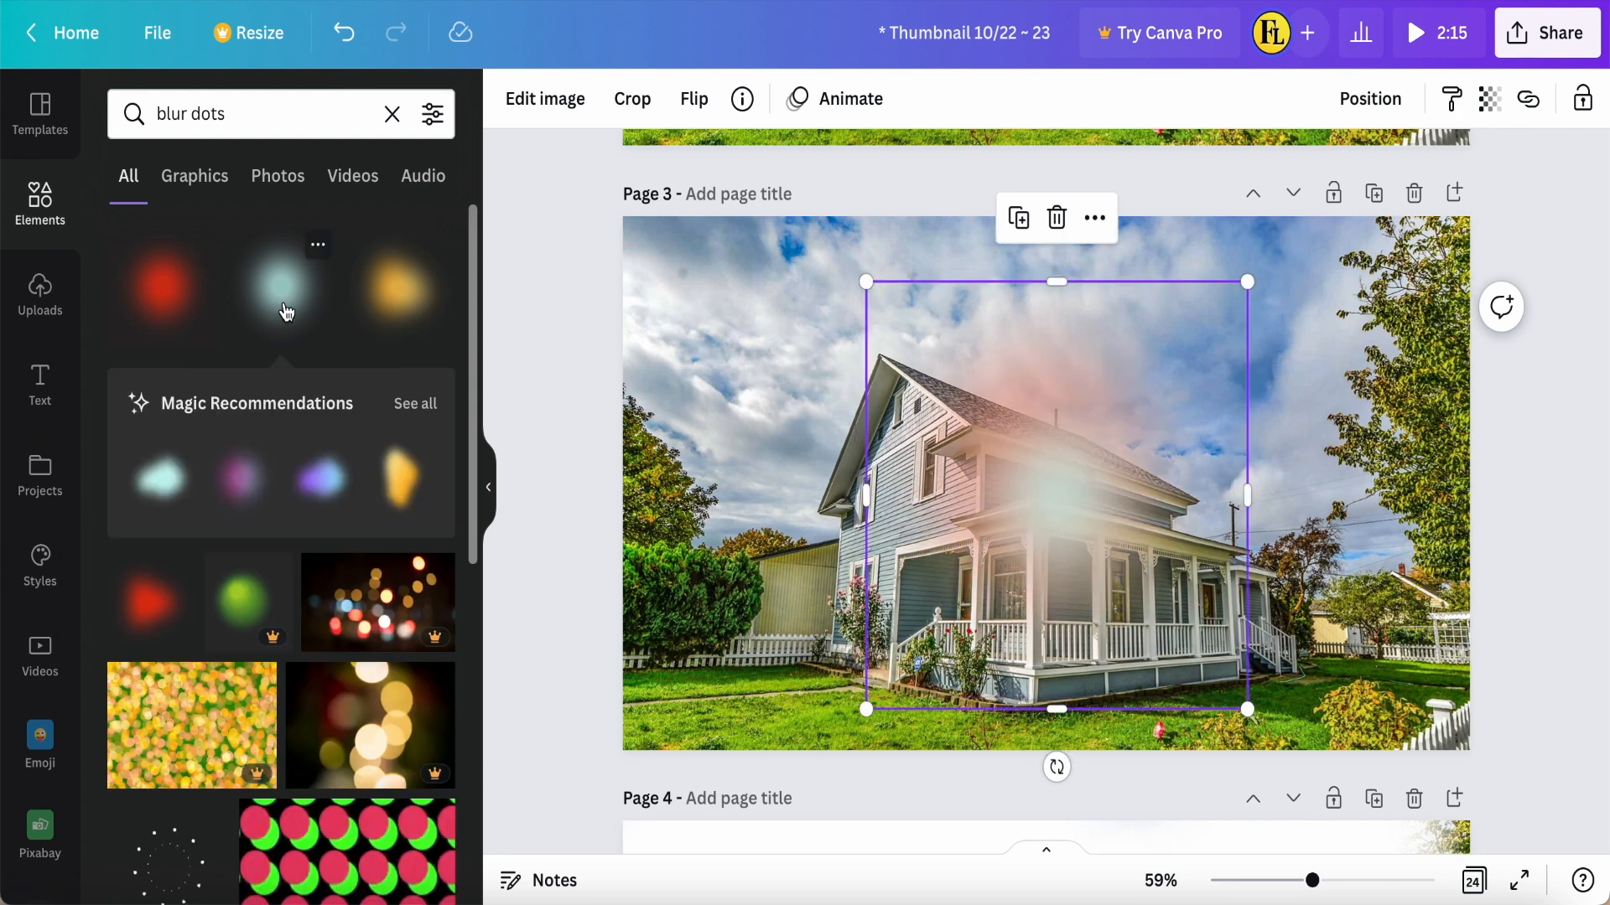
click(410, 304)
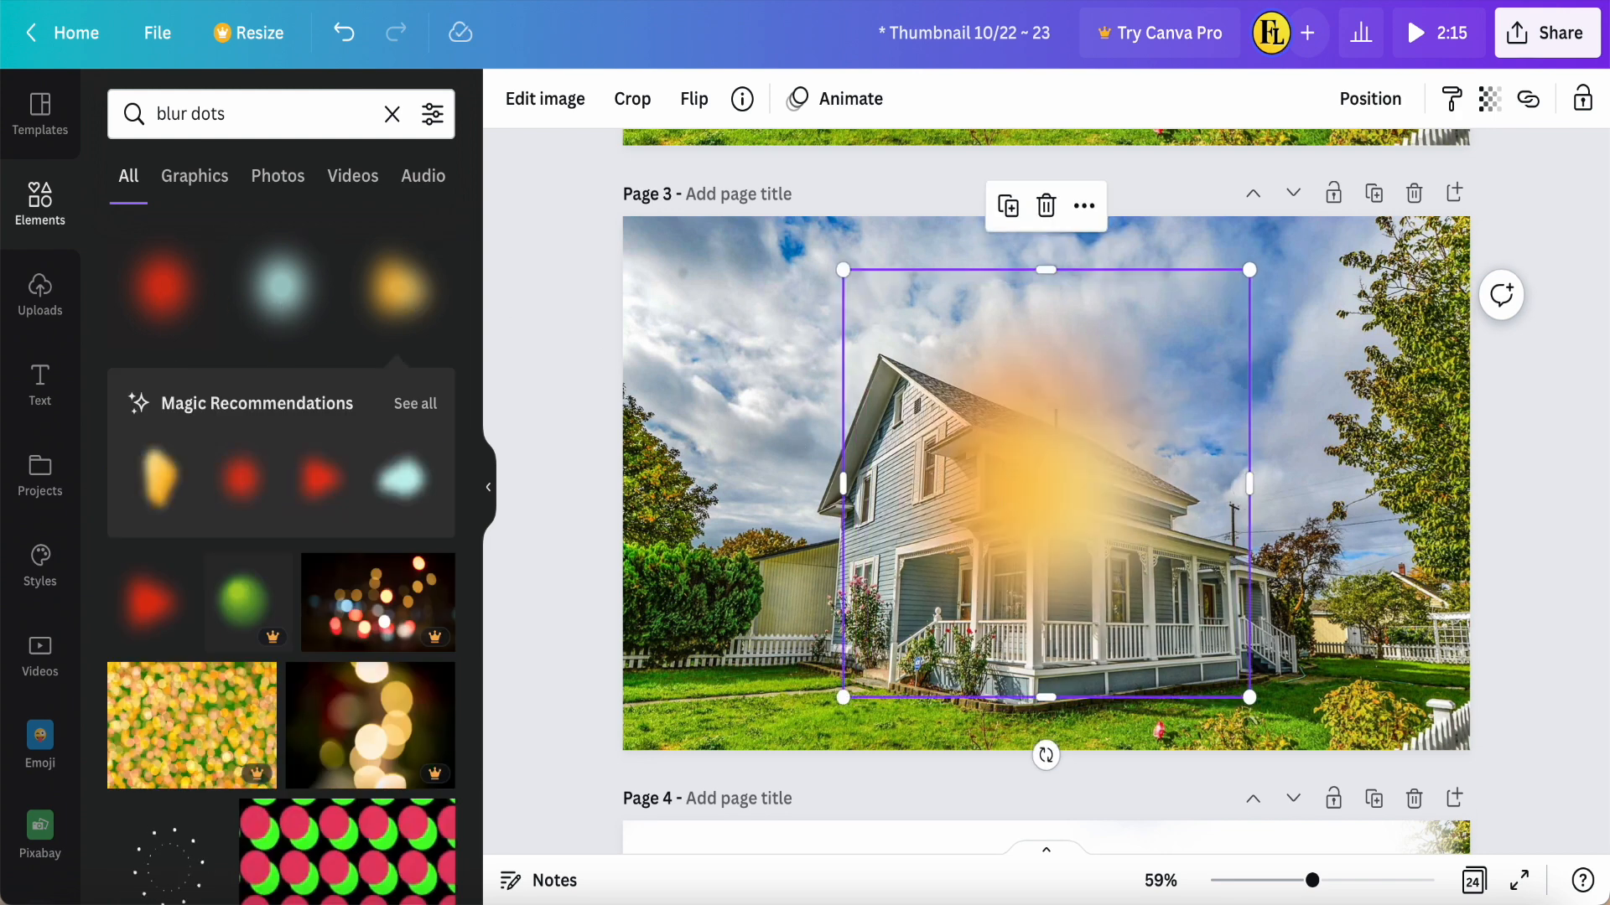
key(Delete)
click(1091, 481)
key(Delete)
click(1052, 491)
key(Delete)
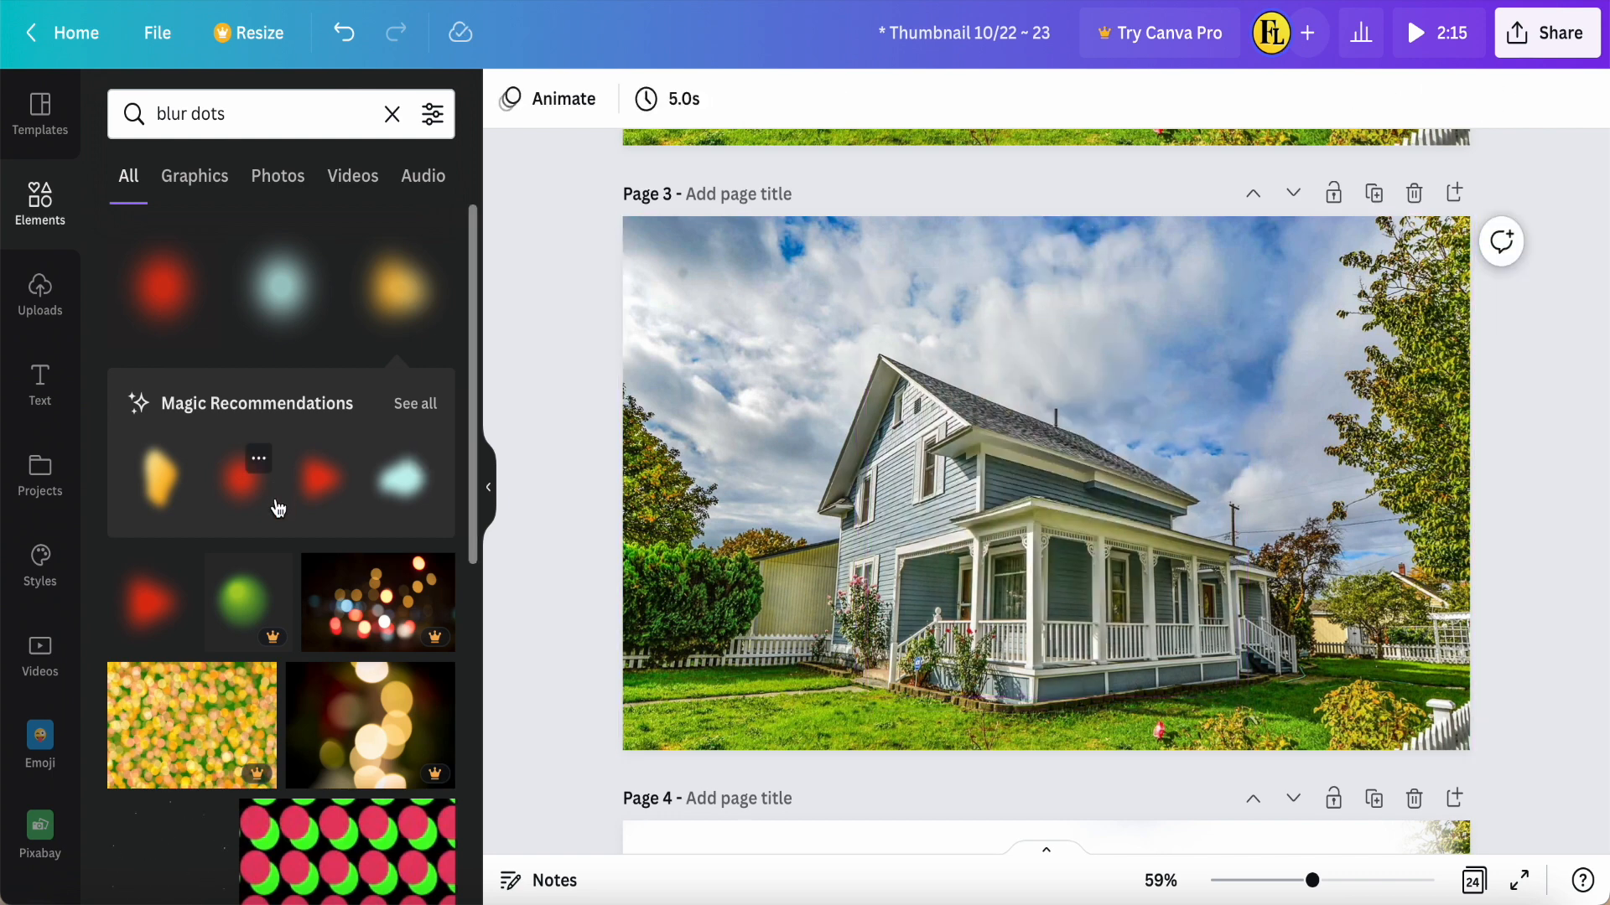
Try the magenta blurred dot on page 3, check its image editing options for a colour setting, and delete it
scroll(278, 508, down, 10)
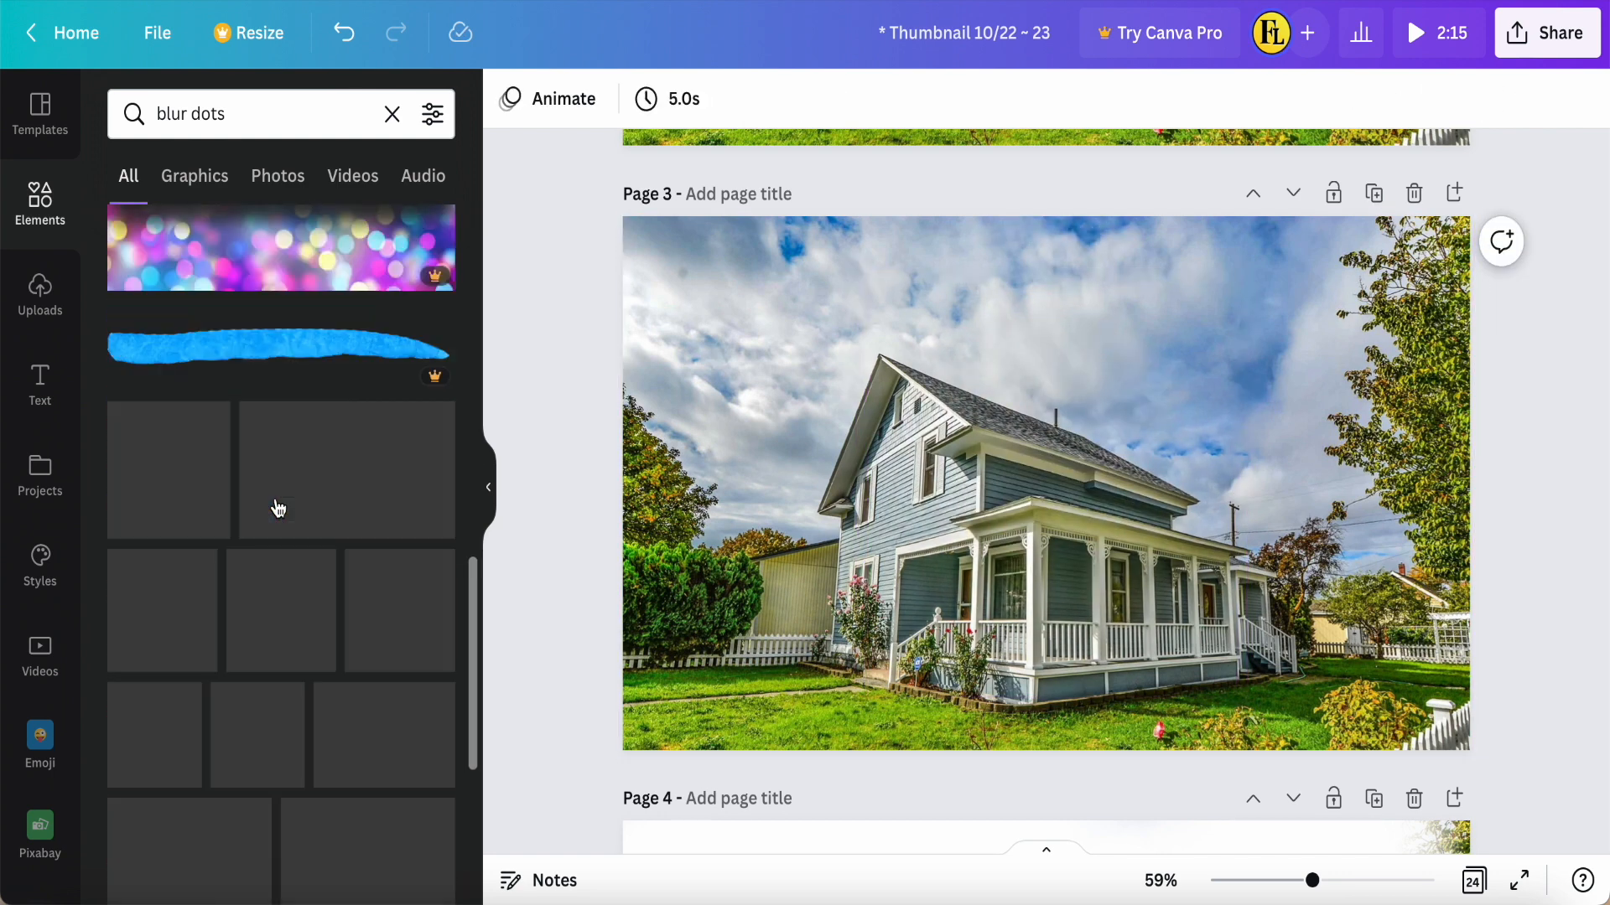
scroll(277, 503, down, 3)
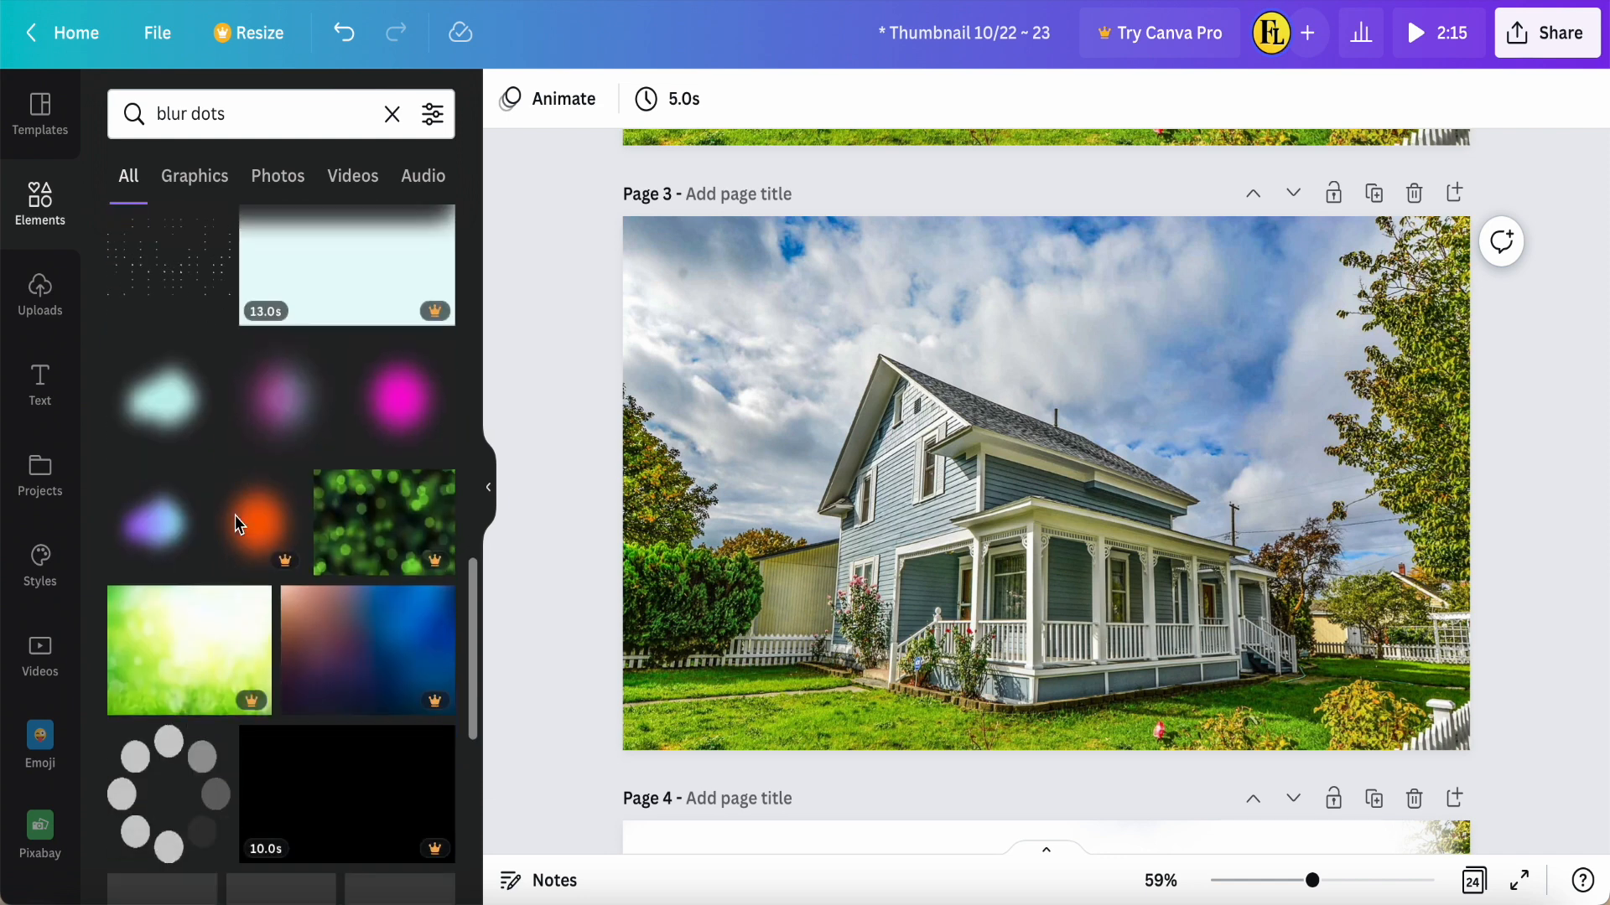
click(419, 400)
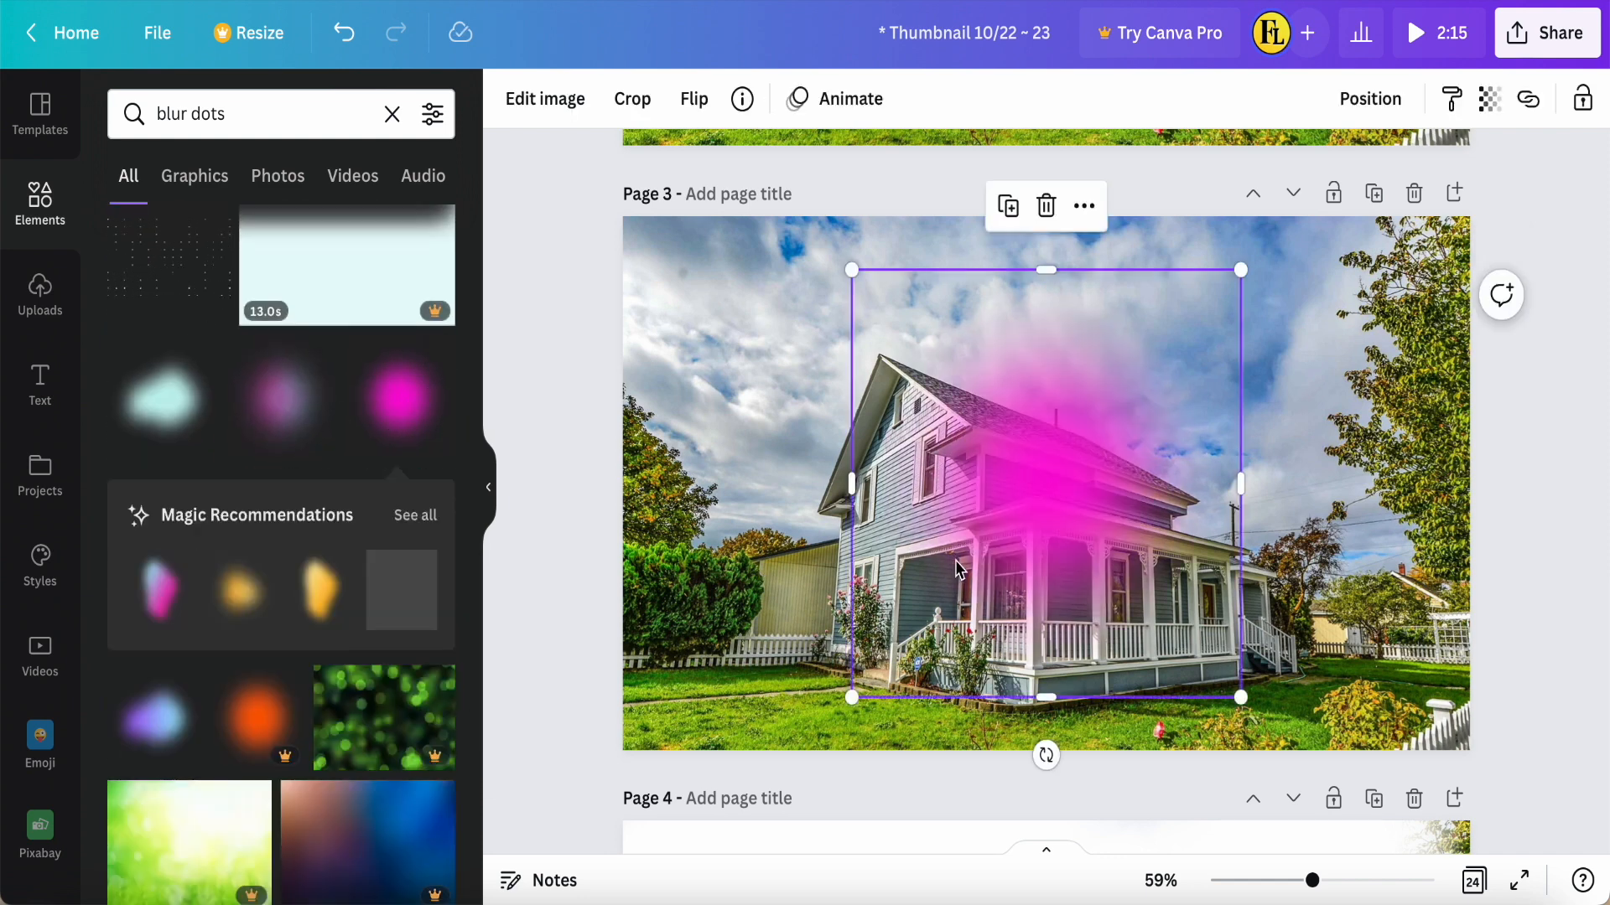
click(540, 102)
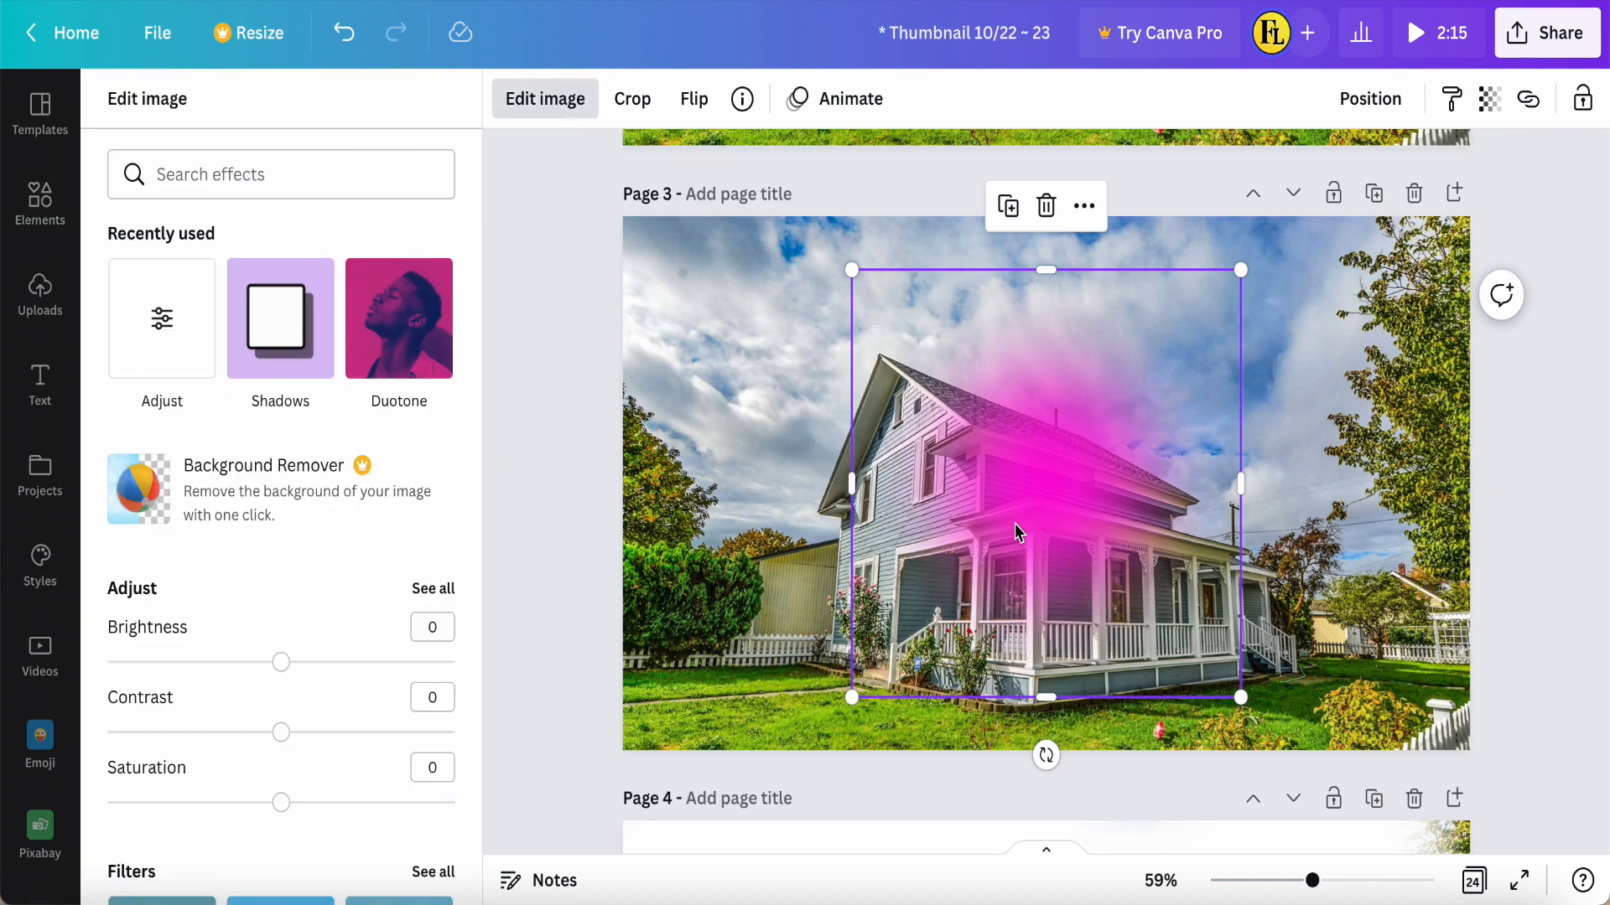
key(Delete)
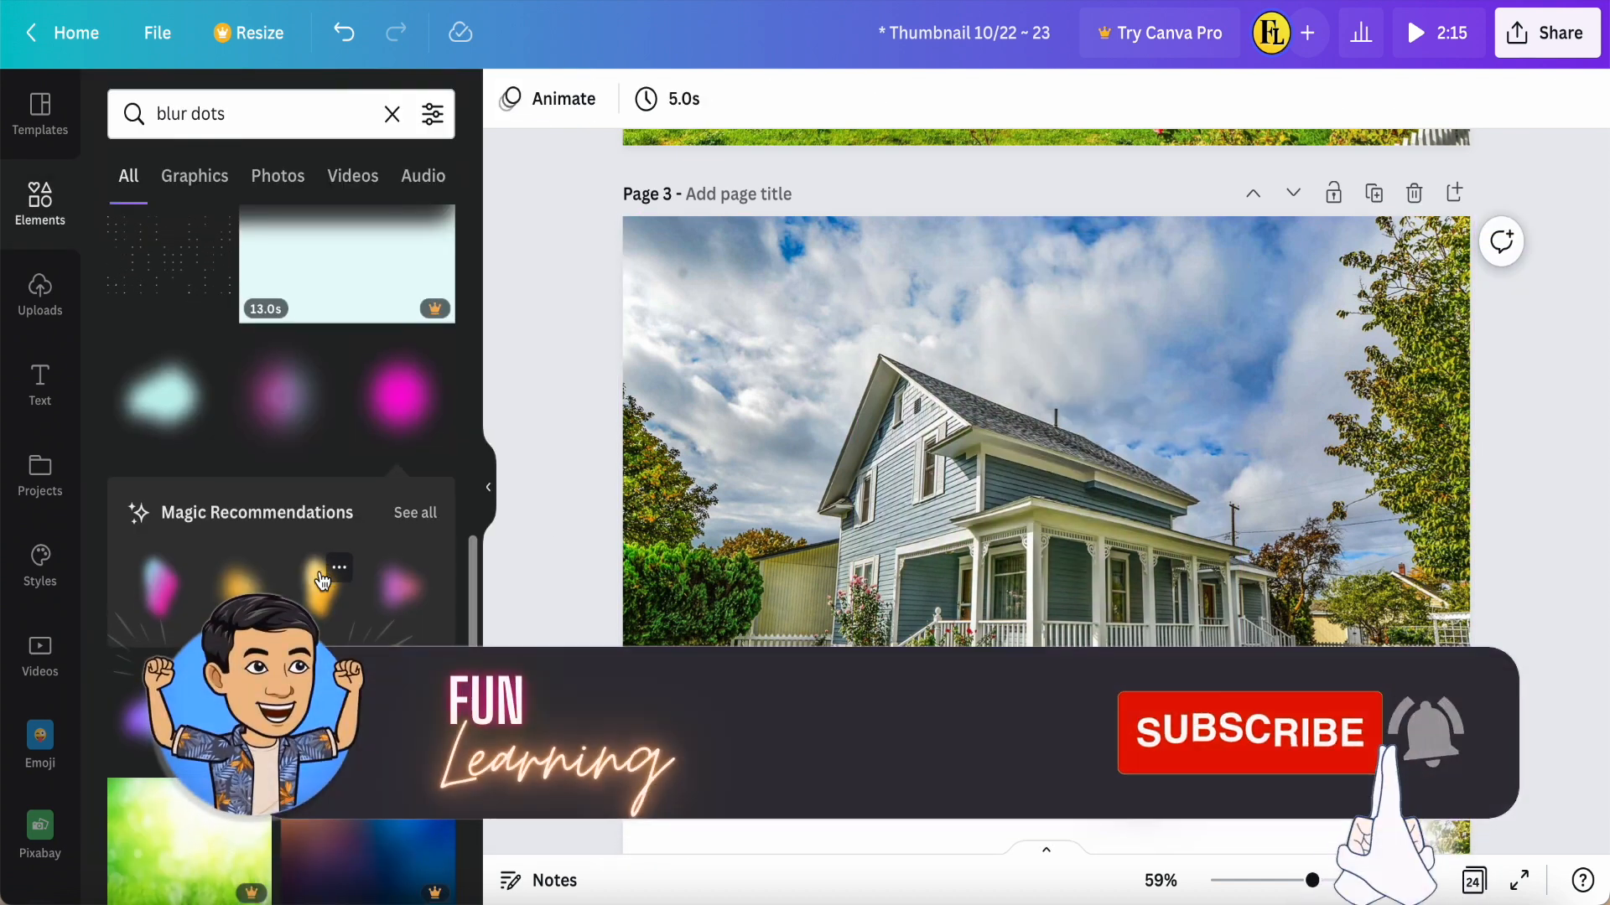
Clear the "blur dots" search and insert the pink blurred circle from the recently used elements onto page 3
scroll(323, 579, down, 10)
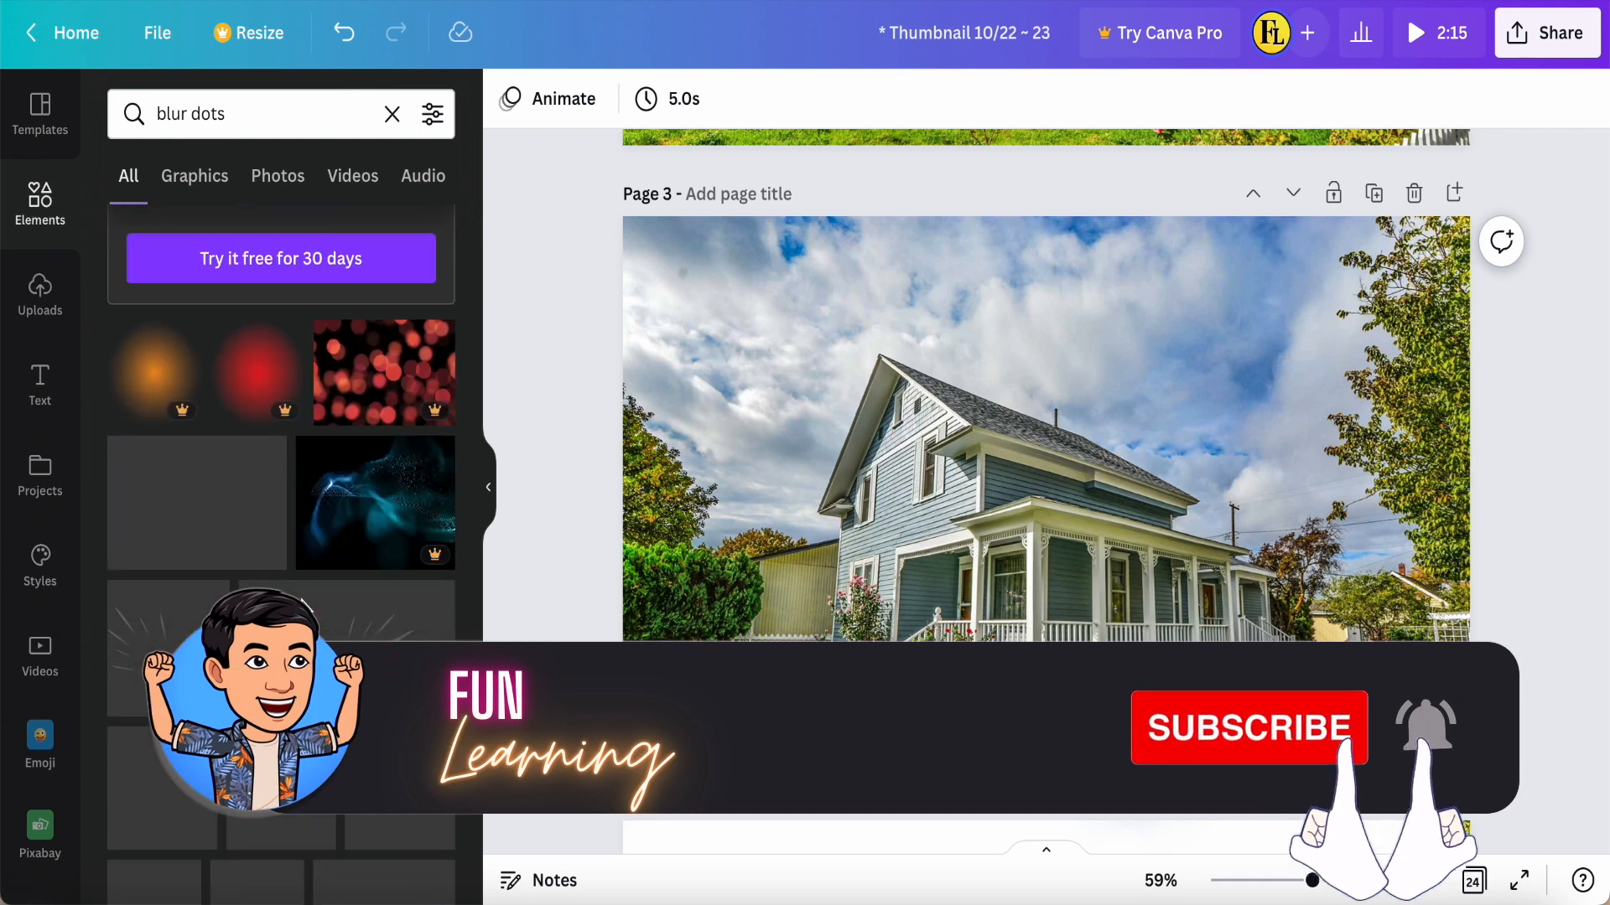
scroll(281, 503, down, 4)
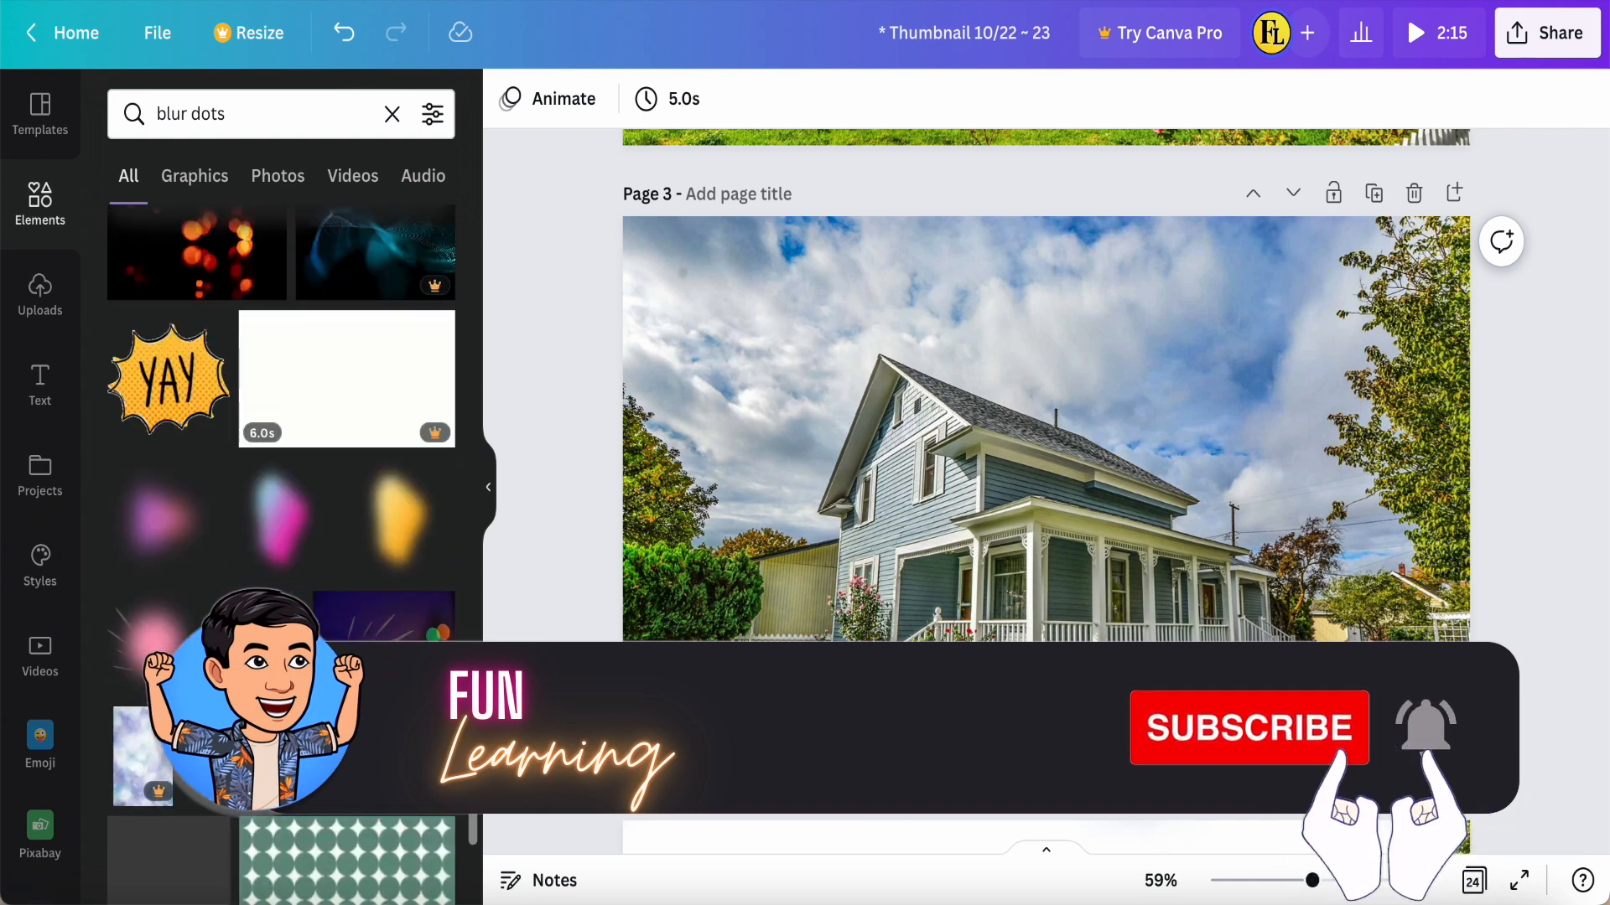
click(391, 114)
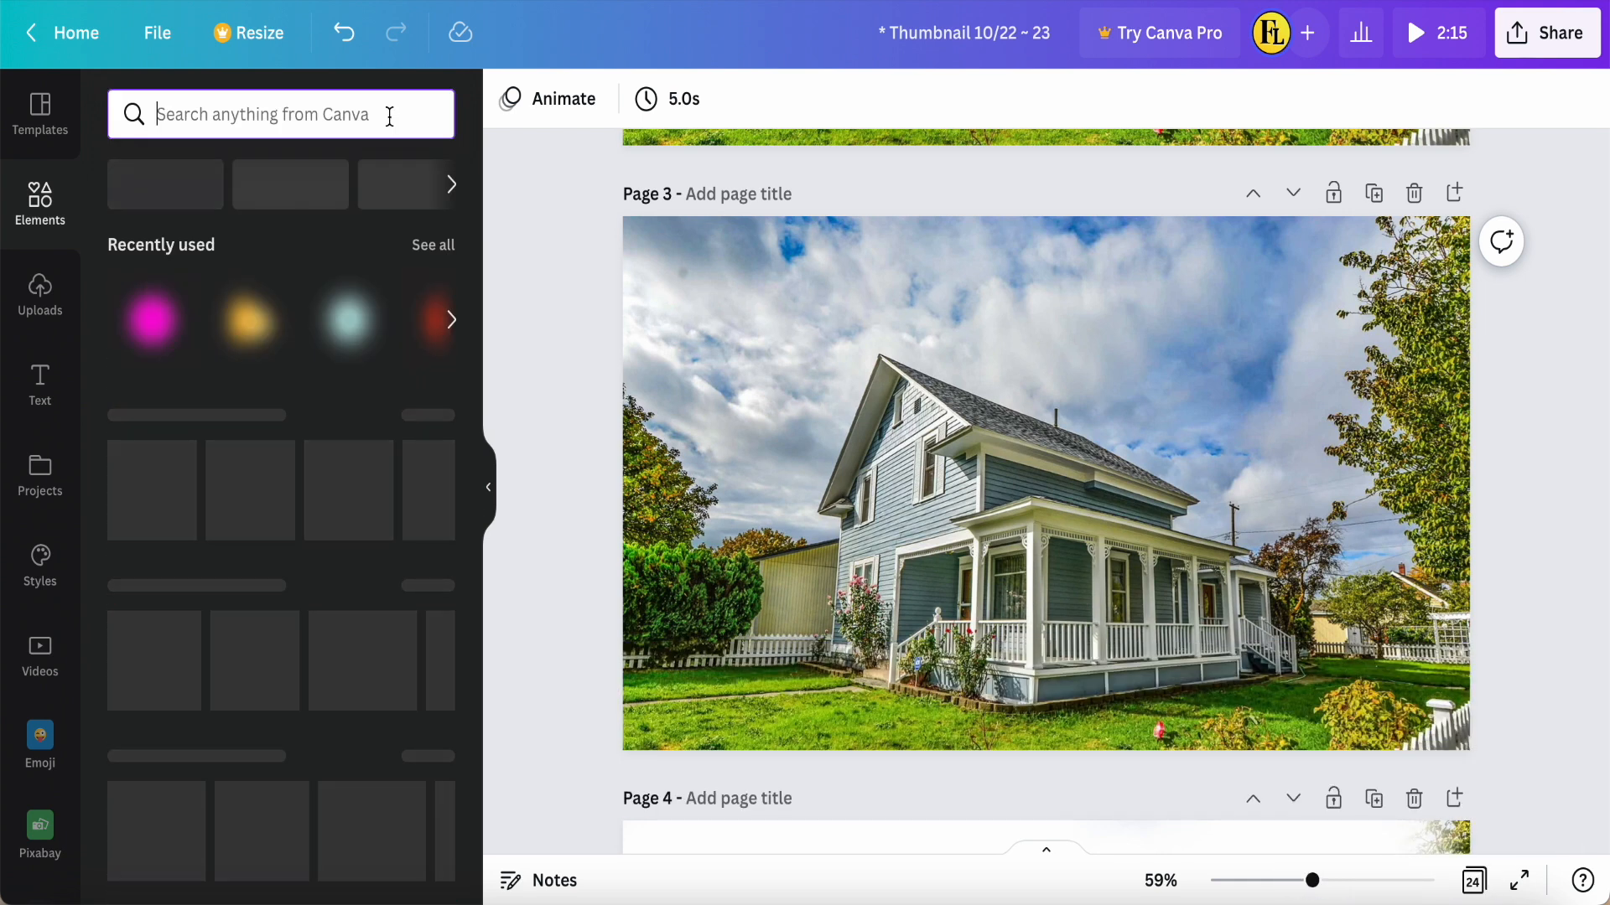
click(425, 248)
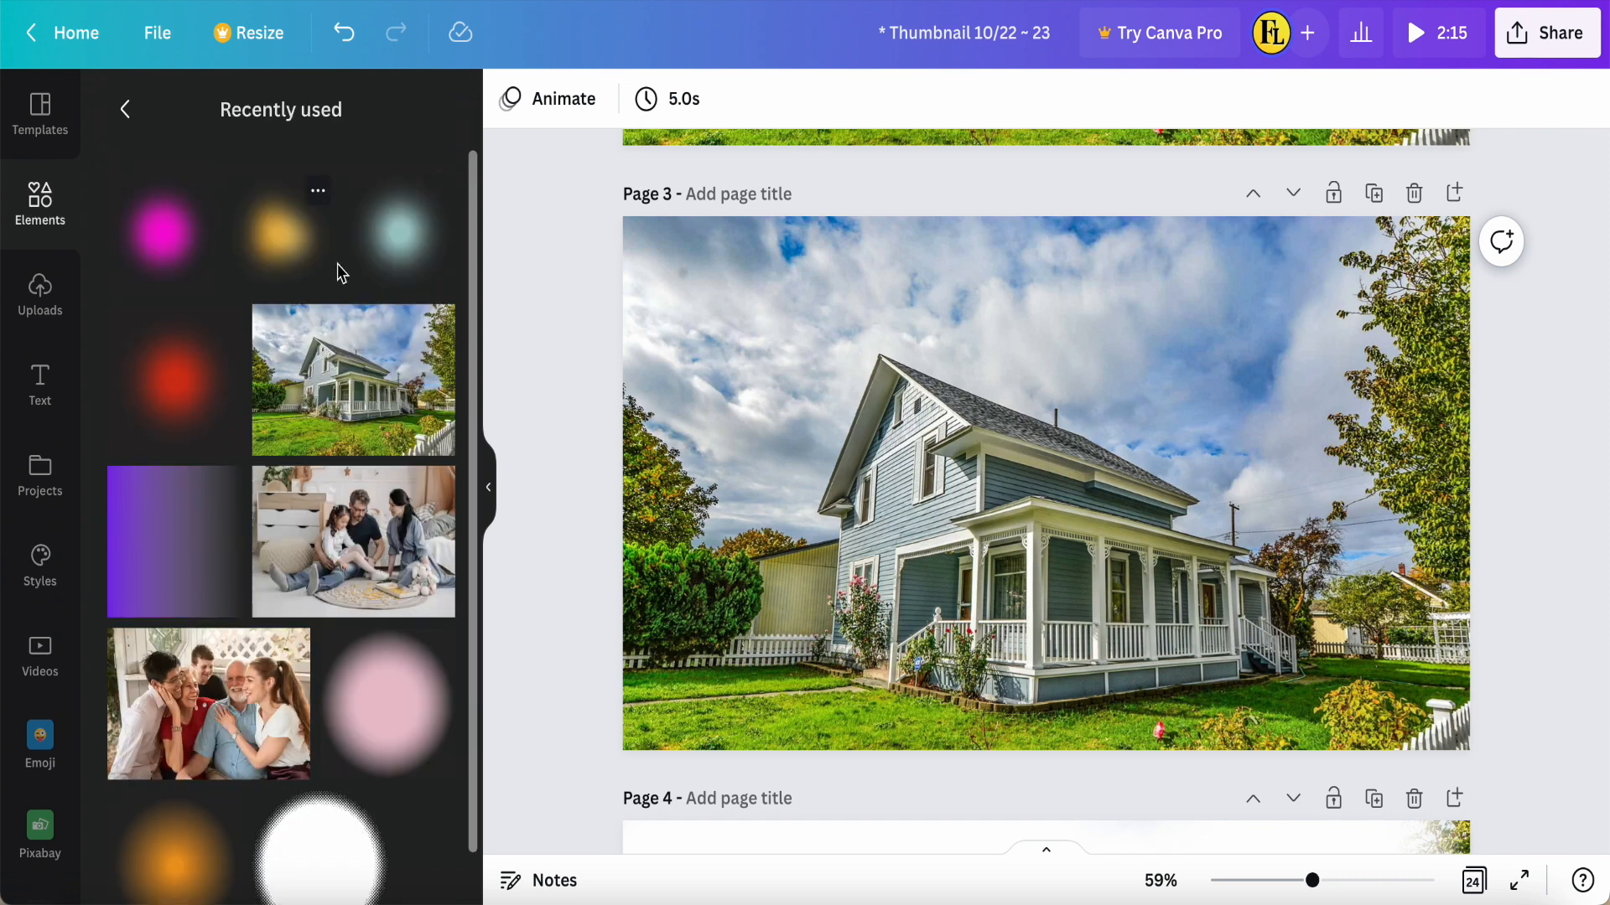
scroll(340, 273, down, 2)
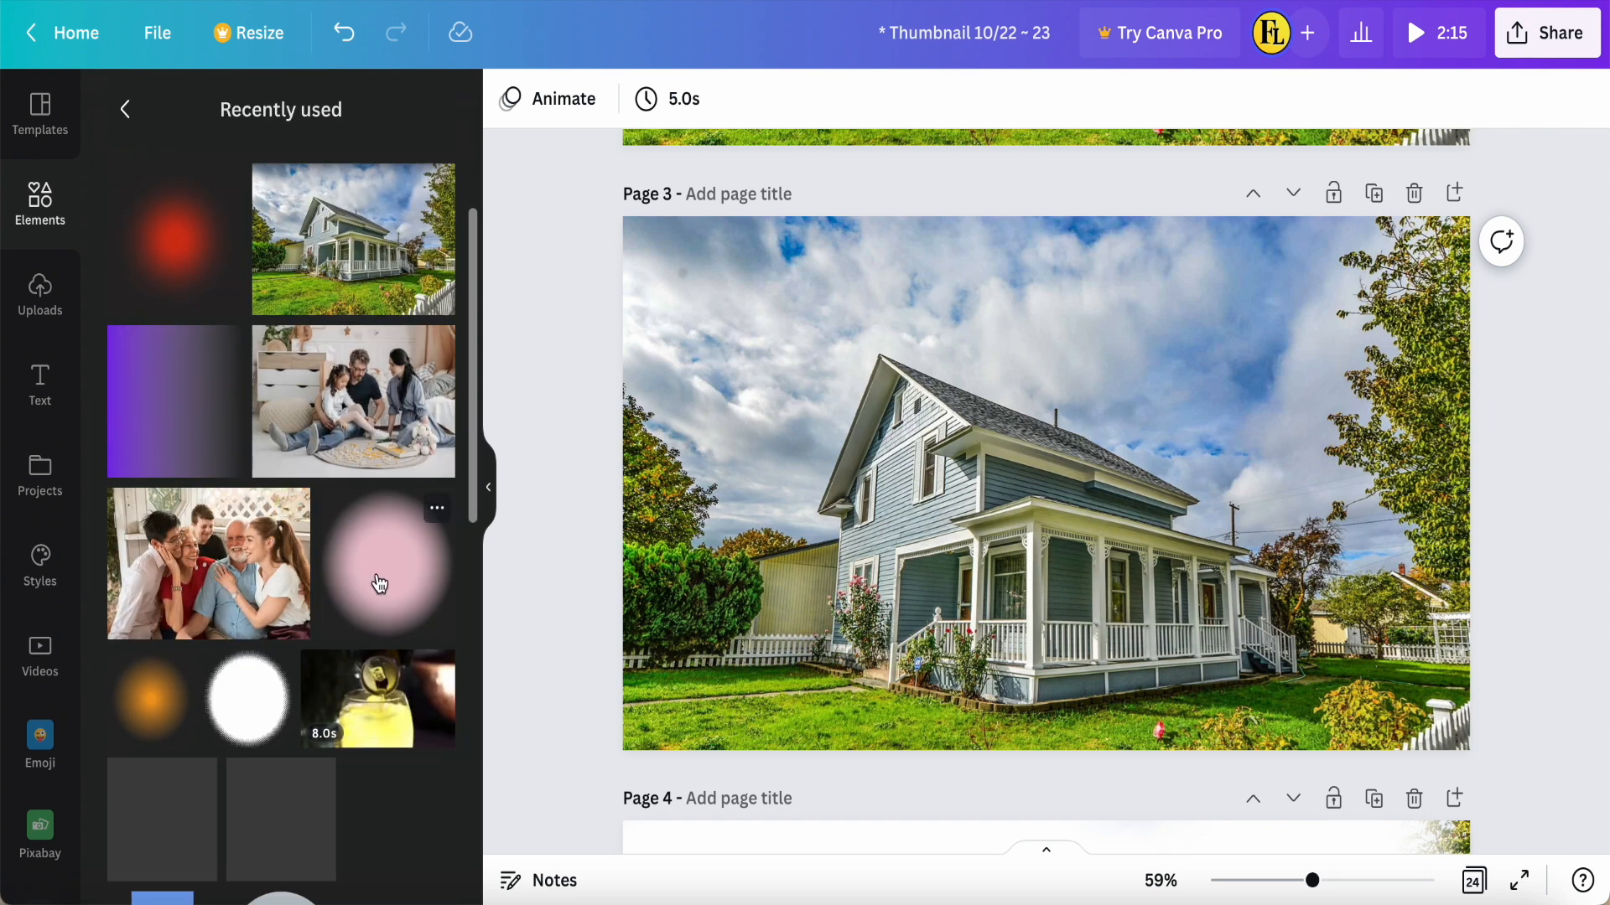
click(379, 584)
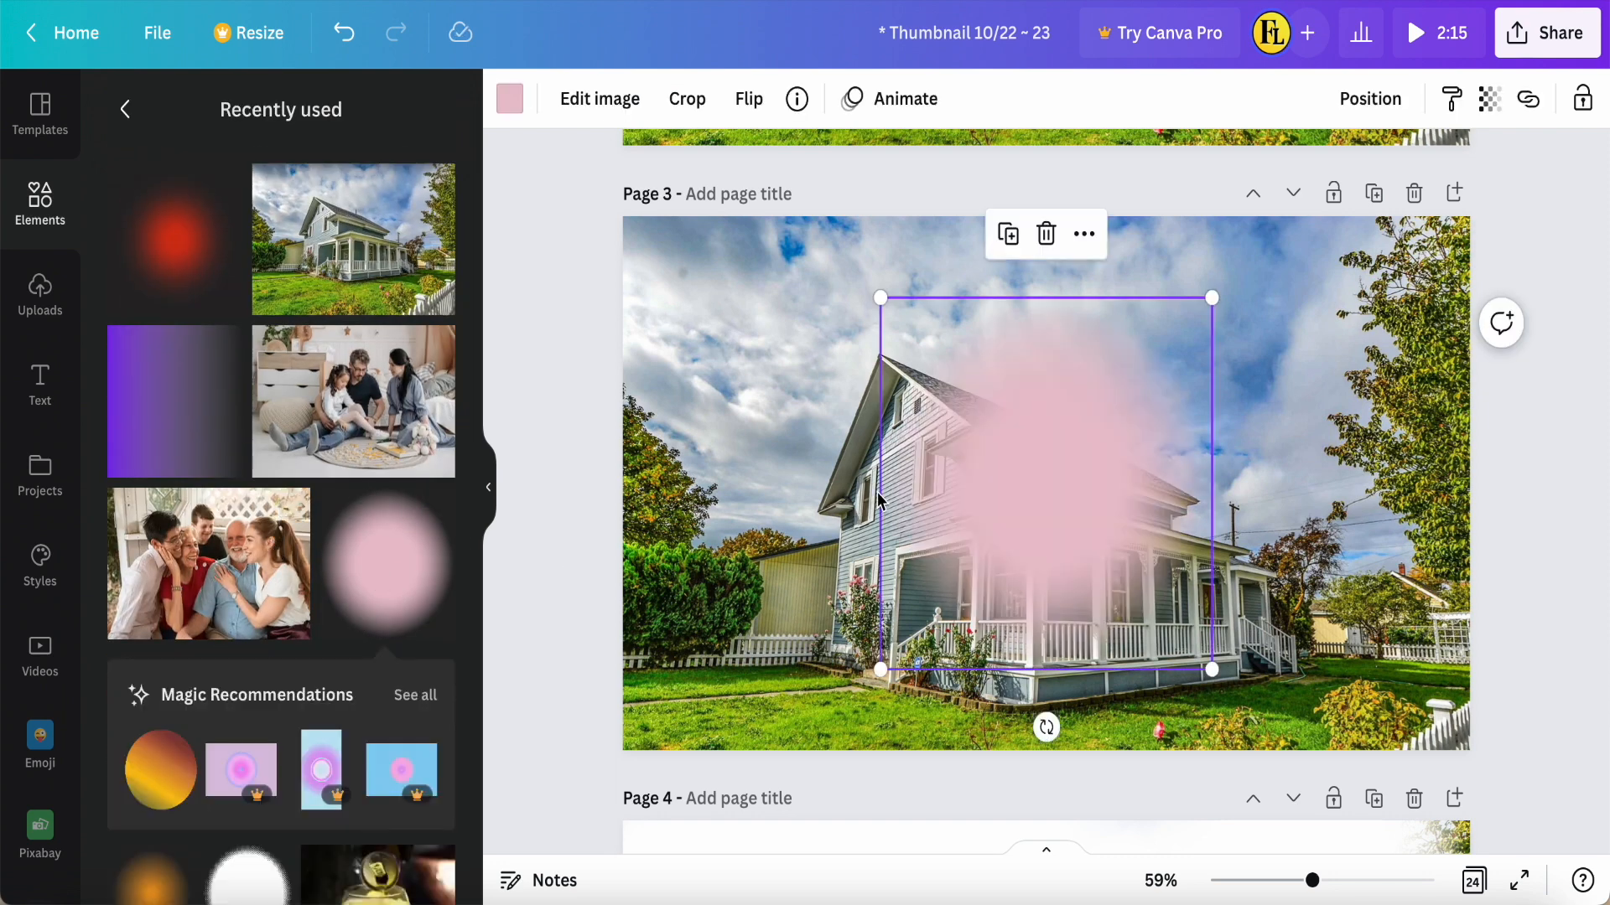
Recolour the pink blurred circle on page 3 to white
click(805, 120)
click(509, 98)
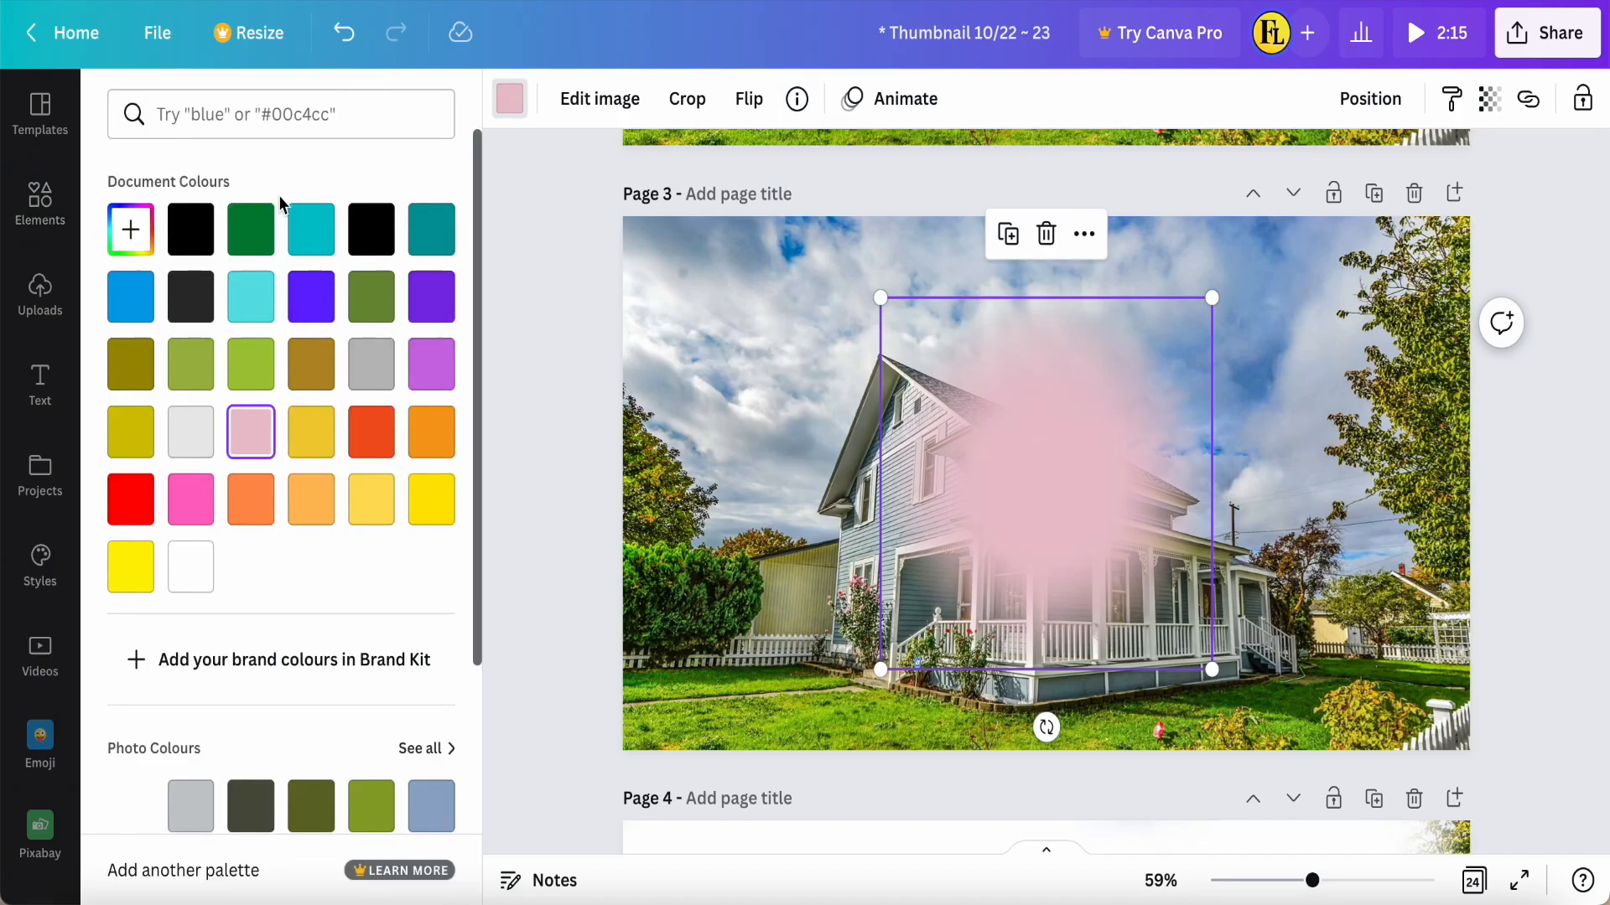
click(192, 568)
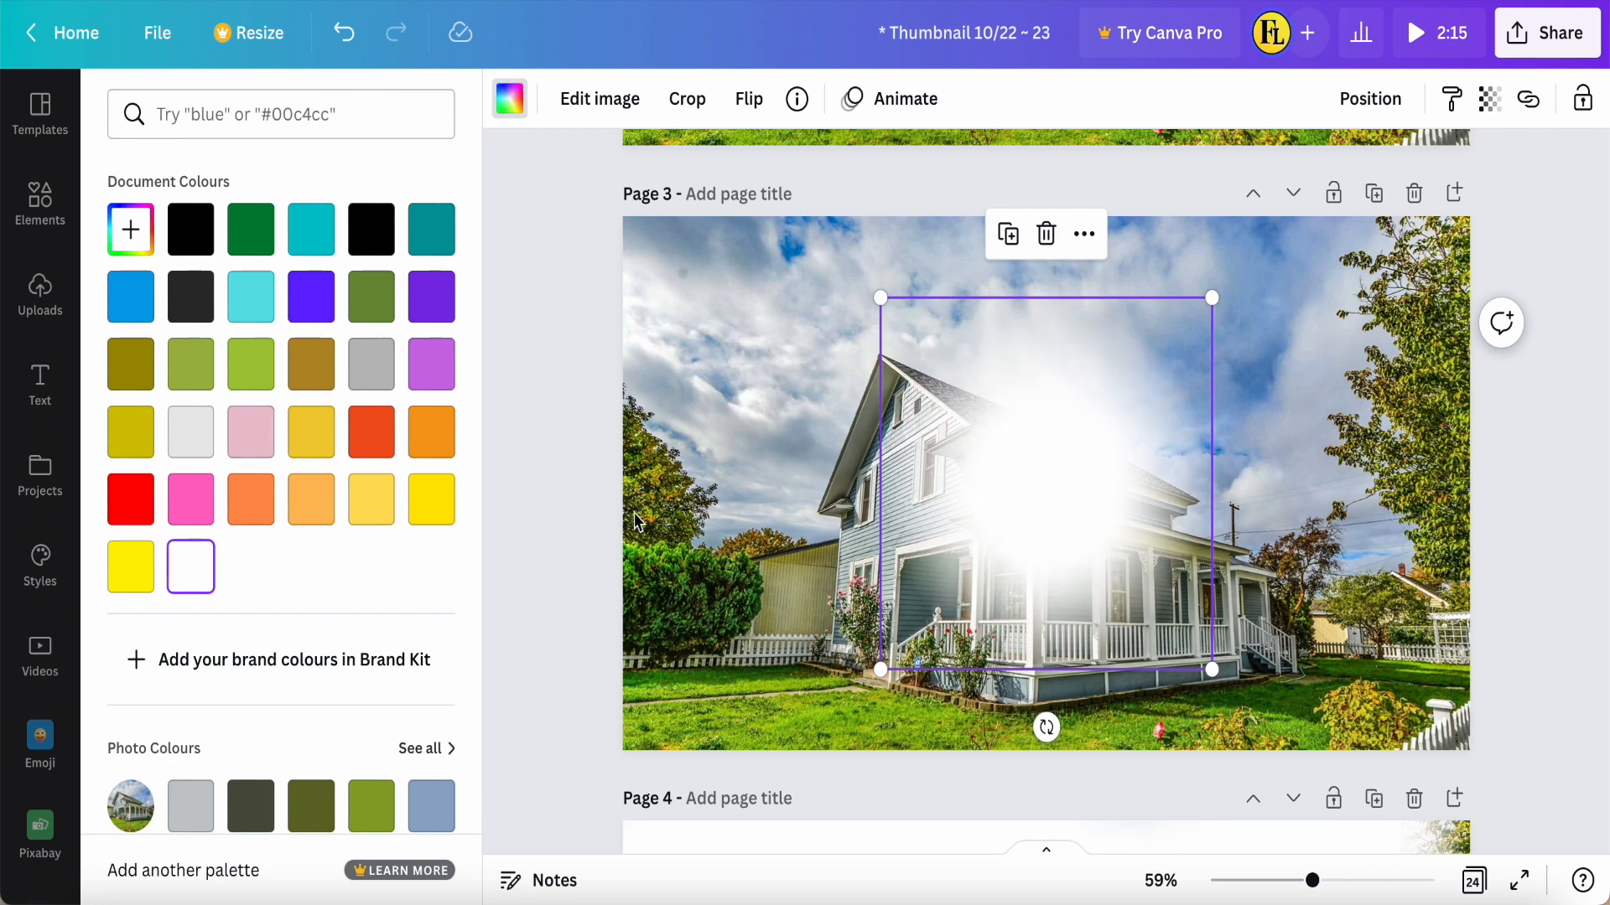
Move the white blurred circle over the sky beside the house, duplicate it, and spread the copies to cover the sky on page 3
drag(1021, 513, 733, 476)
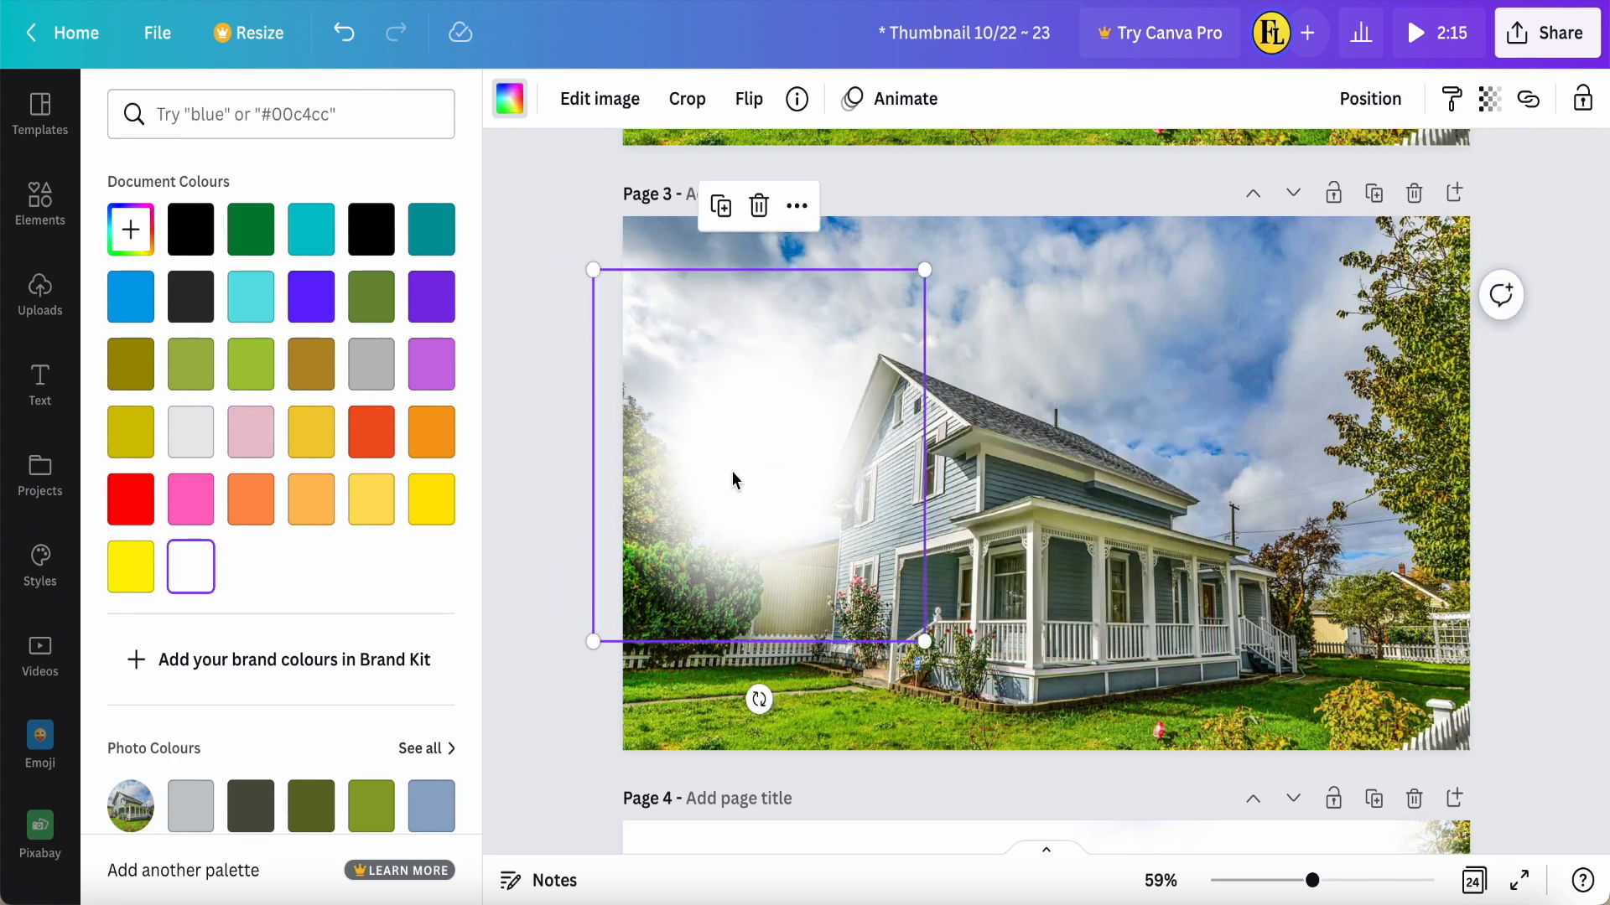
click(720, 205)
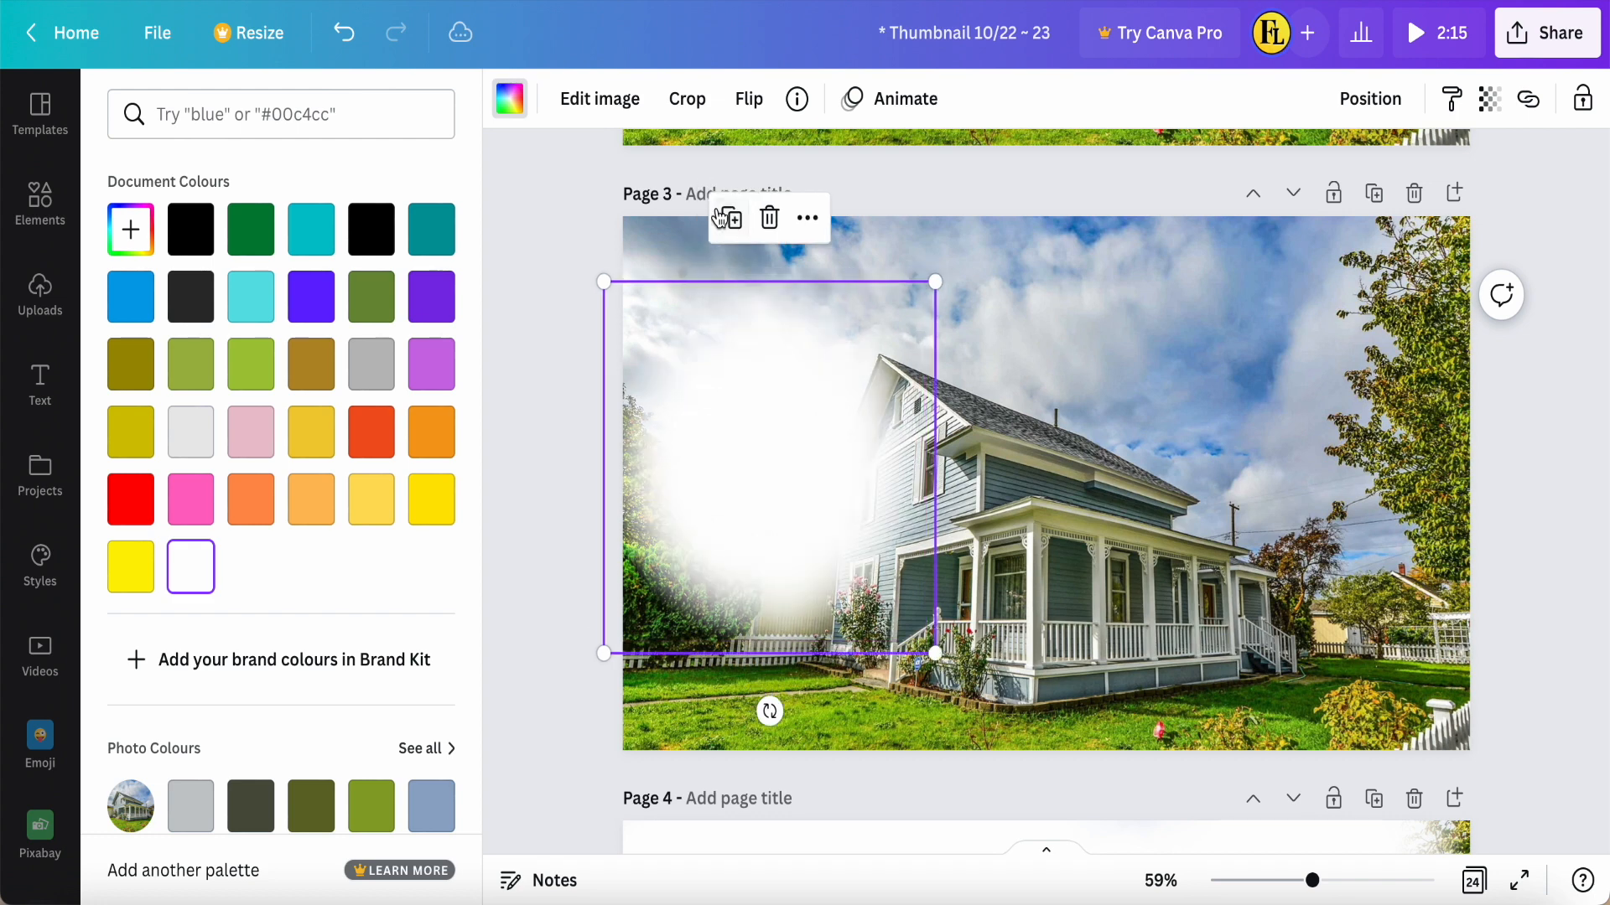
drag(737, 458, 670, 298)
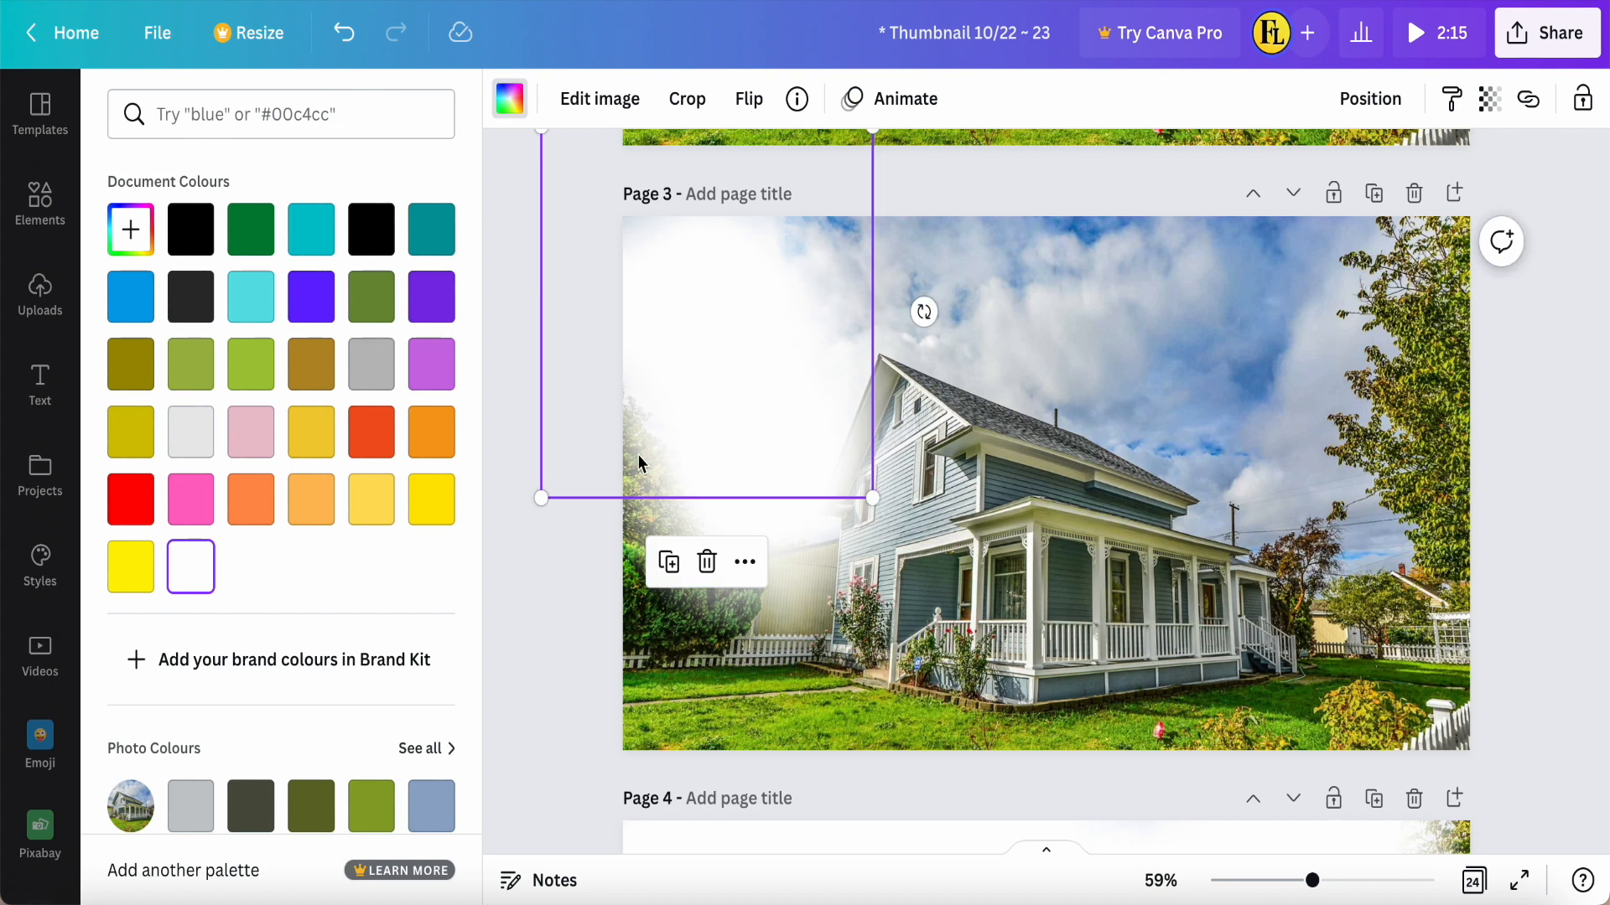
drag(711, 384, 1079, 381)
Limit the PNG download selection to page 3 only, and close the download settings
click(1546, 33)
click(1285, 639)
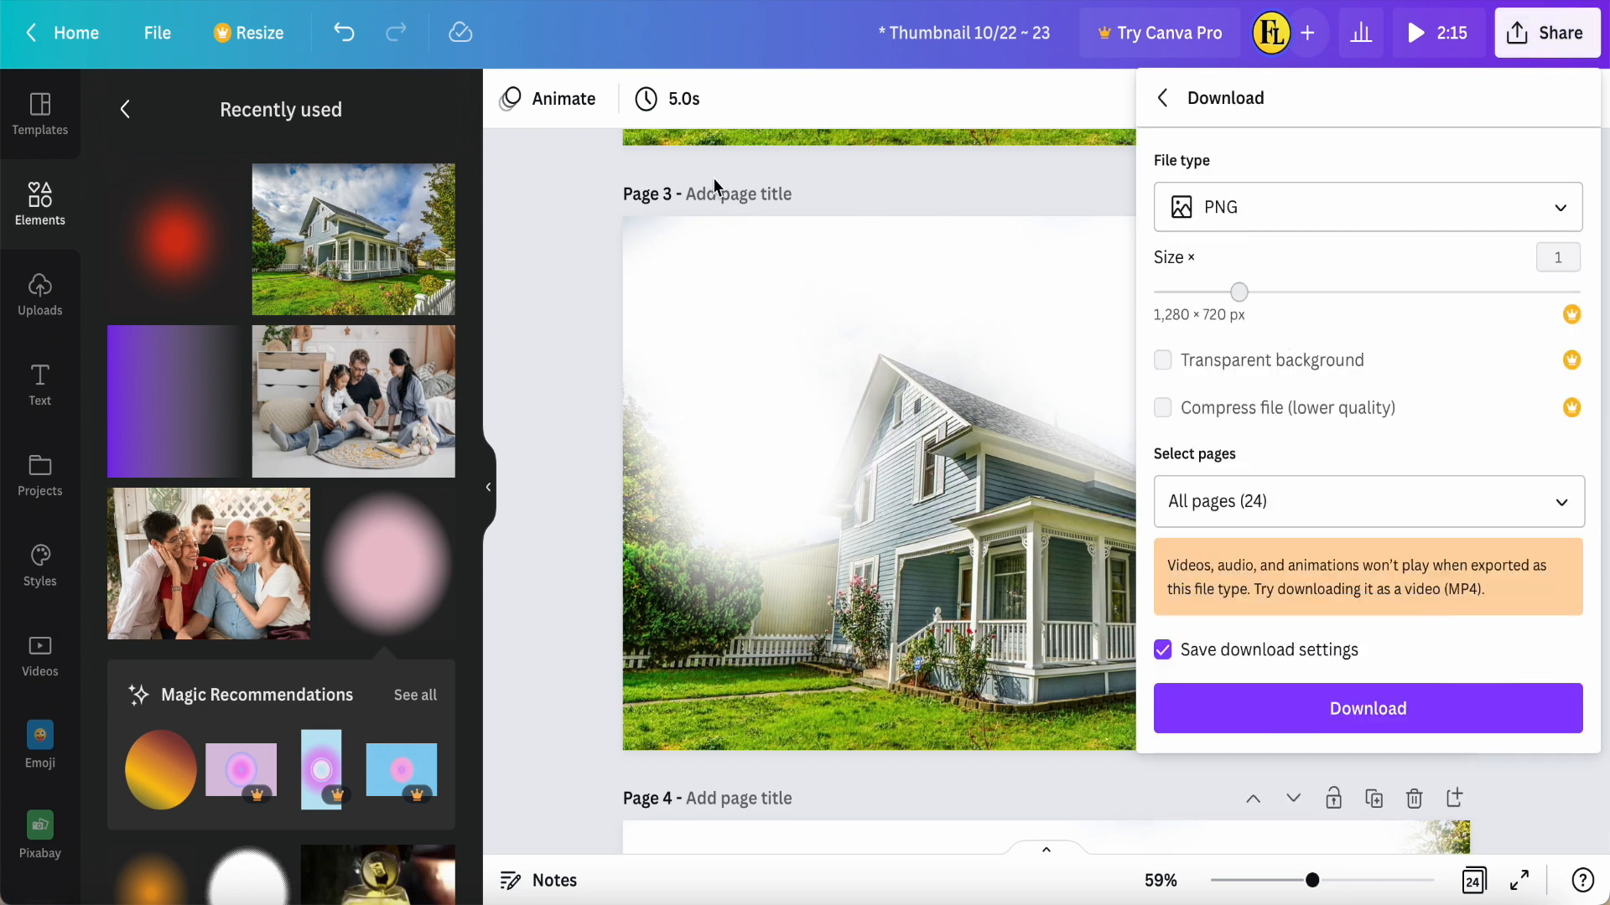
click(1558, 503)
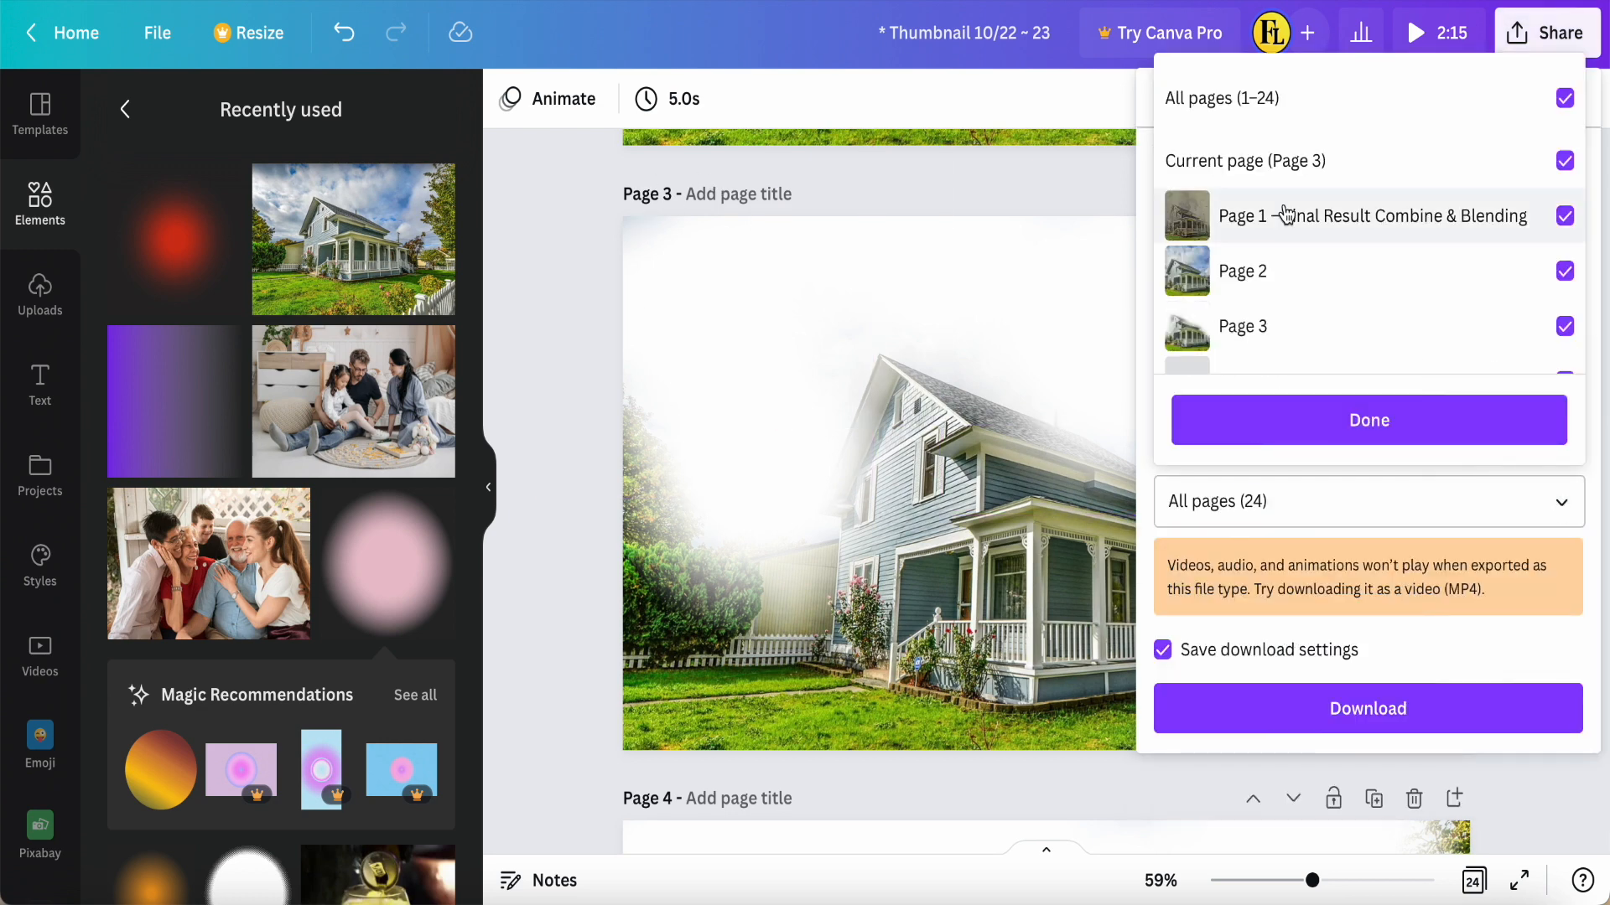
click(1224, 99)
click(1225, 327)
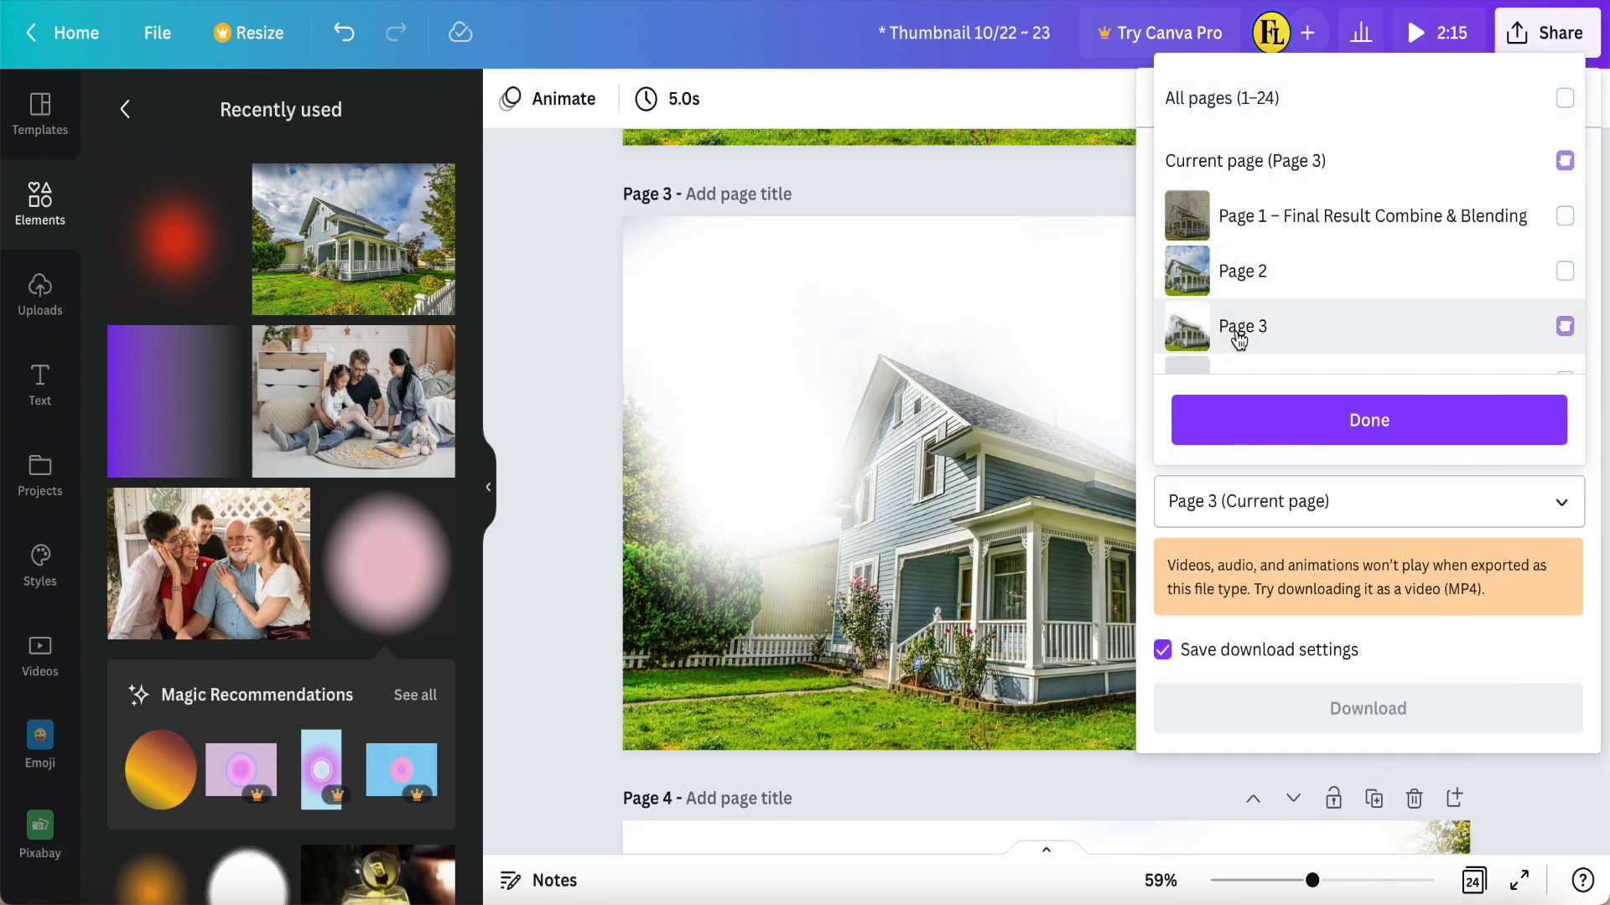
click(528, 444)
click(540, 424)
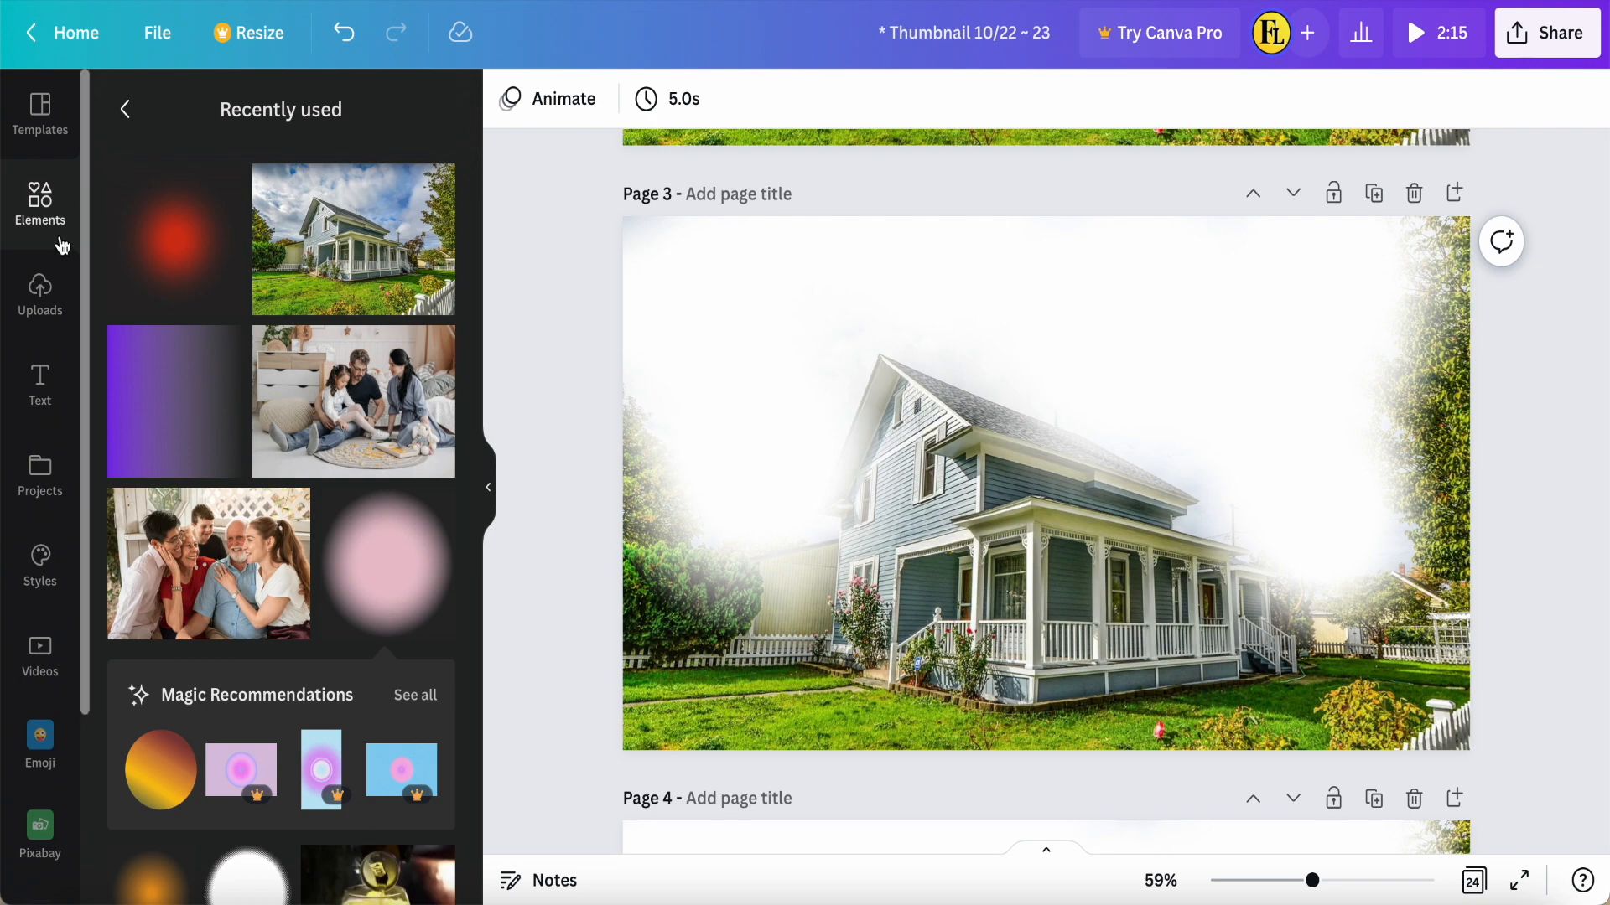
Open the uploaded images and add a blank page directly after page 4
click(40, 295)
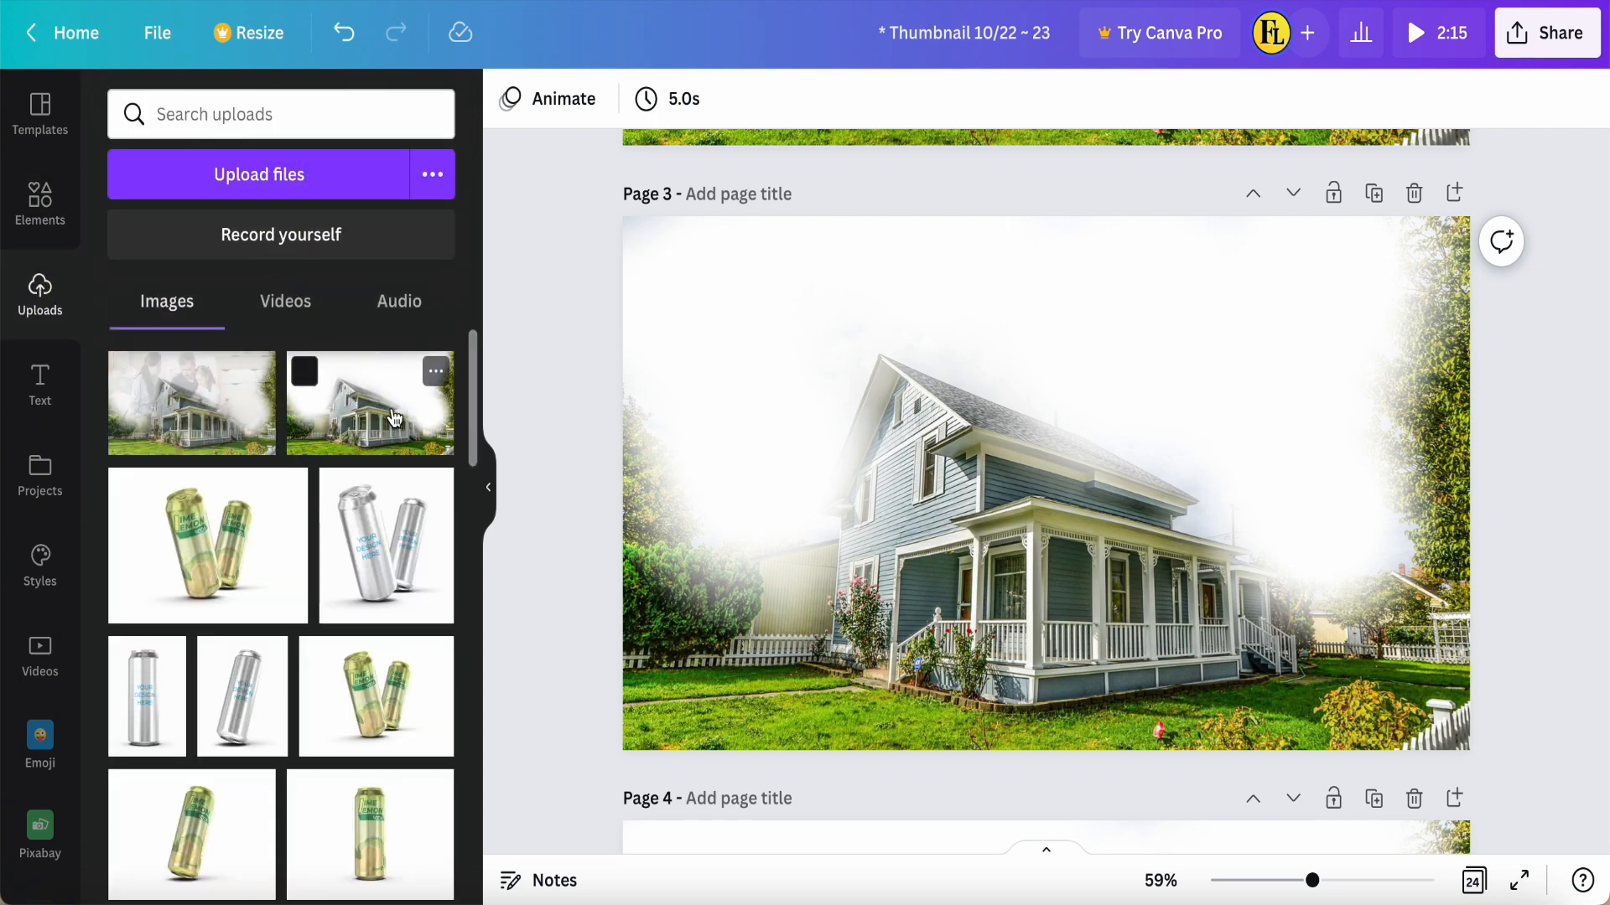
drag(363, 415, 551, 506)
scroll(552, 507, down, 5)
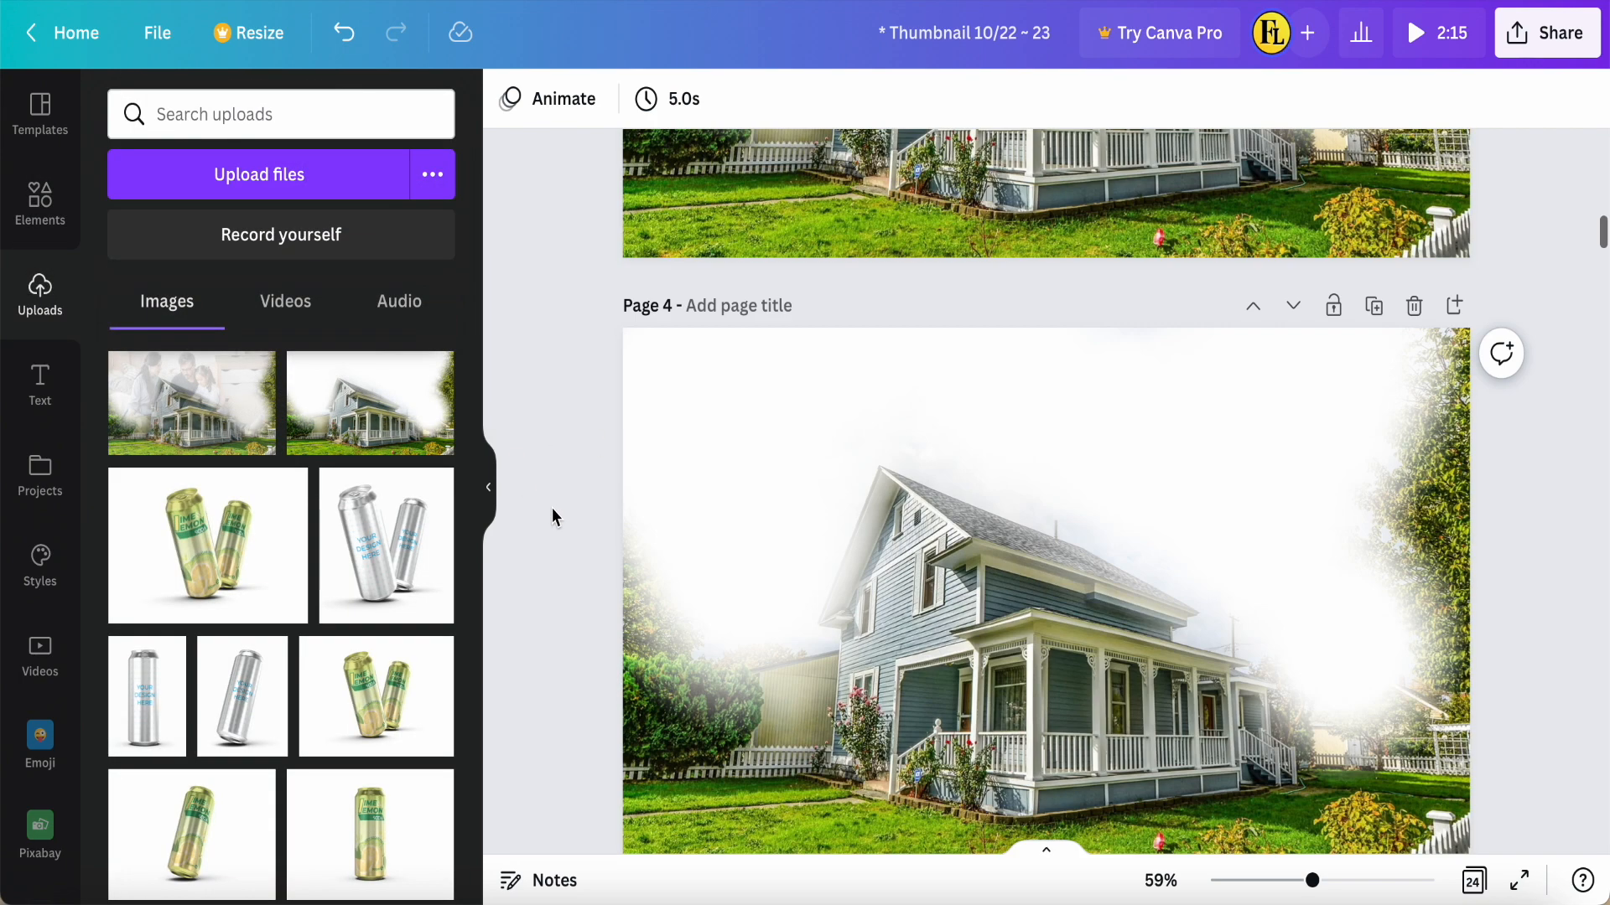
scroll(1035, 649, down, 5)
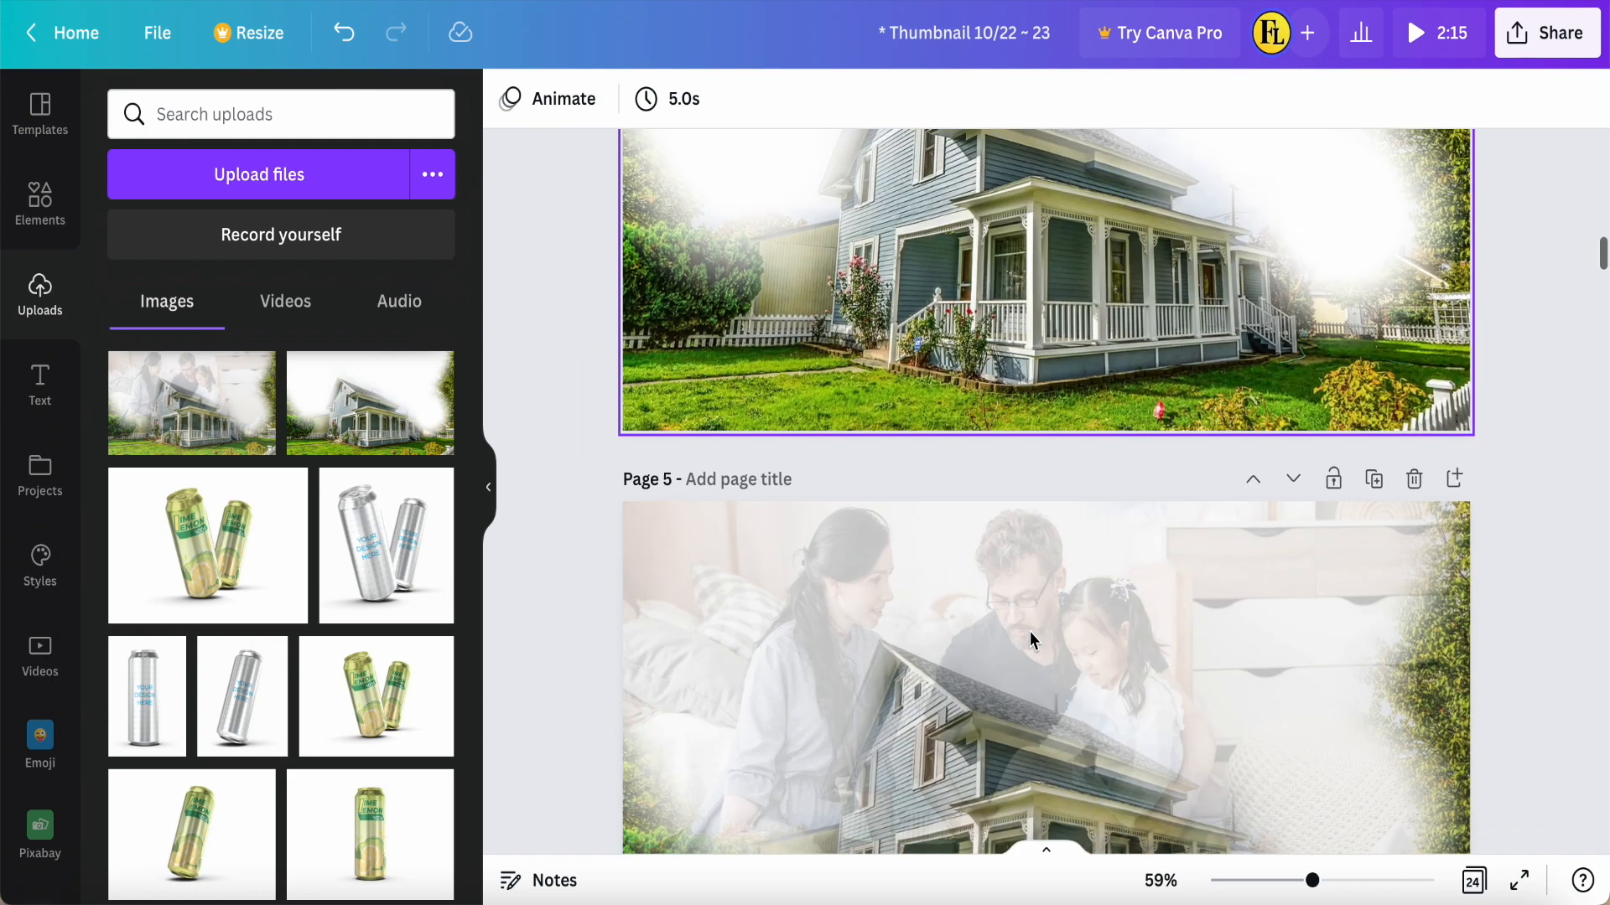
scroll(1029, 632, up, 5)
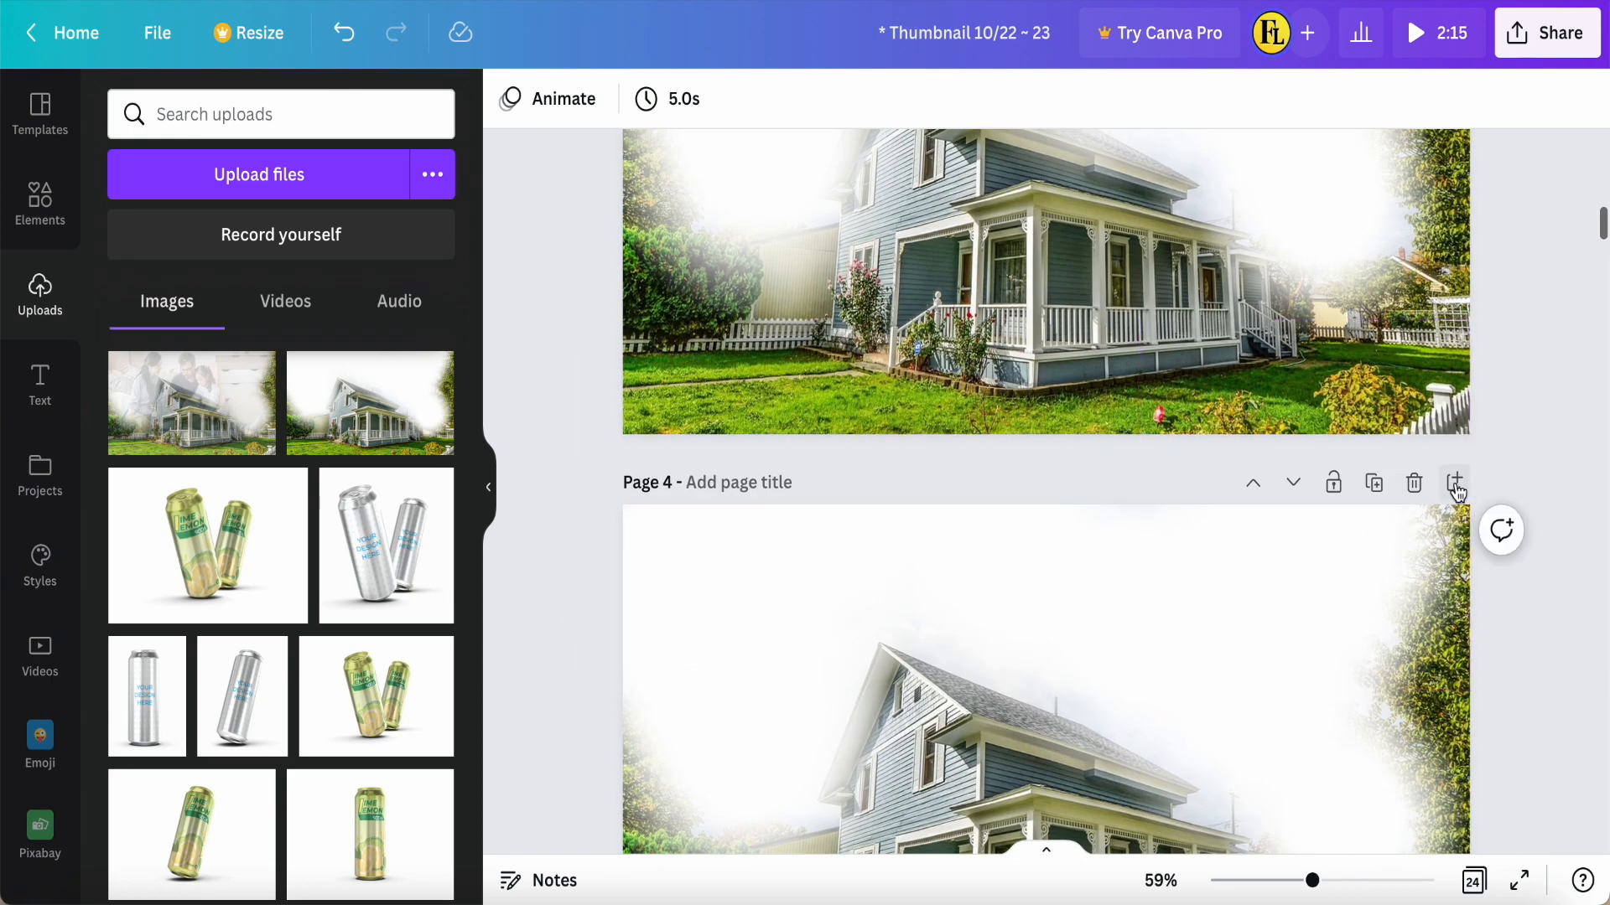
click(1455, 485)
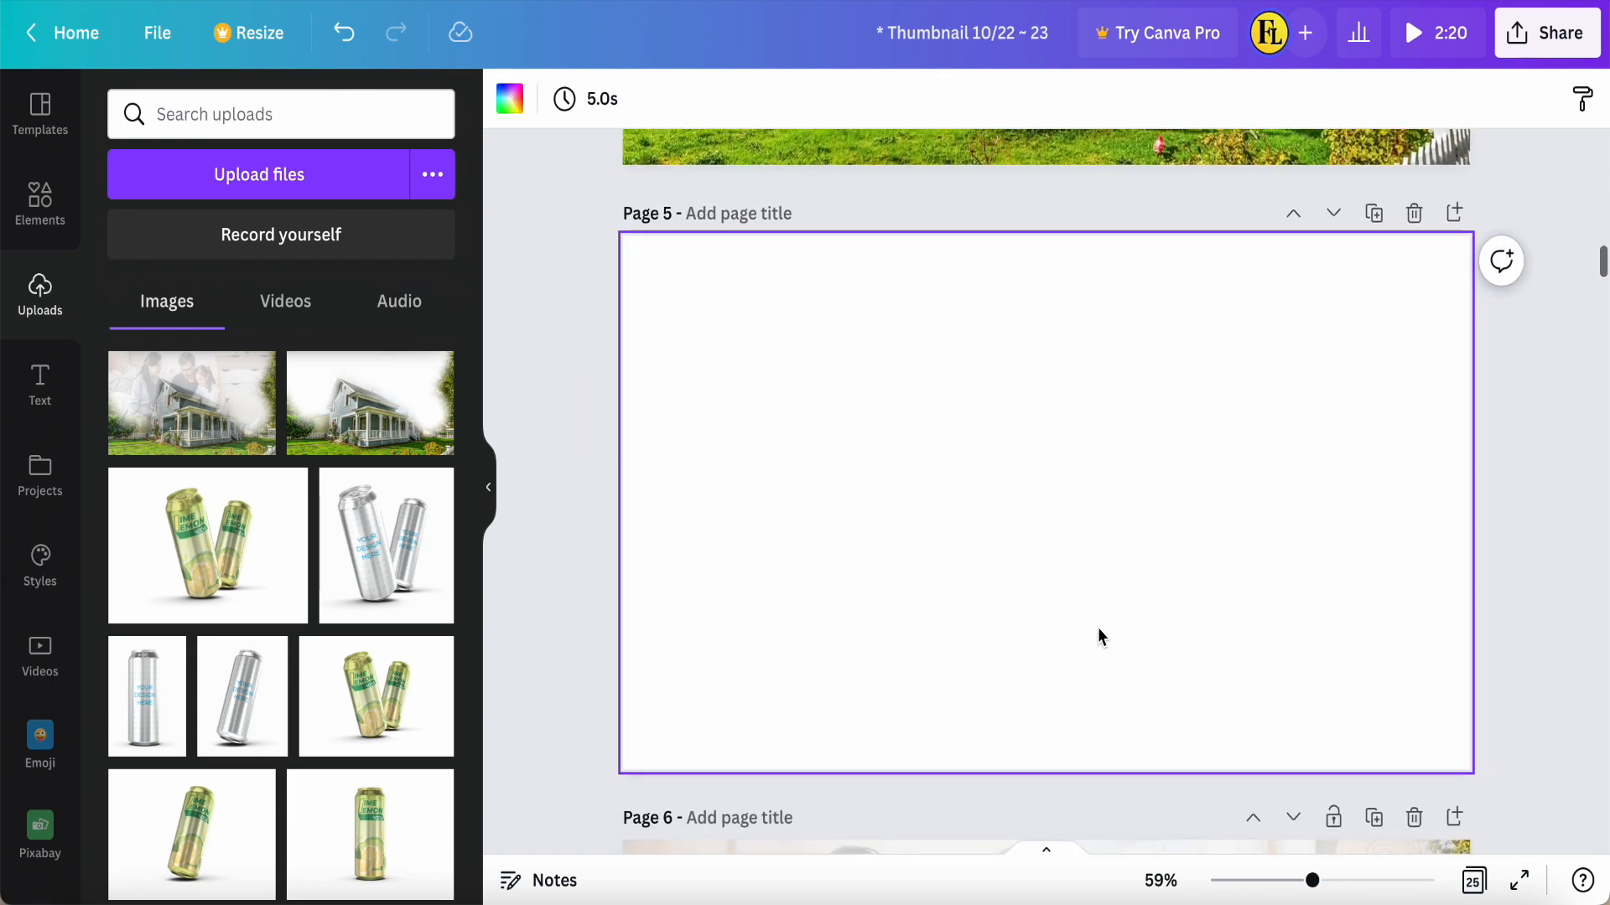
Insert the uploaded faded house image on page 5, enlarge it to the page height, and crop off its right side
click(329, 432)
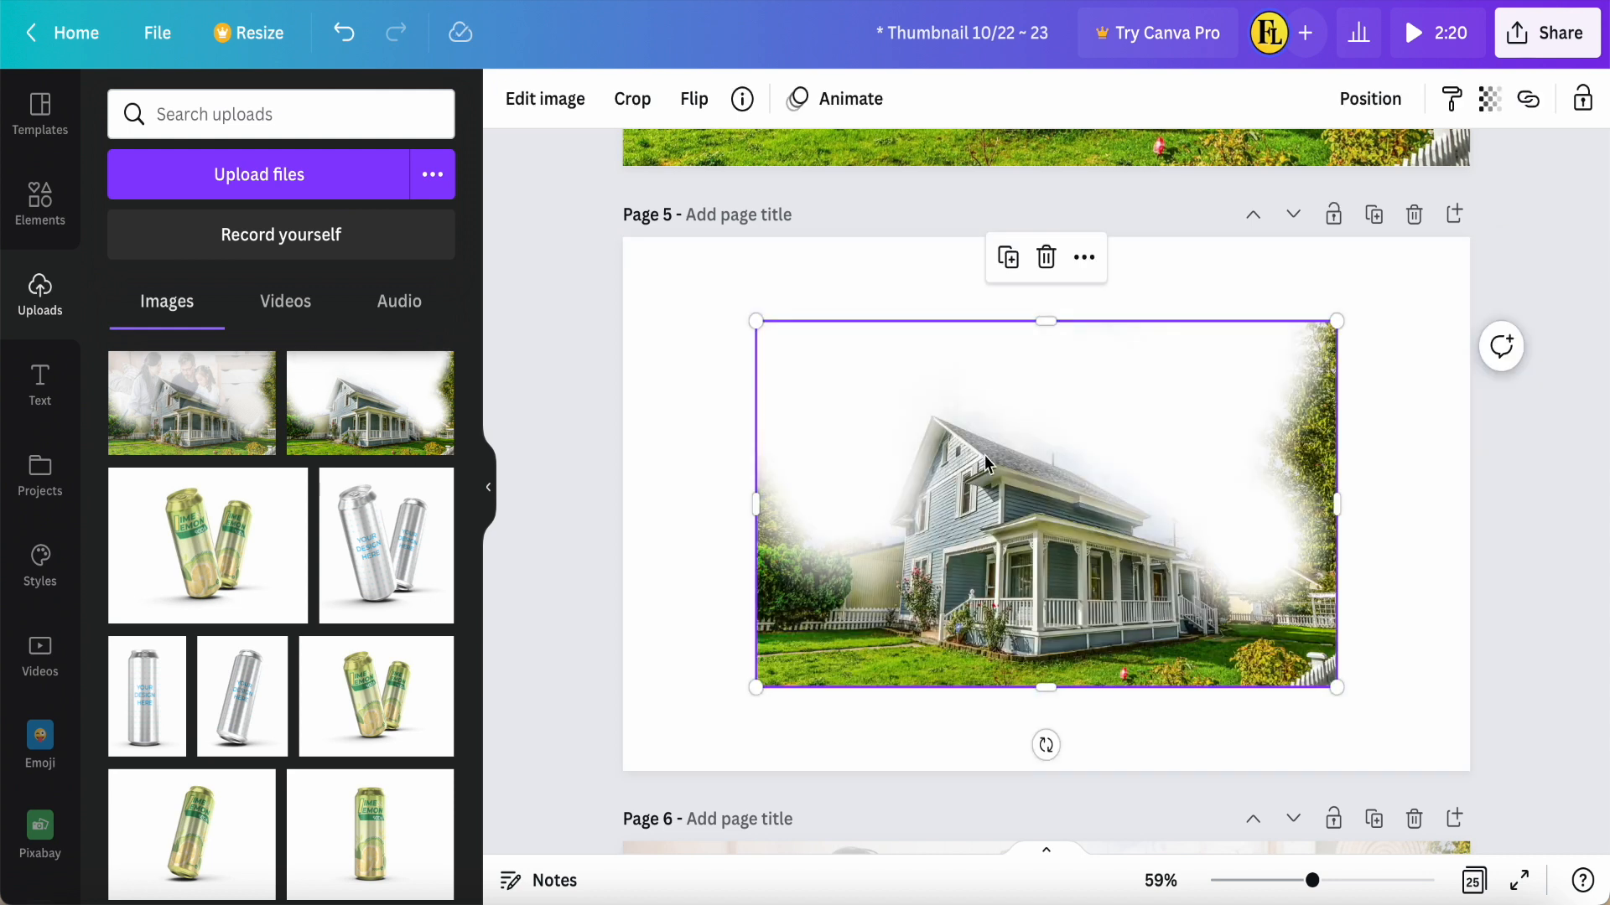
drag(756, 686, 622, 771)
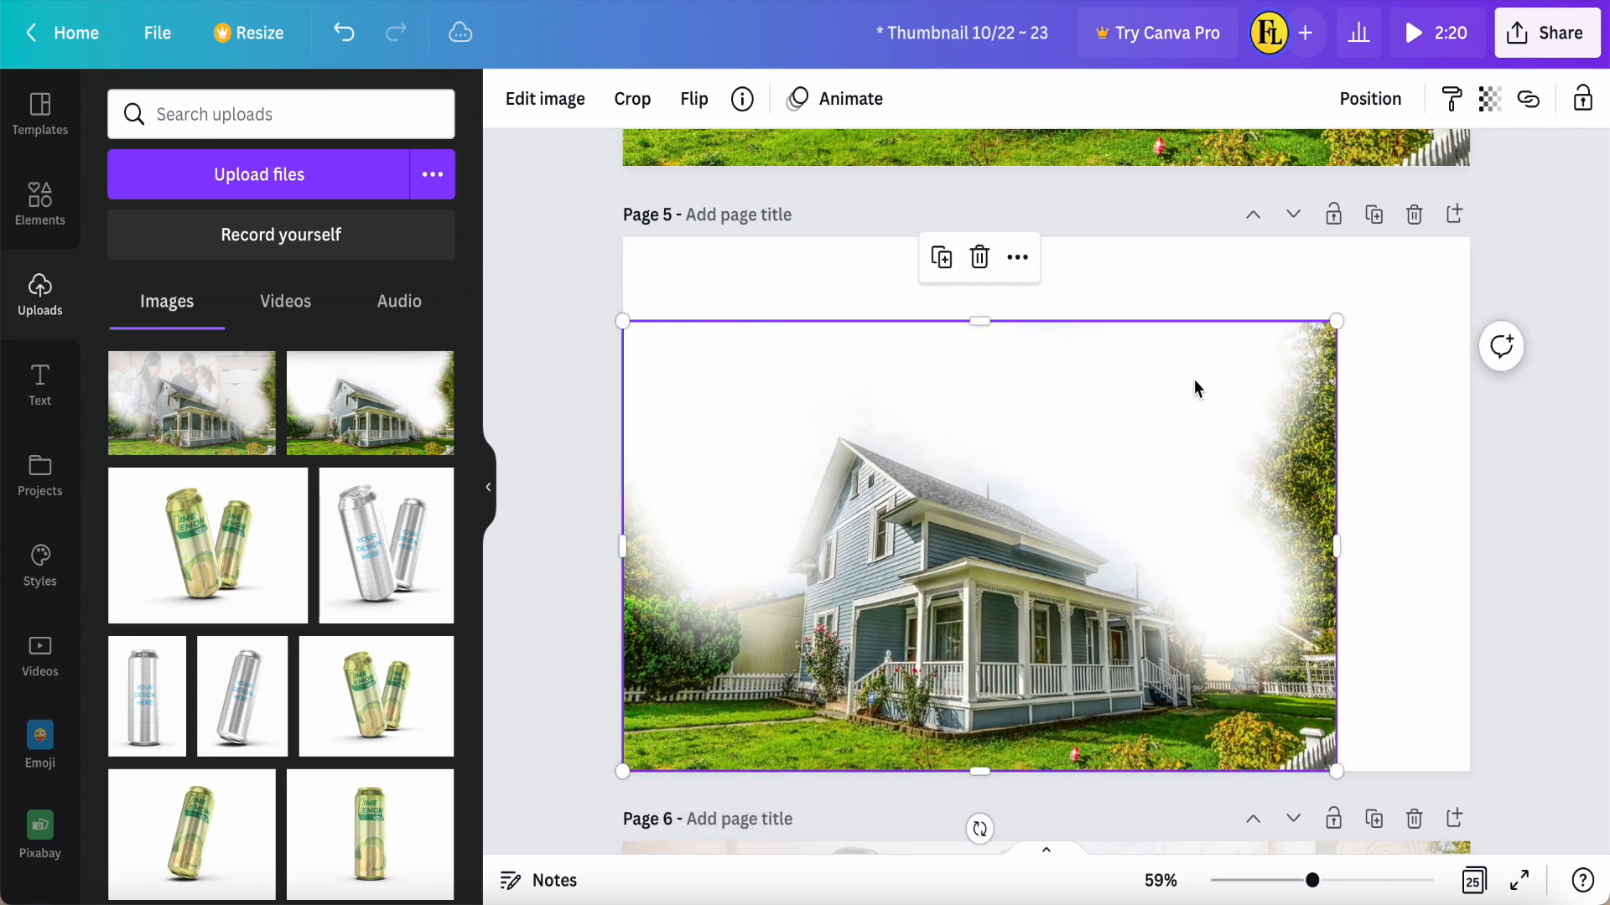
drag(1383, 304, 1476, 255)
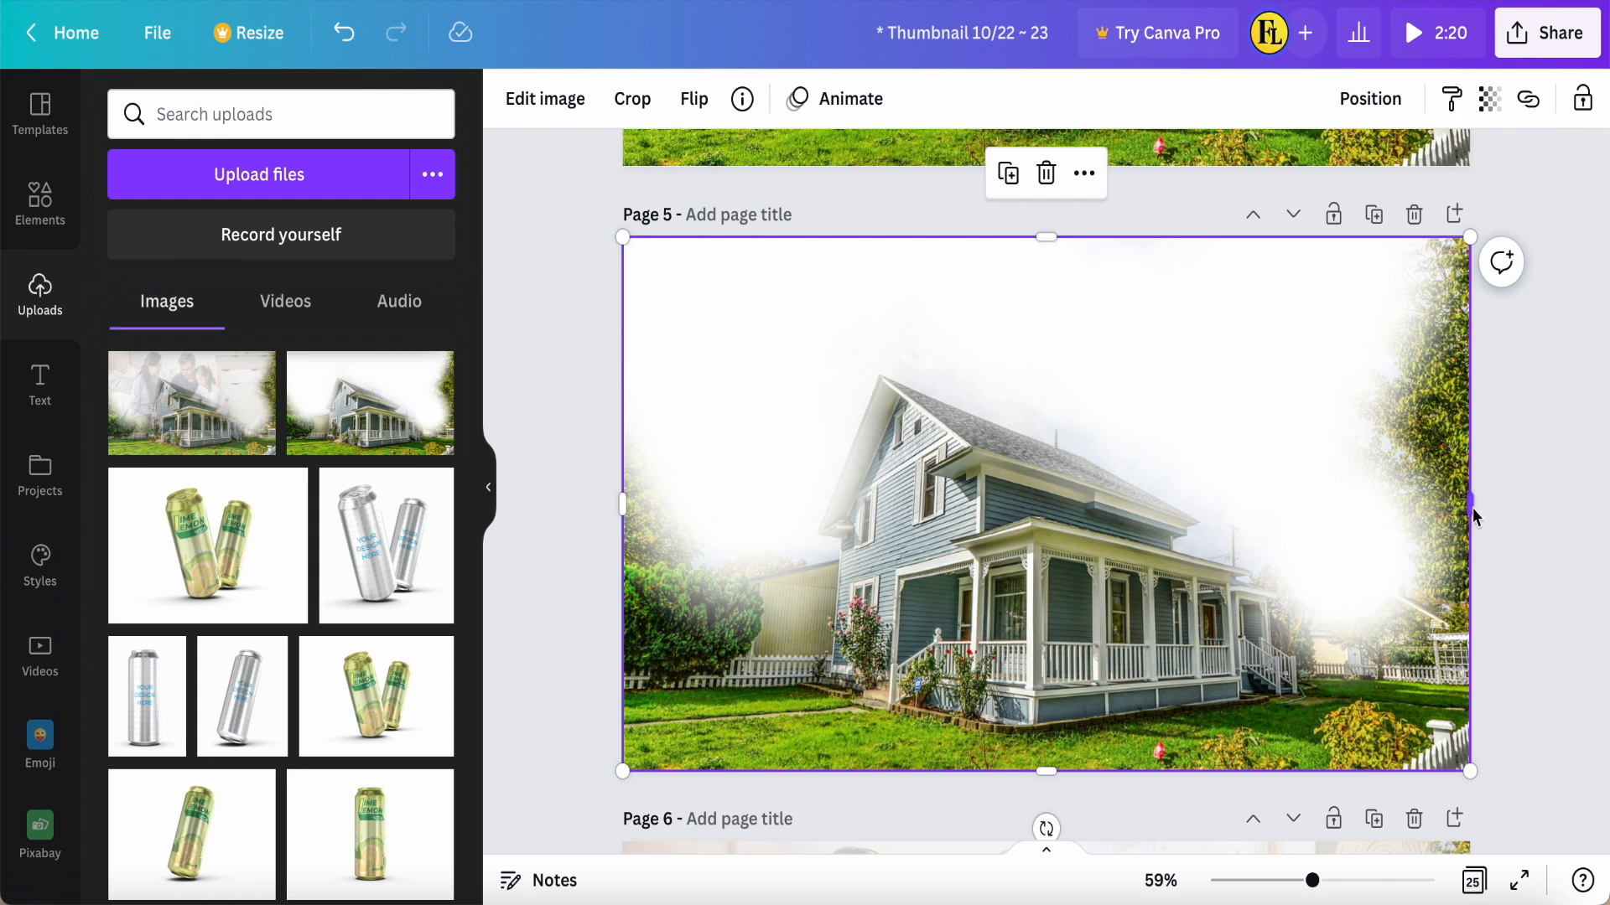
drag(1472, 508, 1361, 521)
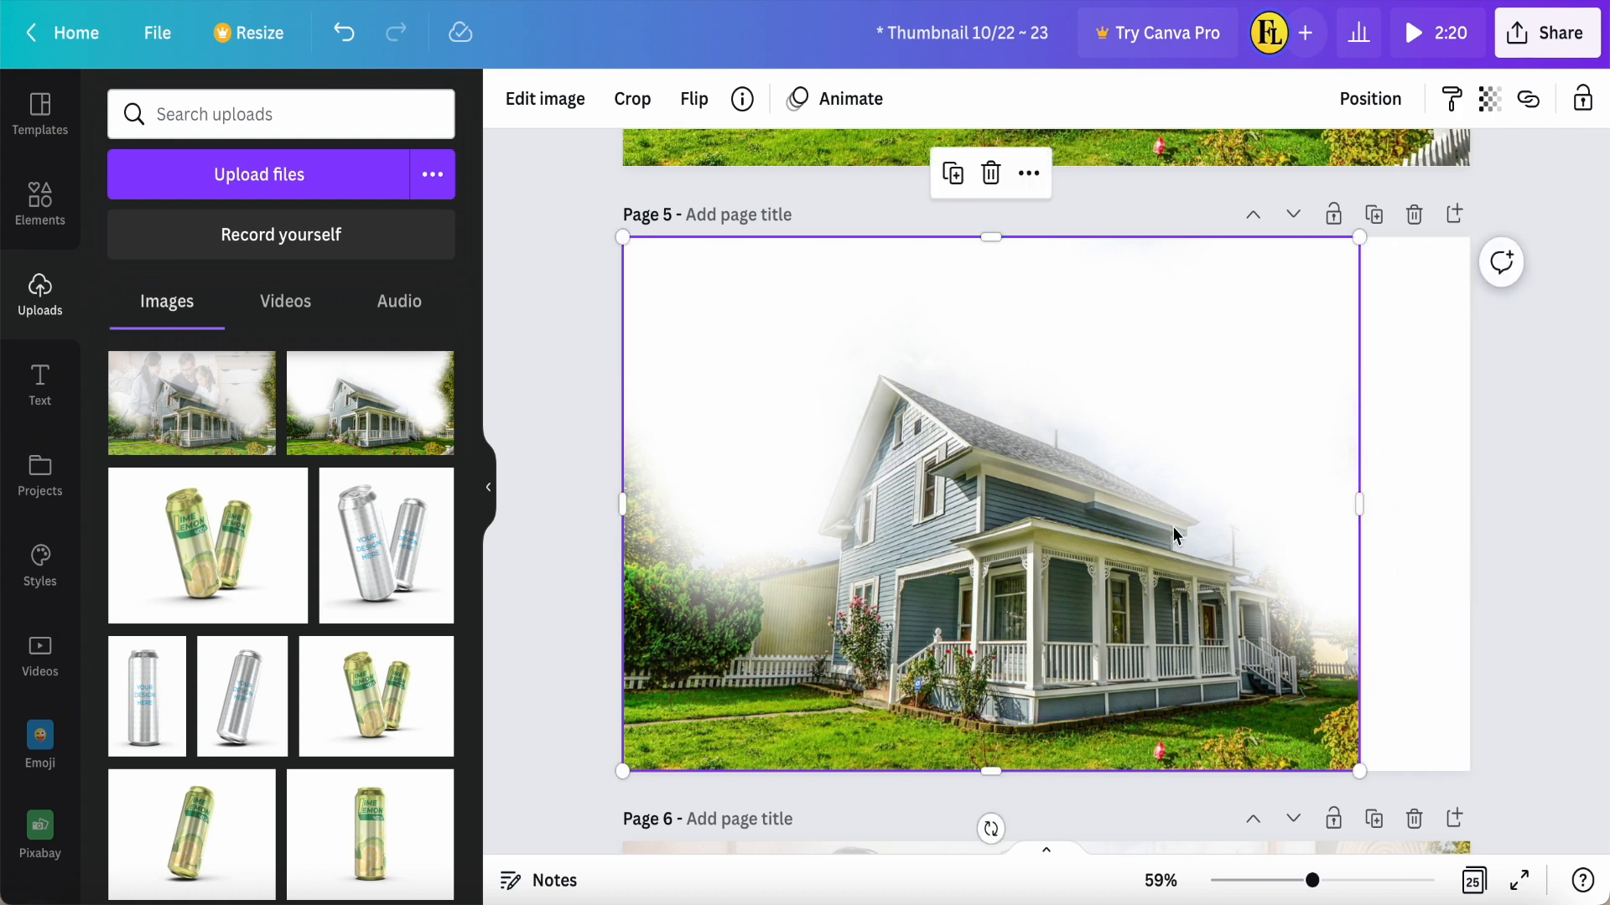
click(1408, 498)
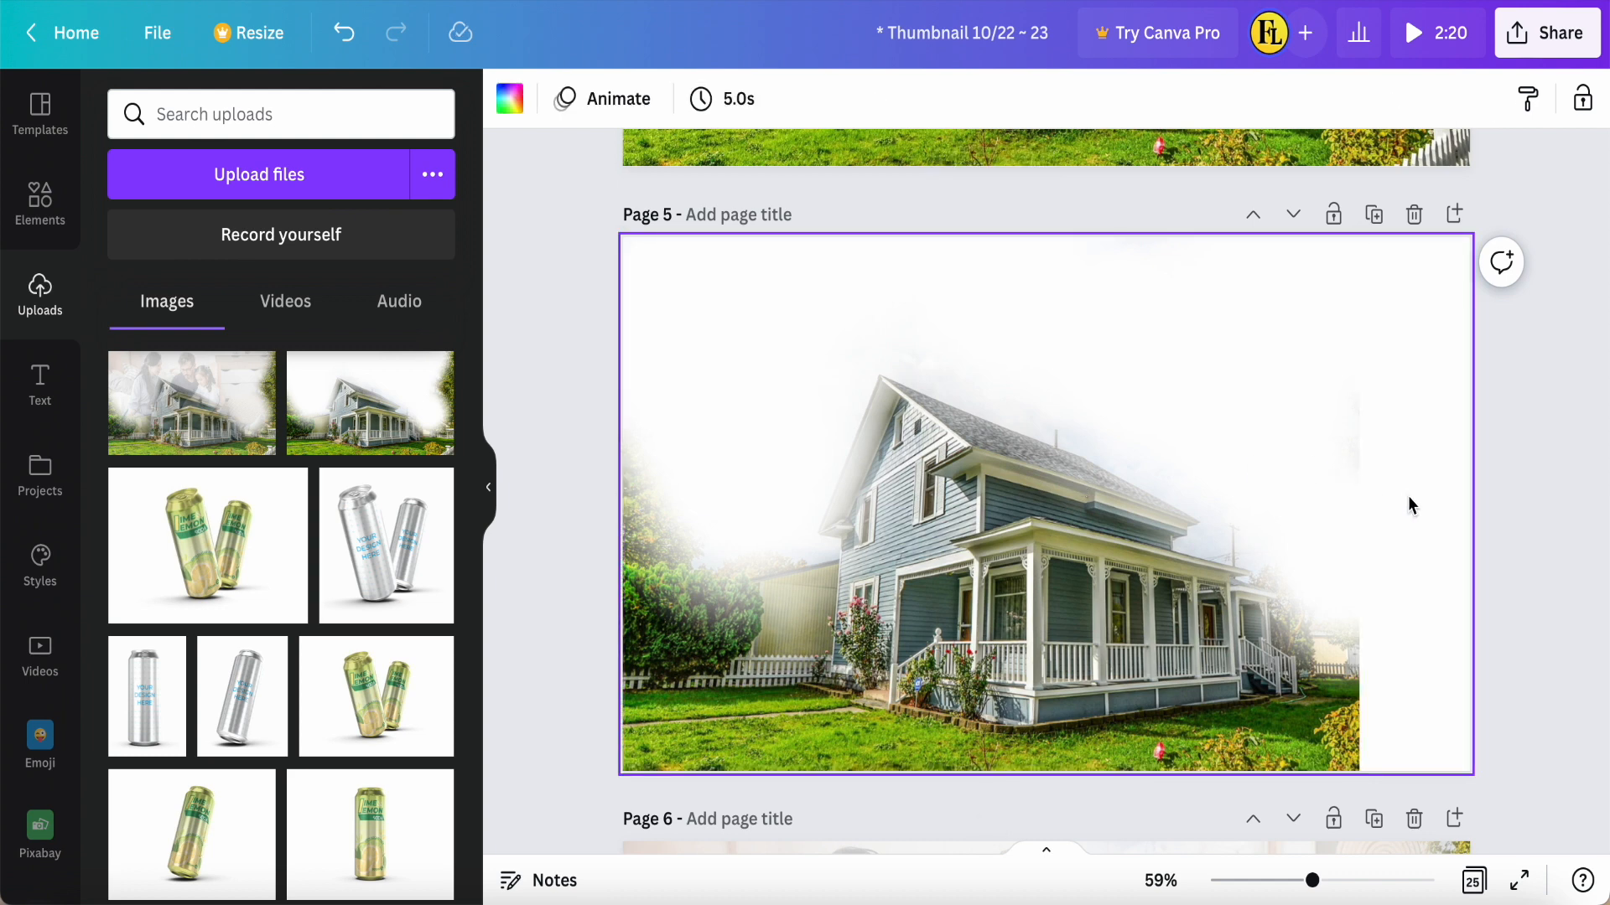
Insert the recently used photo of the family on the floor onto page 5 and enlarge it to cover the page
click(40, 201)
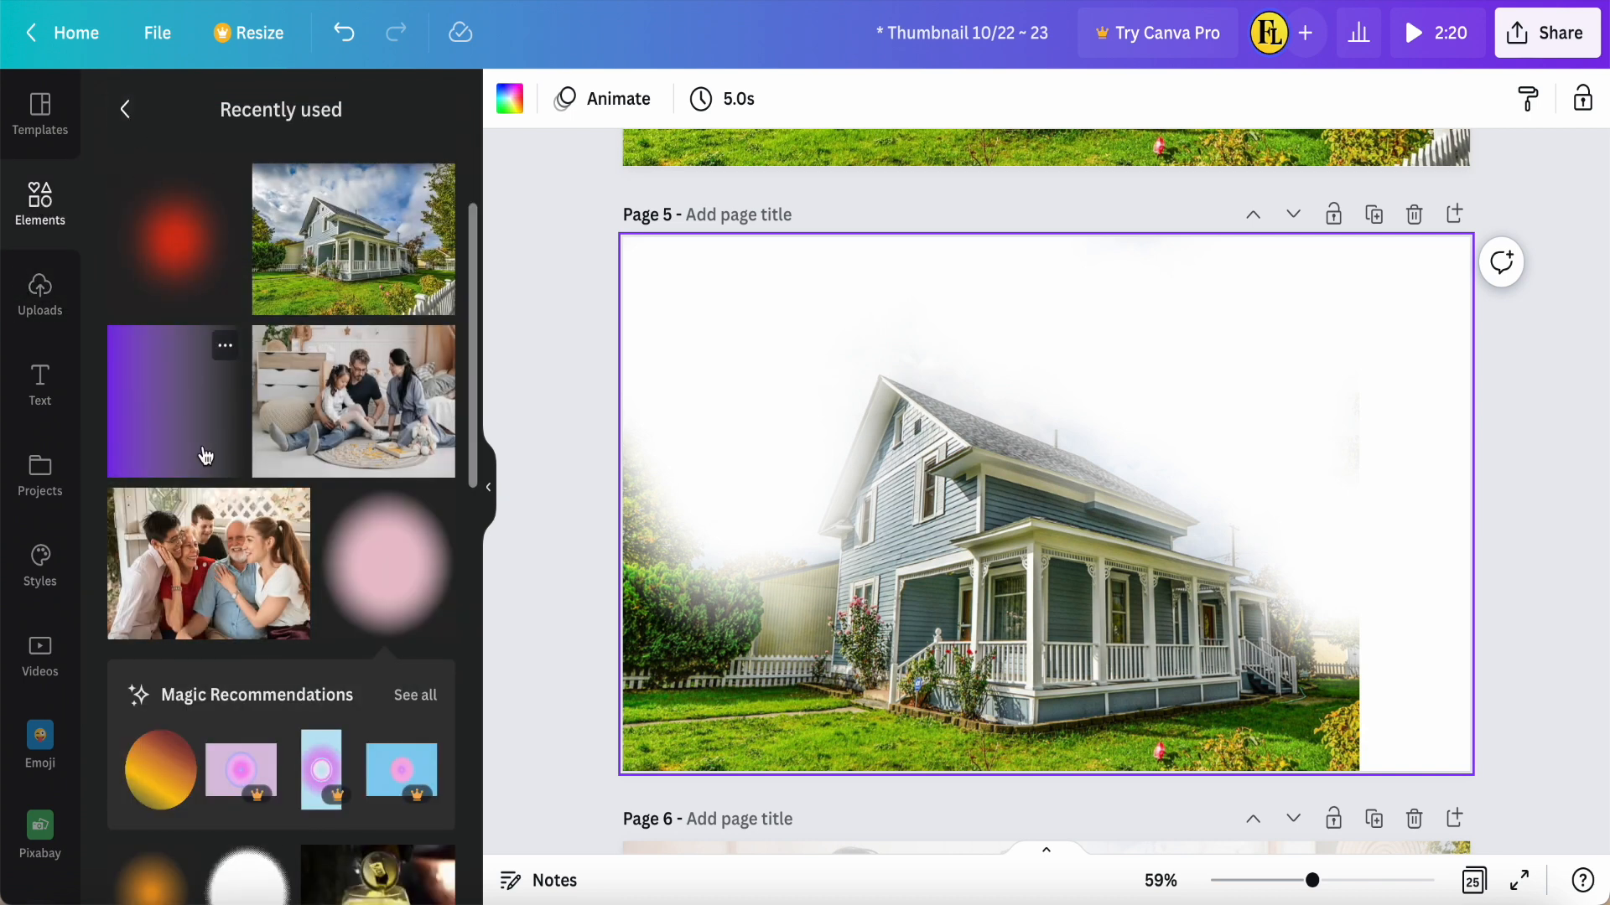
click(363, 408)
drag(971, 500, 841, 466)
drag(837, 458, 836, 448)
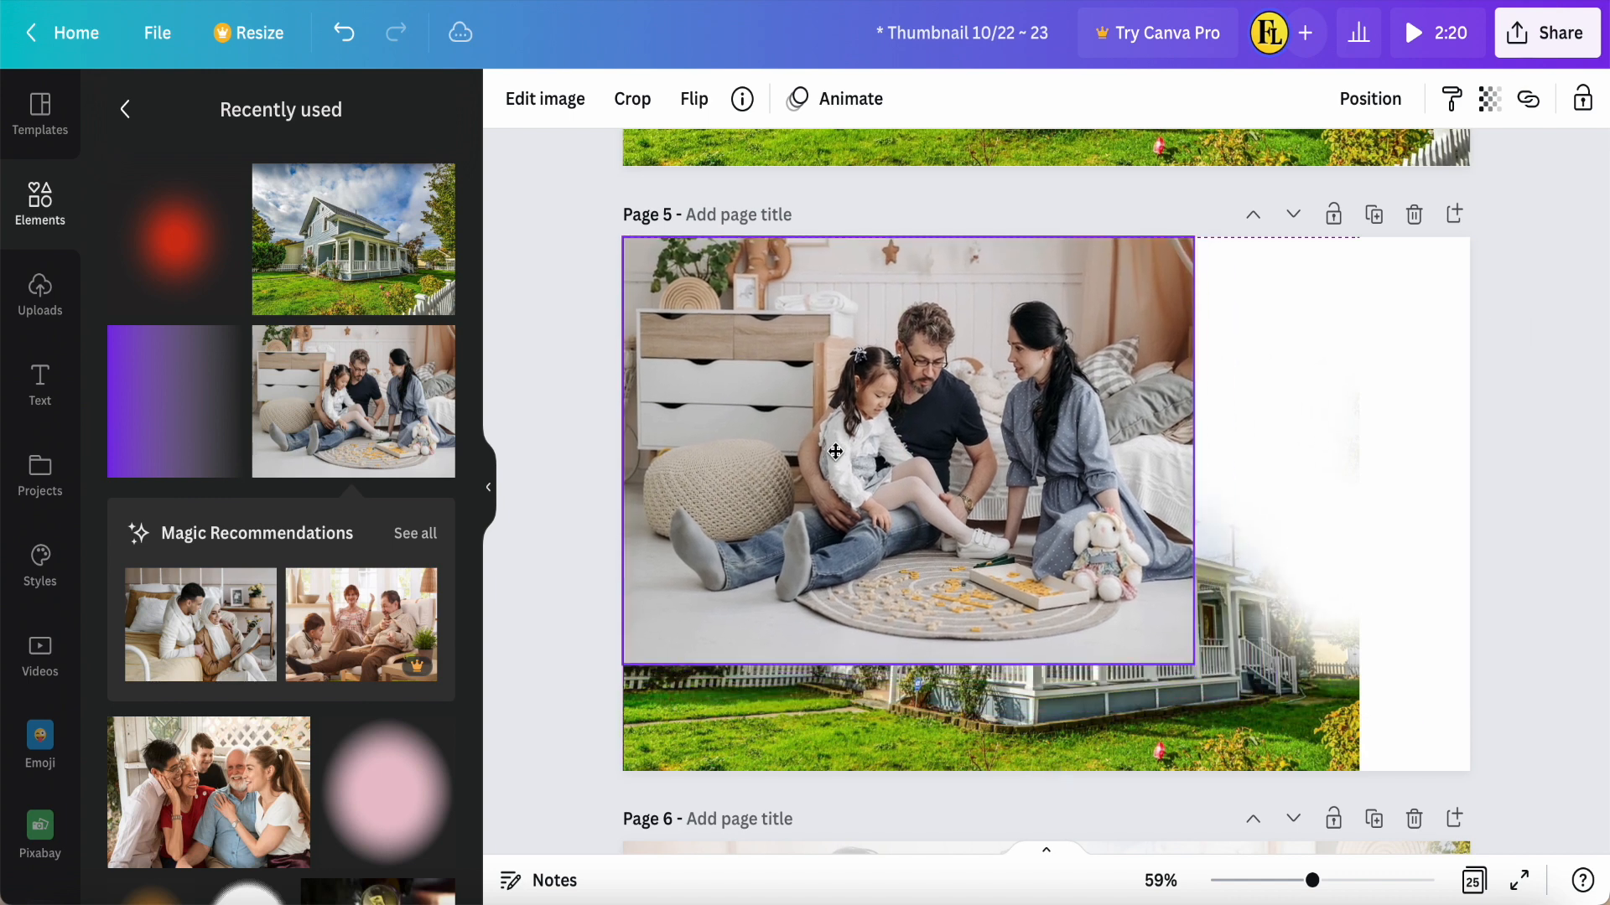
drag(1197, 668, 1383, 708)
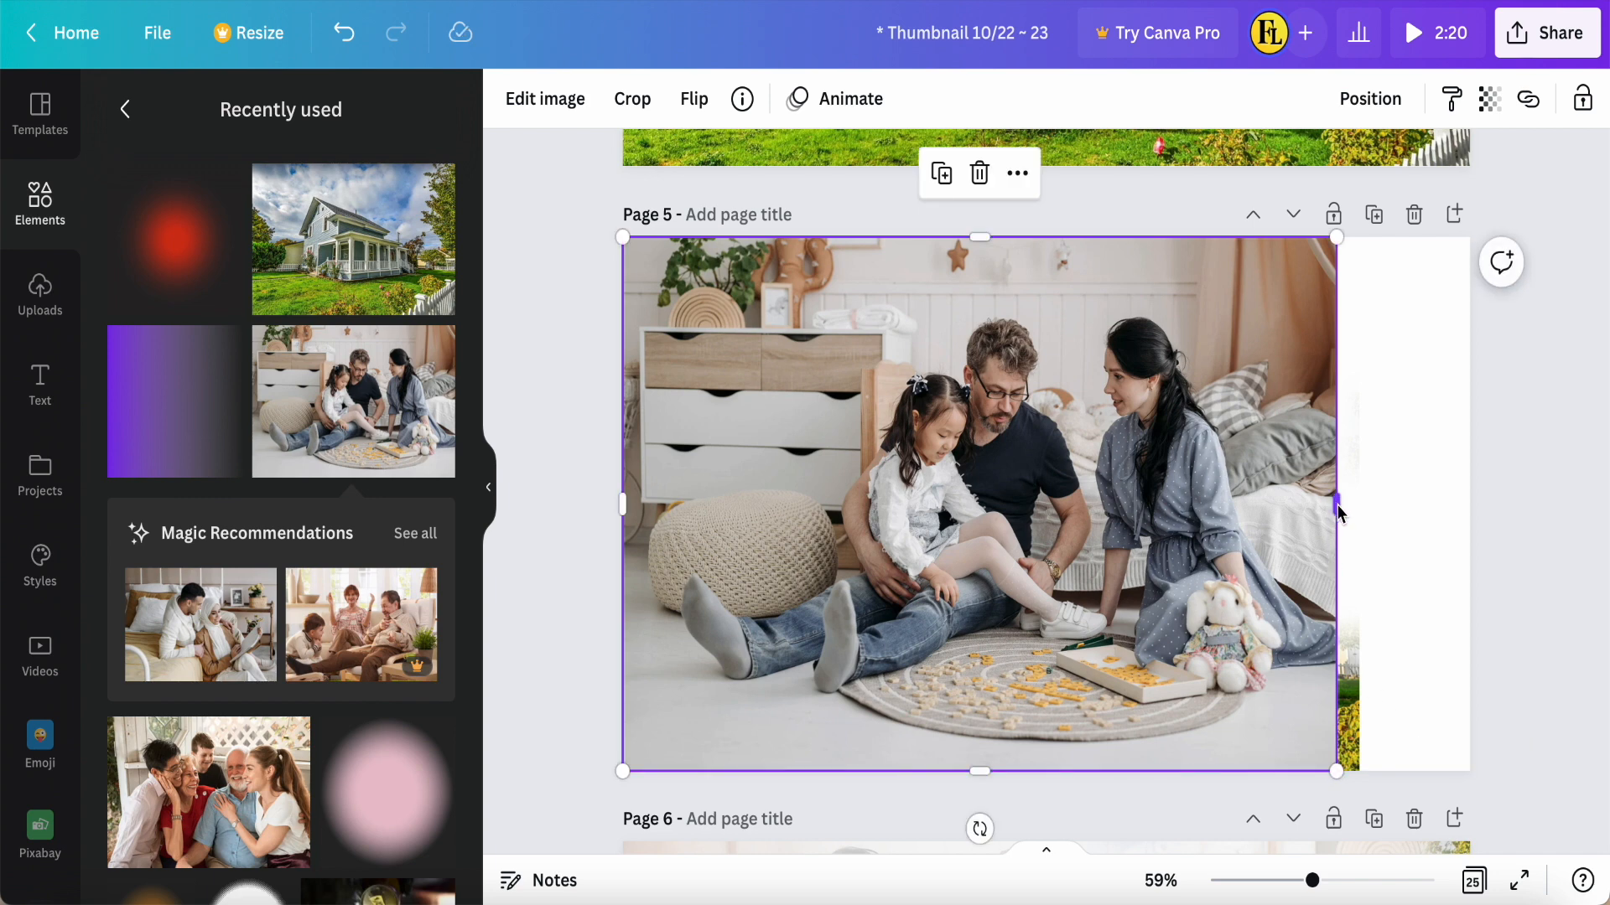
drag(1338, 511, 1573, 503)
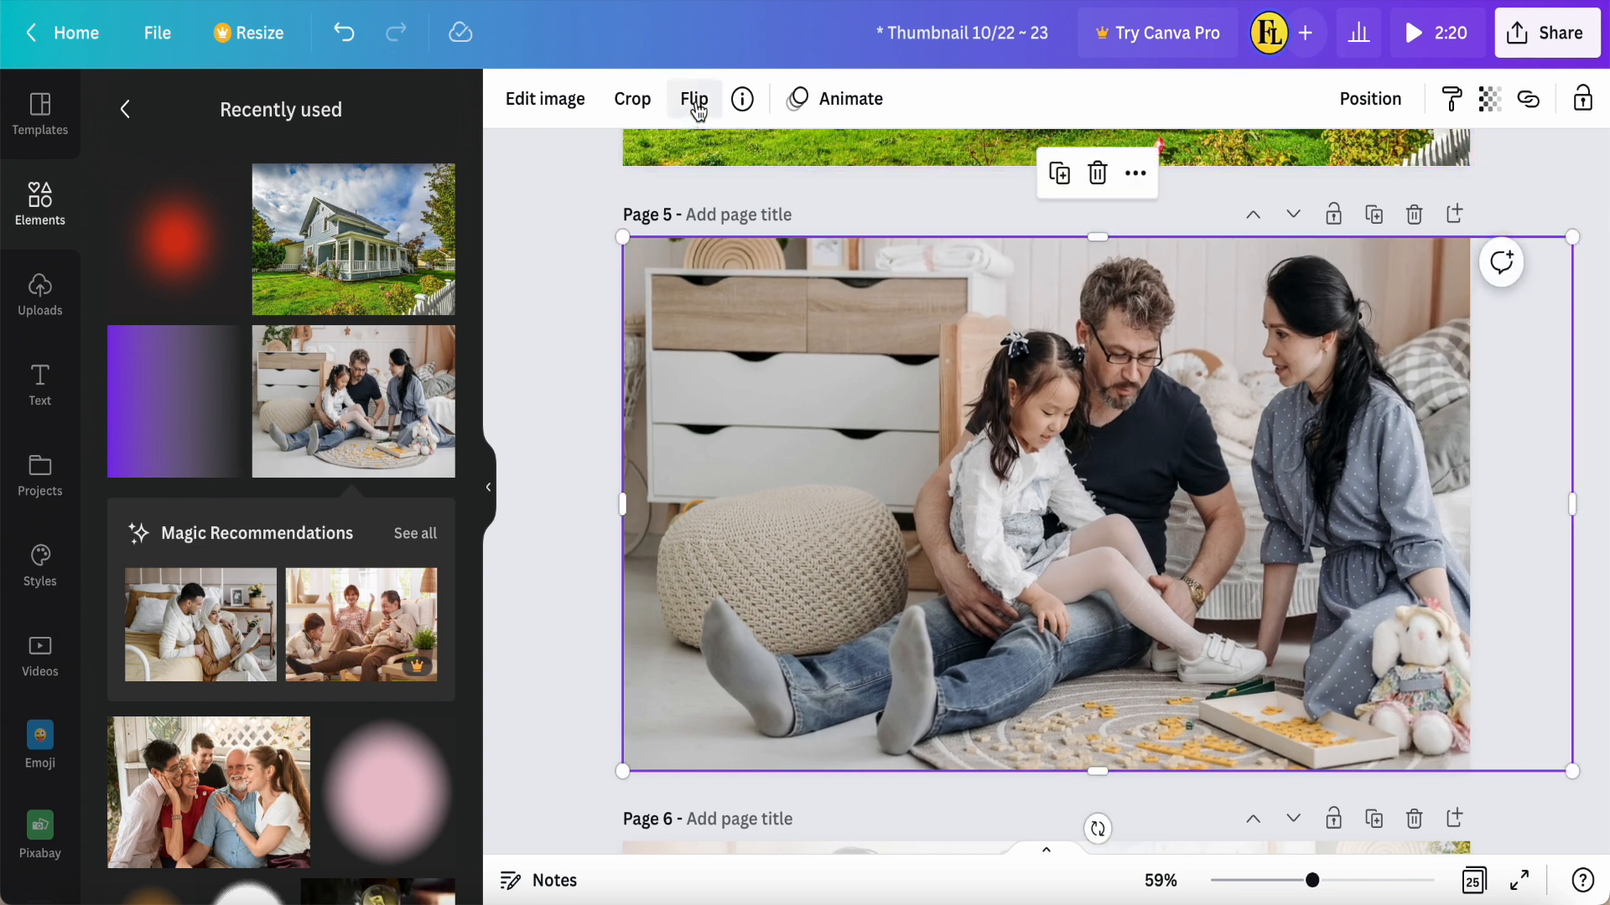
Flip the family photo horizontally, shift it left over page 5, and crop its right side
click(696, 99)
click(738, 165)
drag(994, 450, 922, 441)
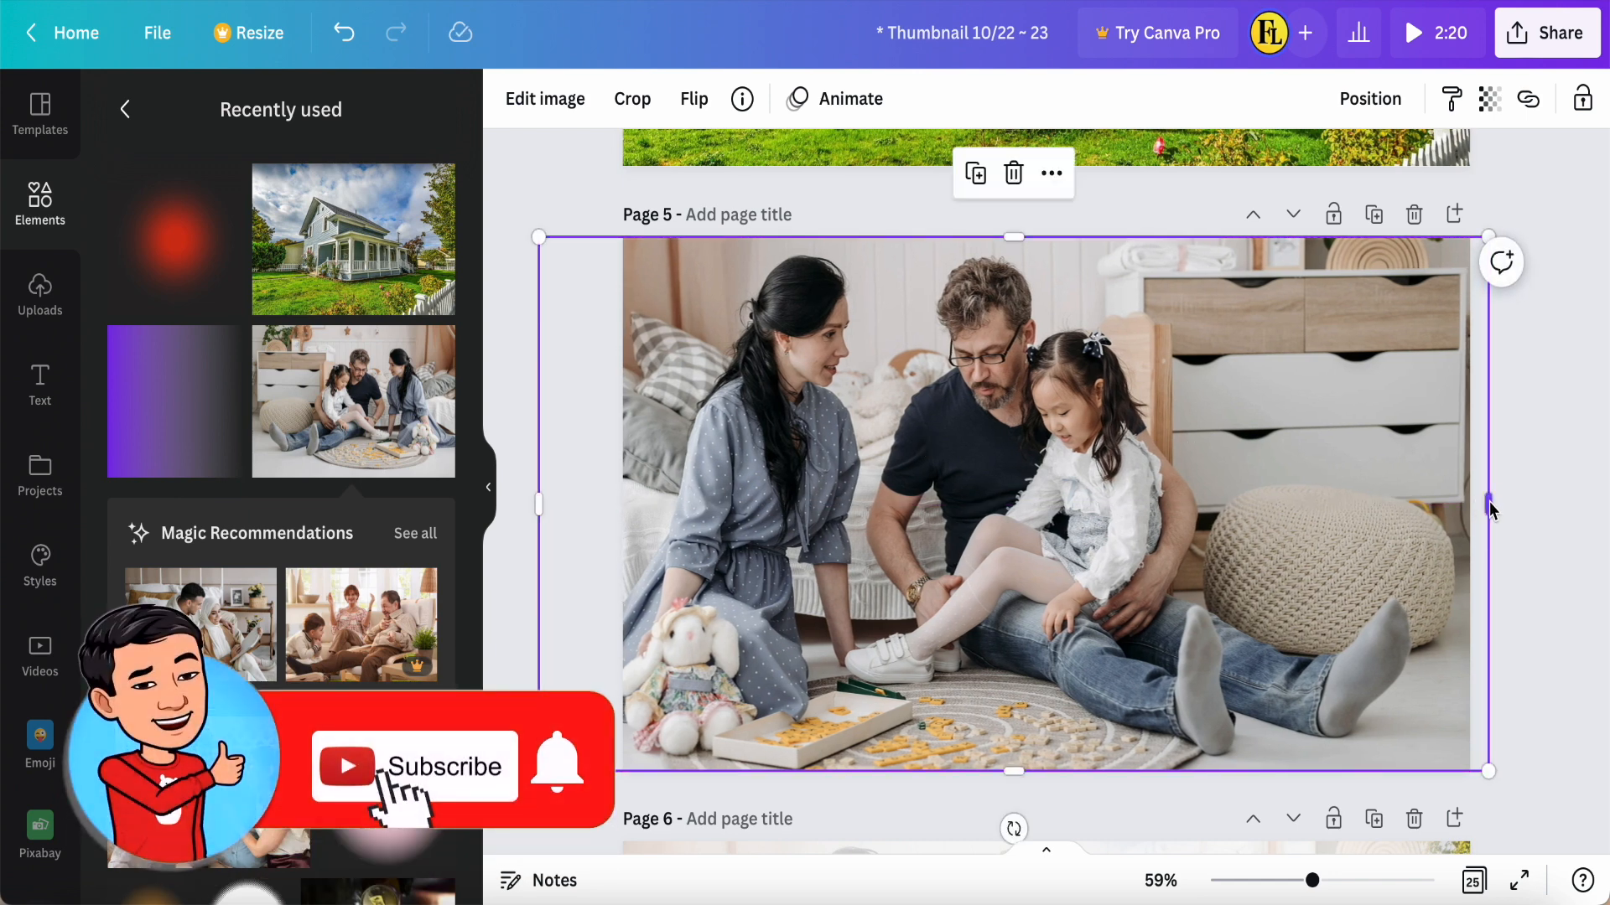
drag(1490, 509, 1339, 509)
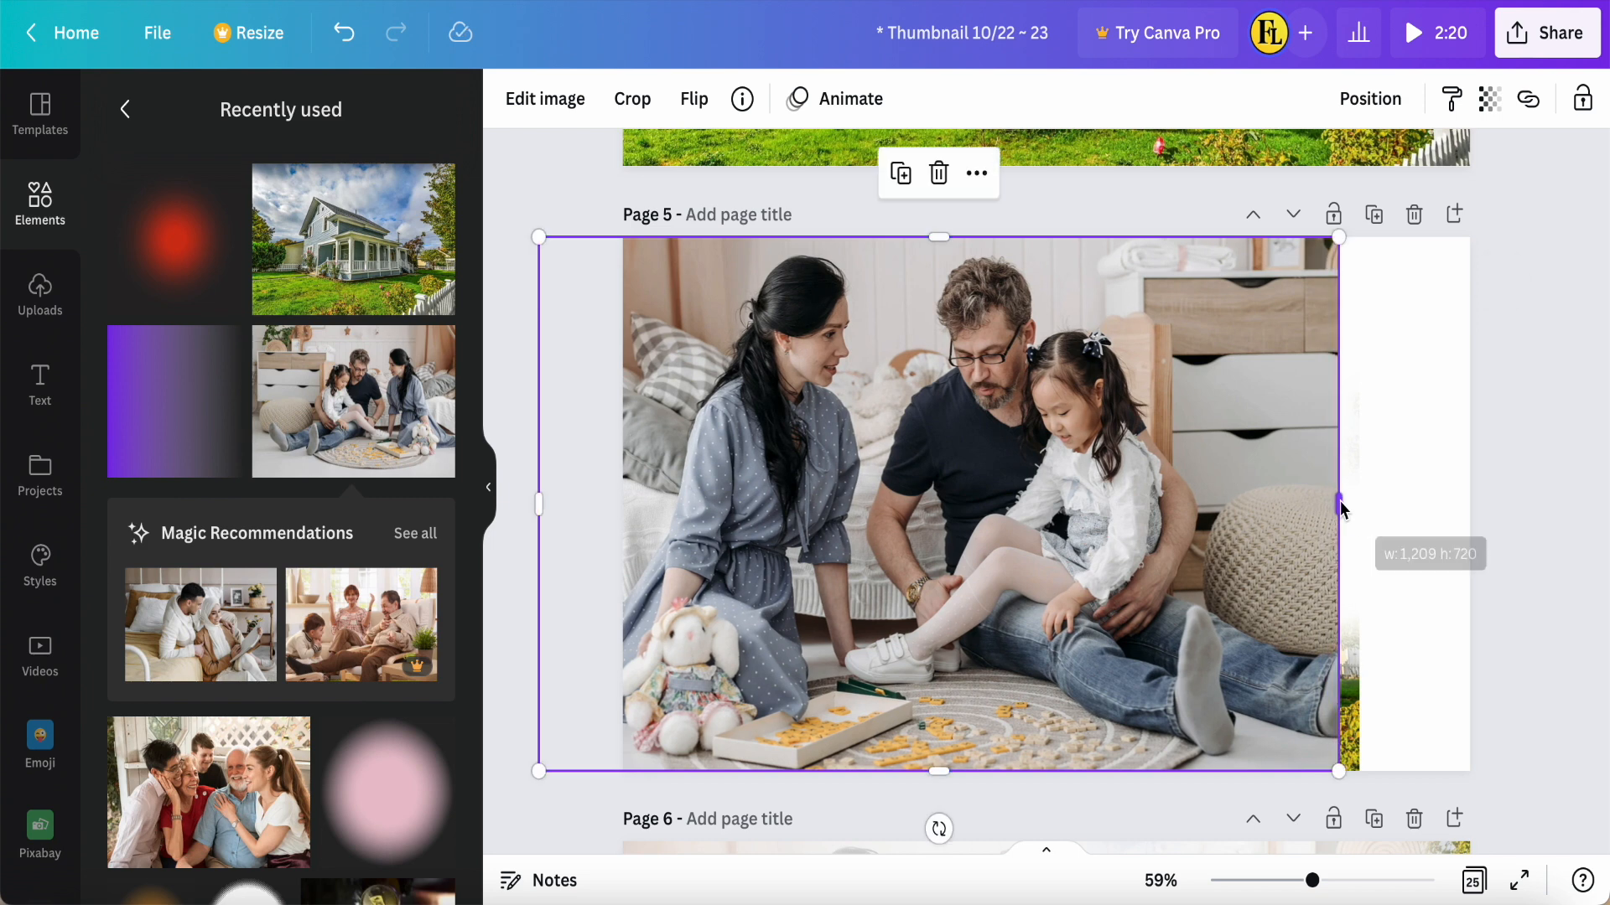
Send the family photo behind the house image and set the house image's transparency to 38
right_click(1081, 543)
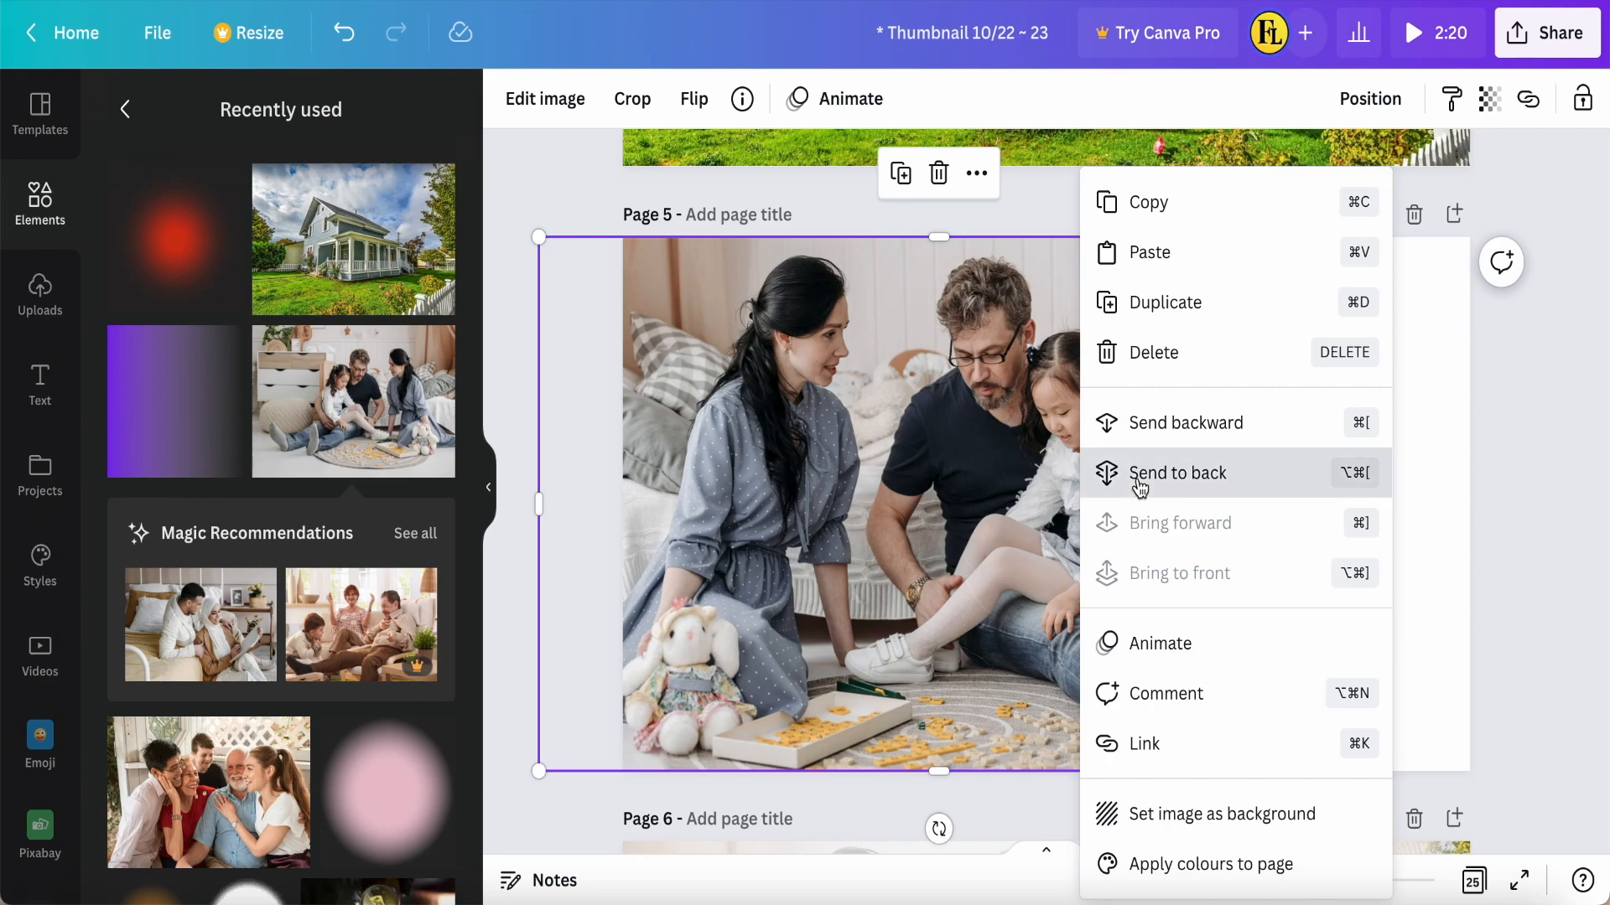
click(1139, 489)
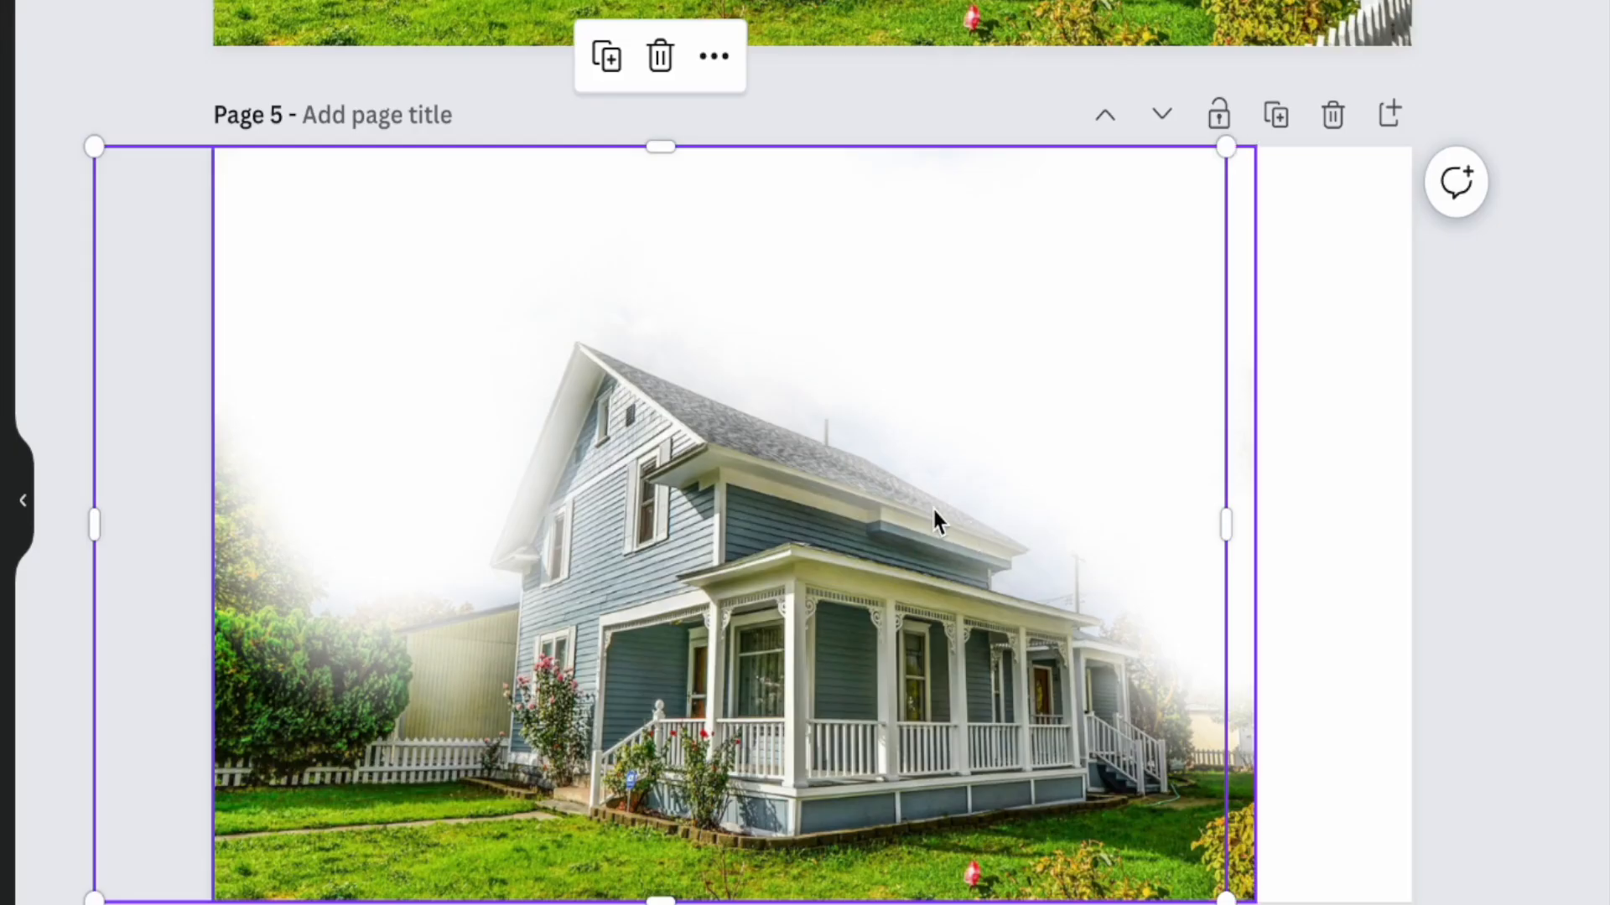
click(892, 657)
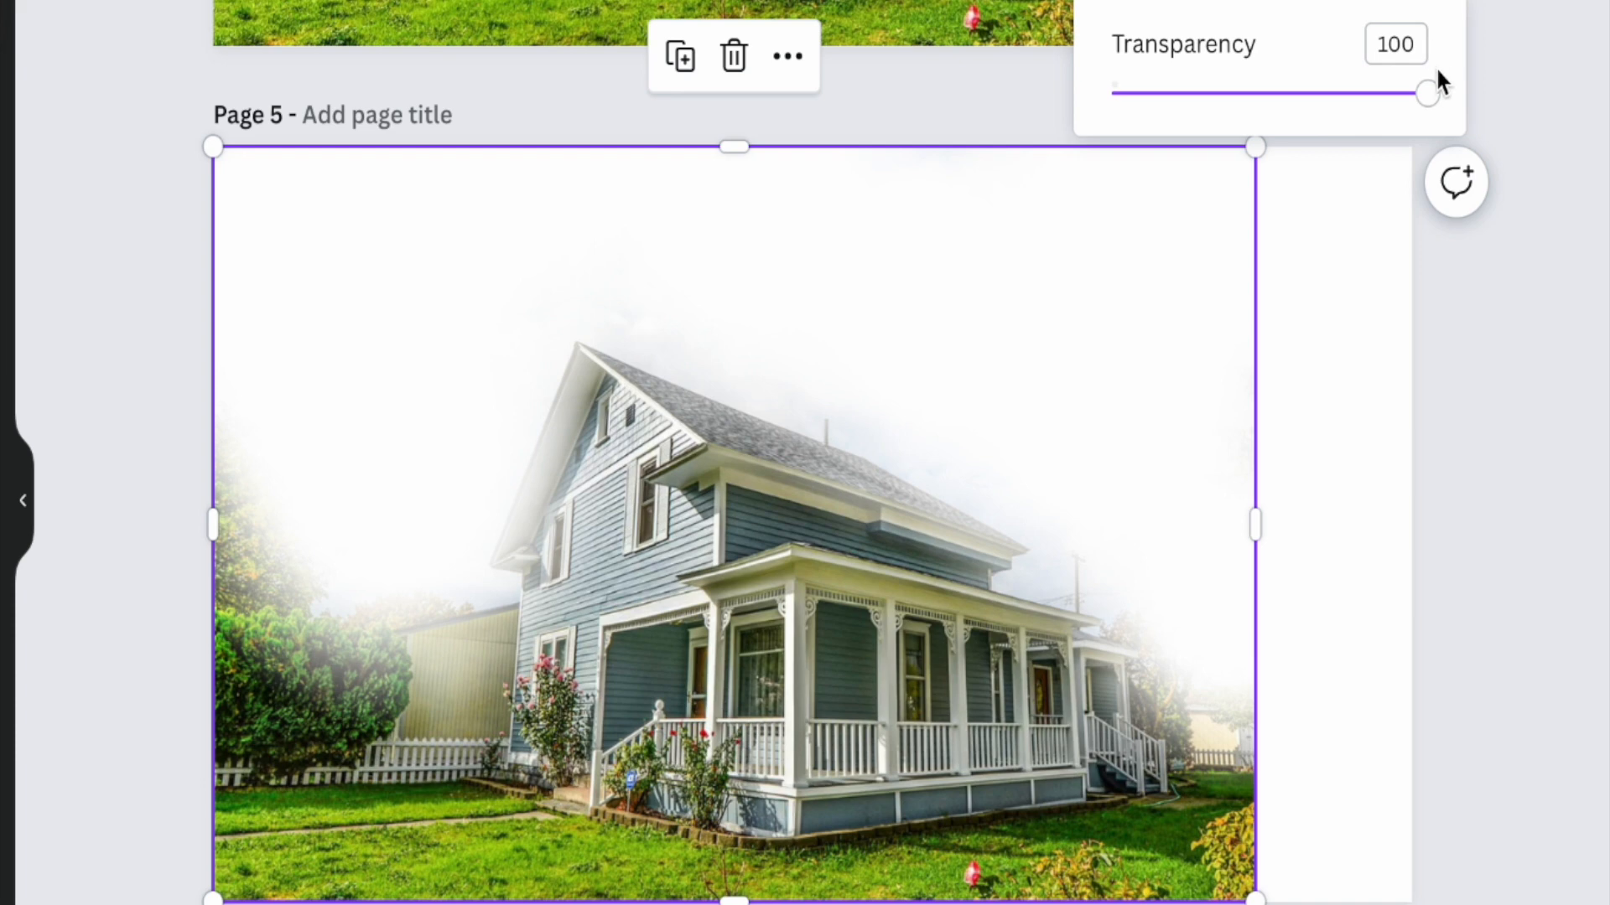
drag(1430, 98, 1234, 108)
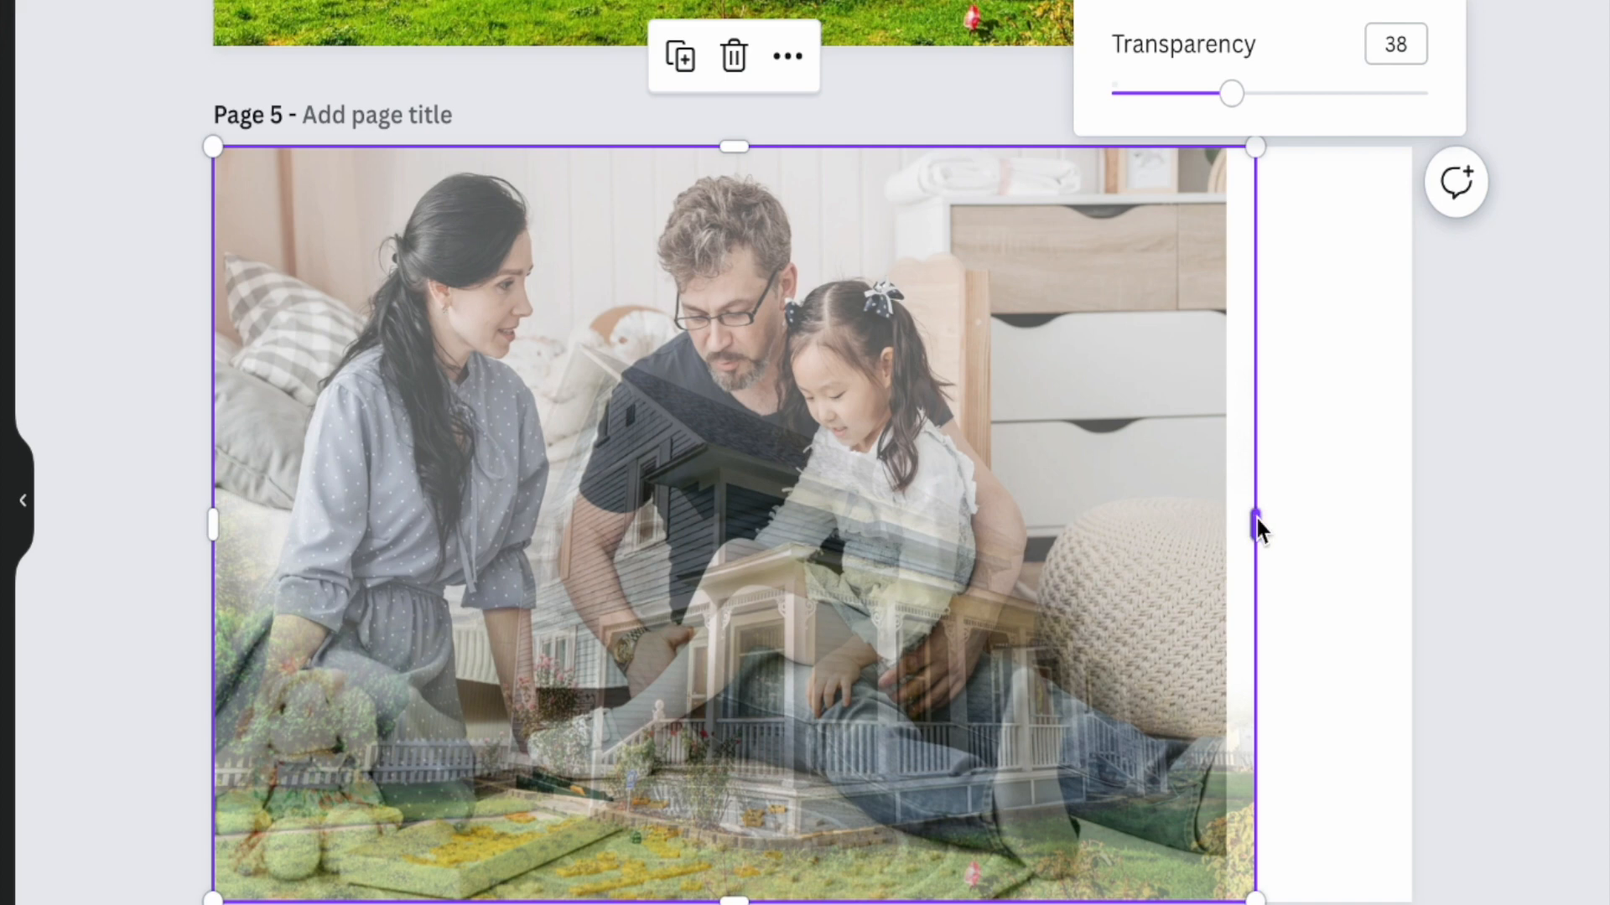
Shift the family photo slightly right, and extend both it and the house image to the full width of page 5
drag(1256, 518, 1096, 520)
click(1152, 447)
mouse_move(1152, 447)
mouse_down()
mouse_move(1182, 446)
mouse_move(1169, 450)
mouse_up()
click(977, 494)
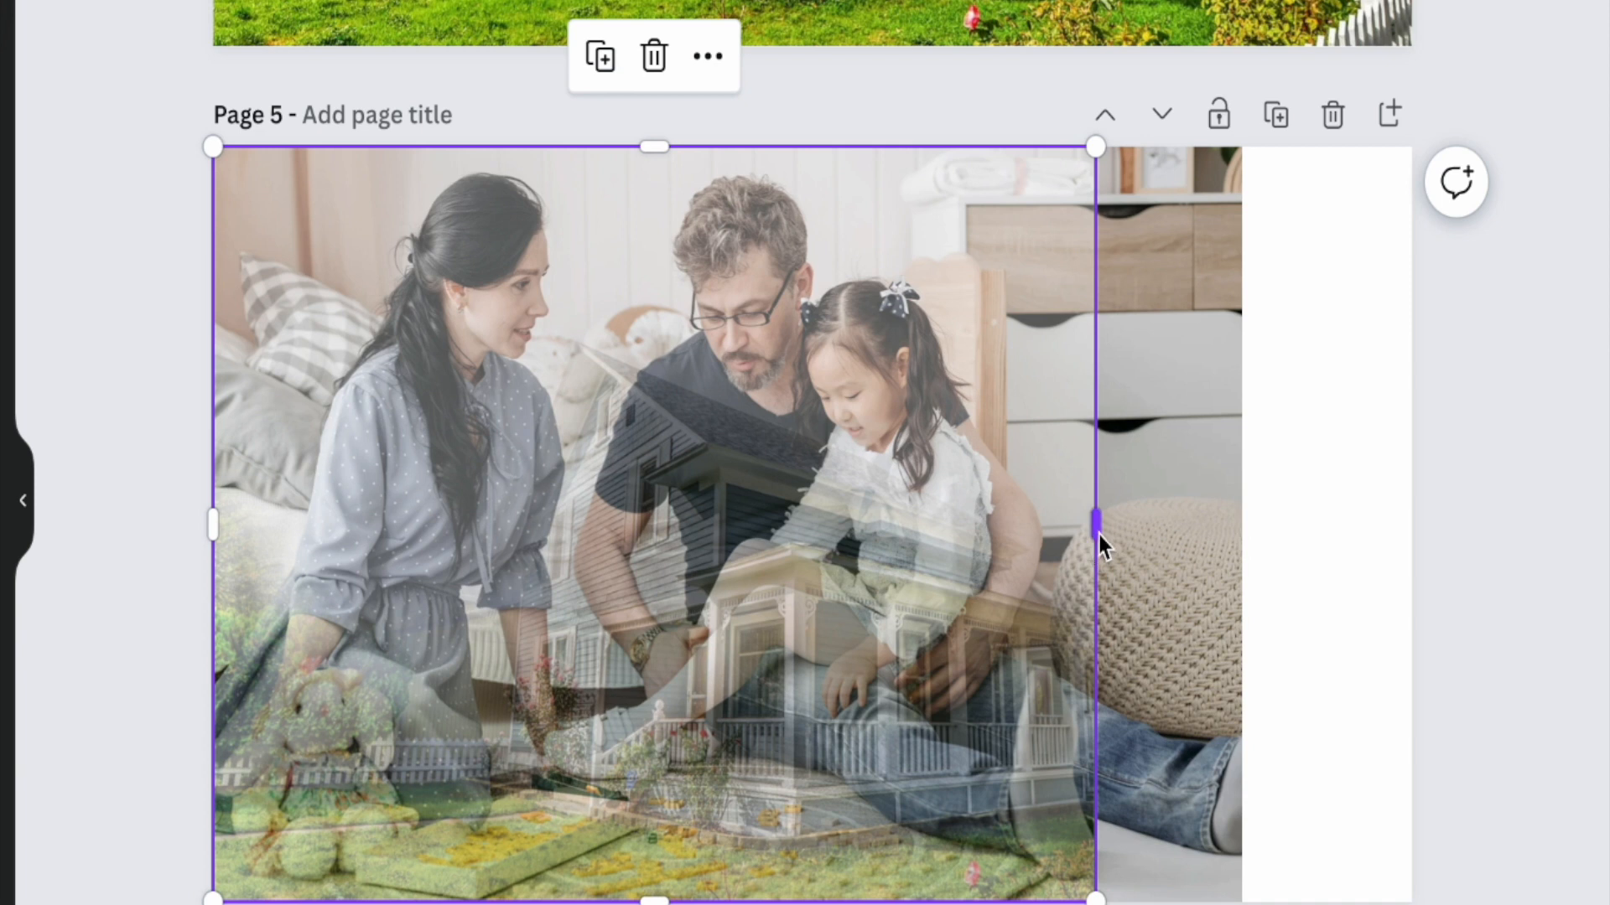
drag(1096, 526, 1412, 519)
click(1235, 552)
click(1182, 543)
drag(1214, 535, 1411, 516)
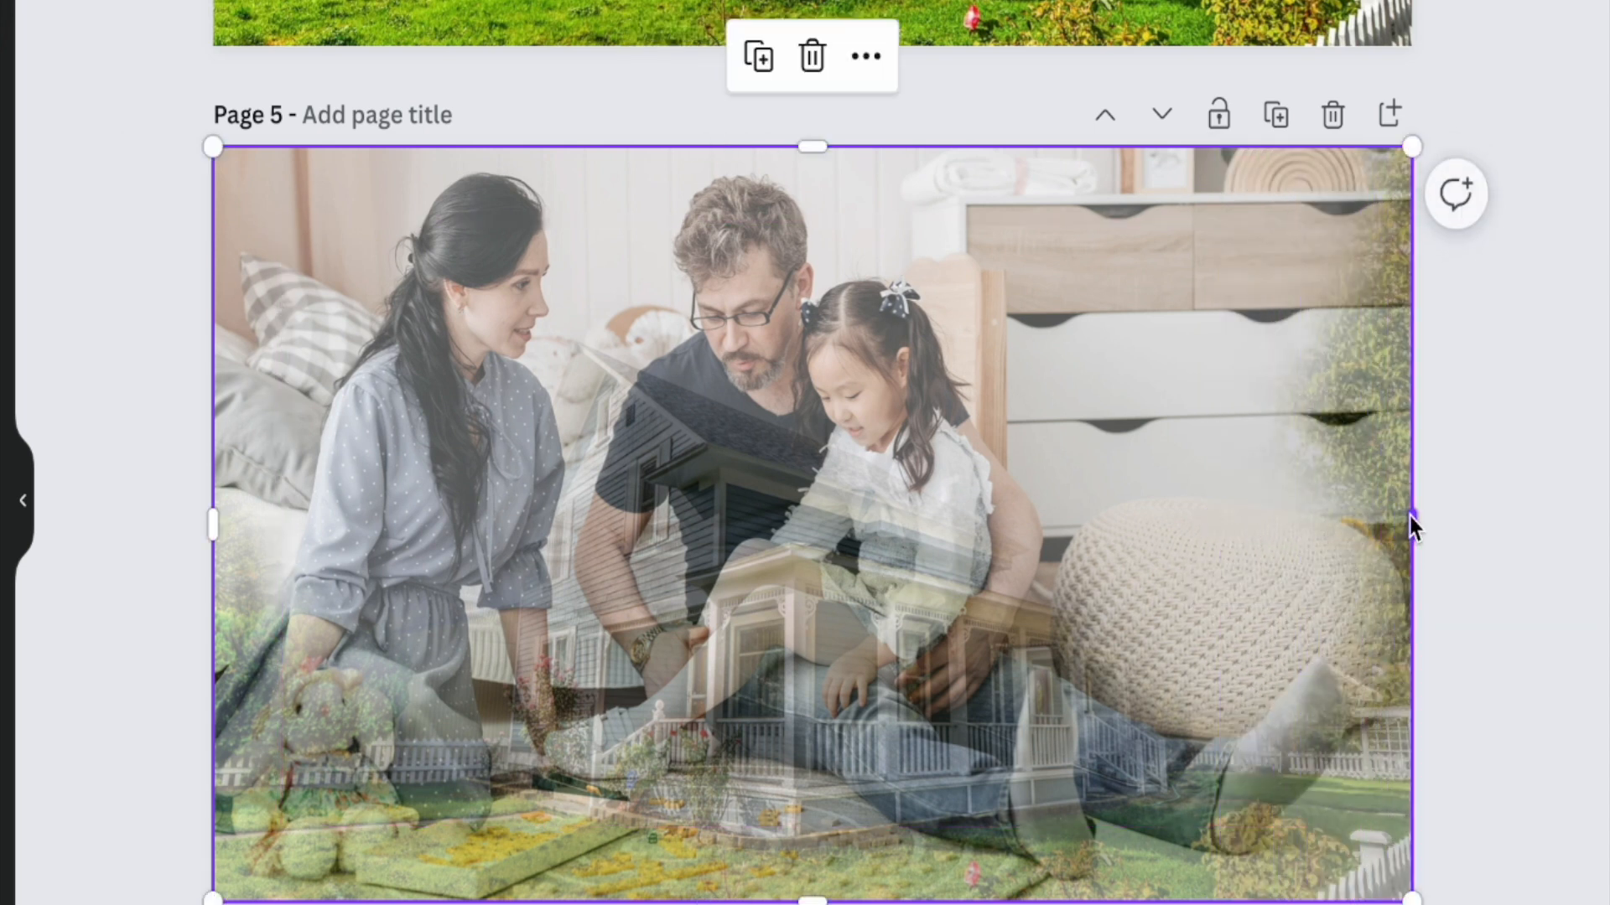
Set the house image's transparency to 80
click(1440, 1)
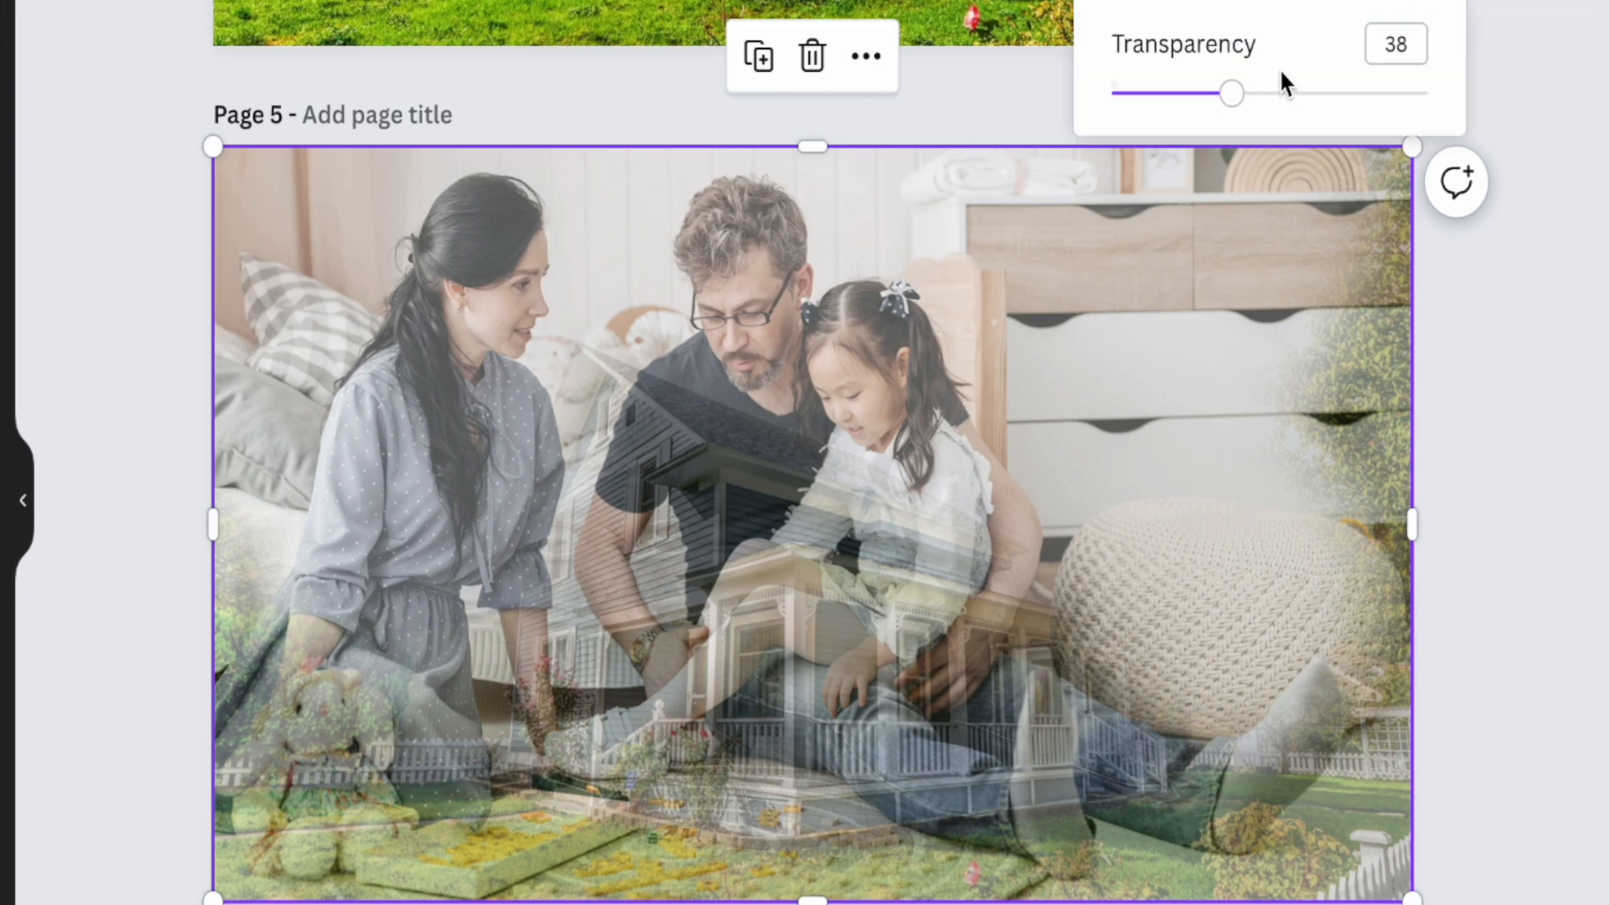
drag(1232, 93, 1365, 102)
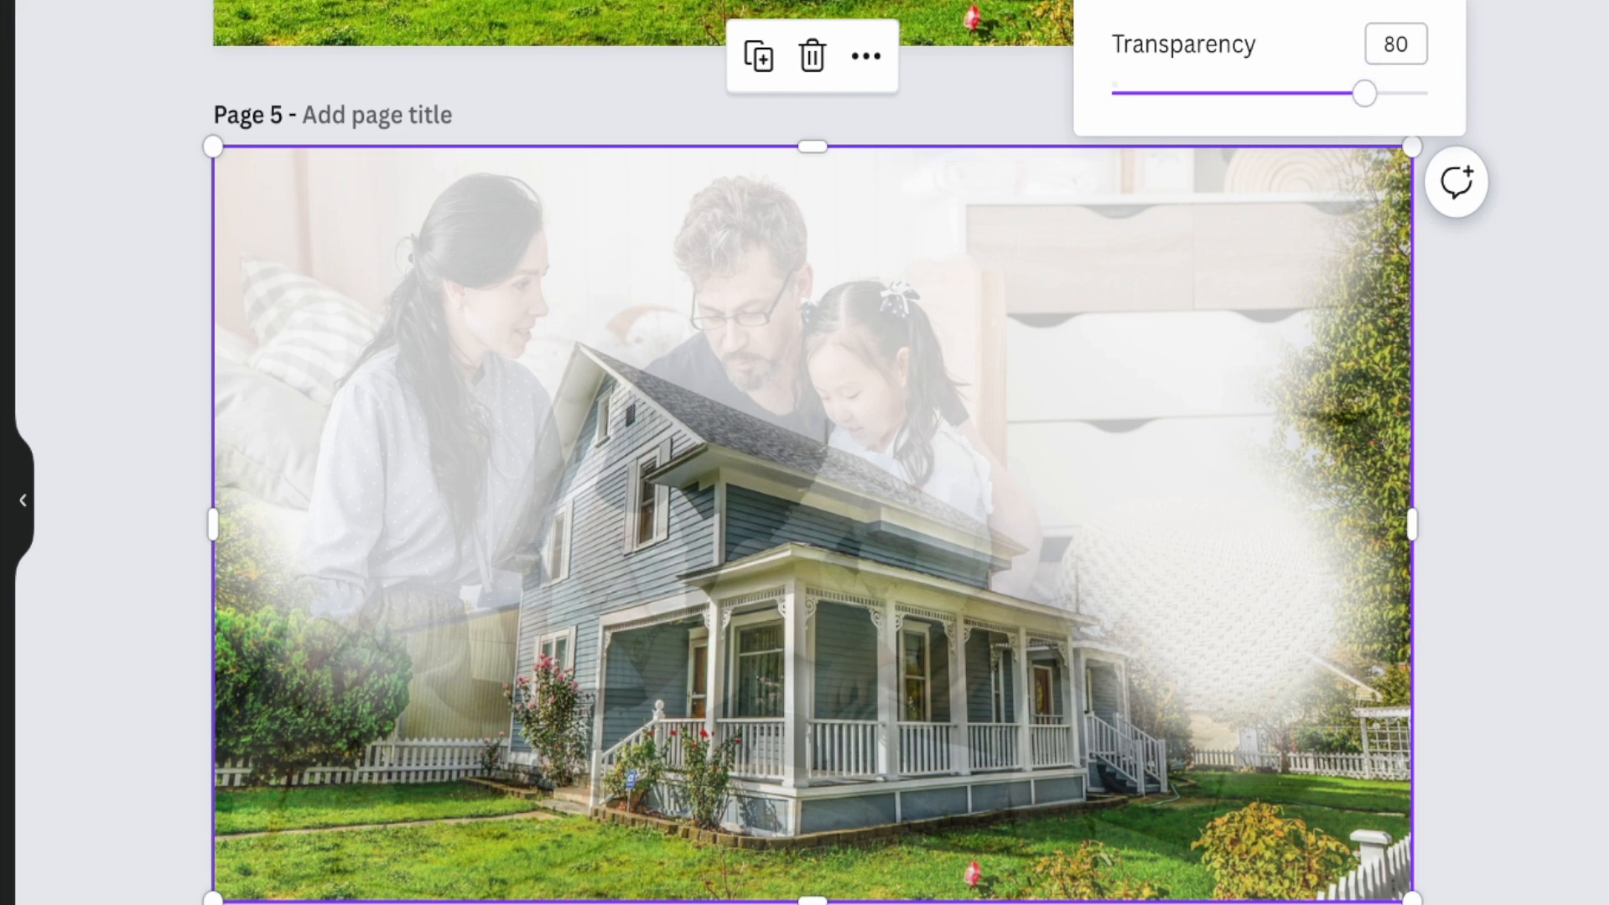
Download only page 5 of the design as a PNG file
click(1509, 2)
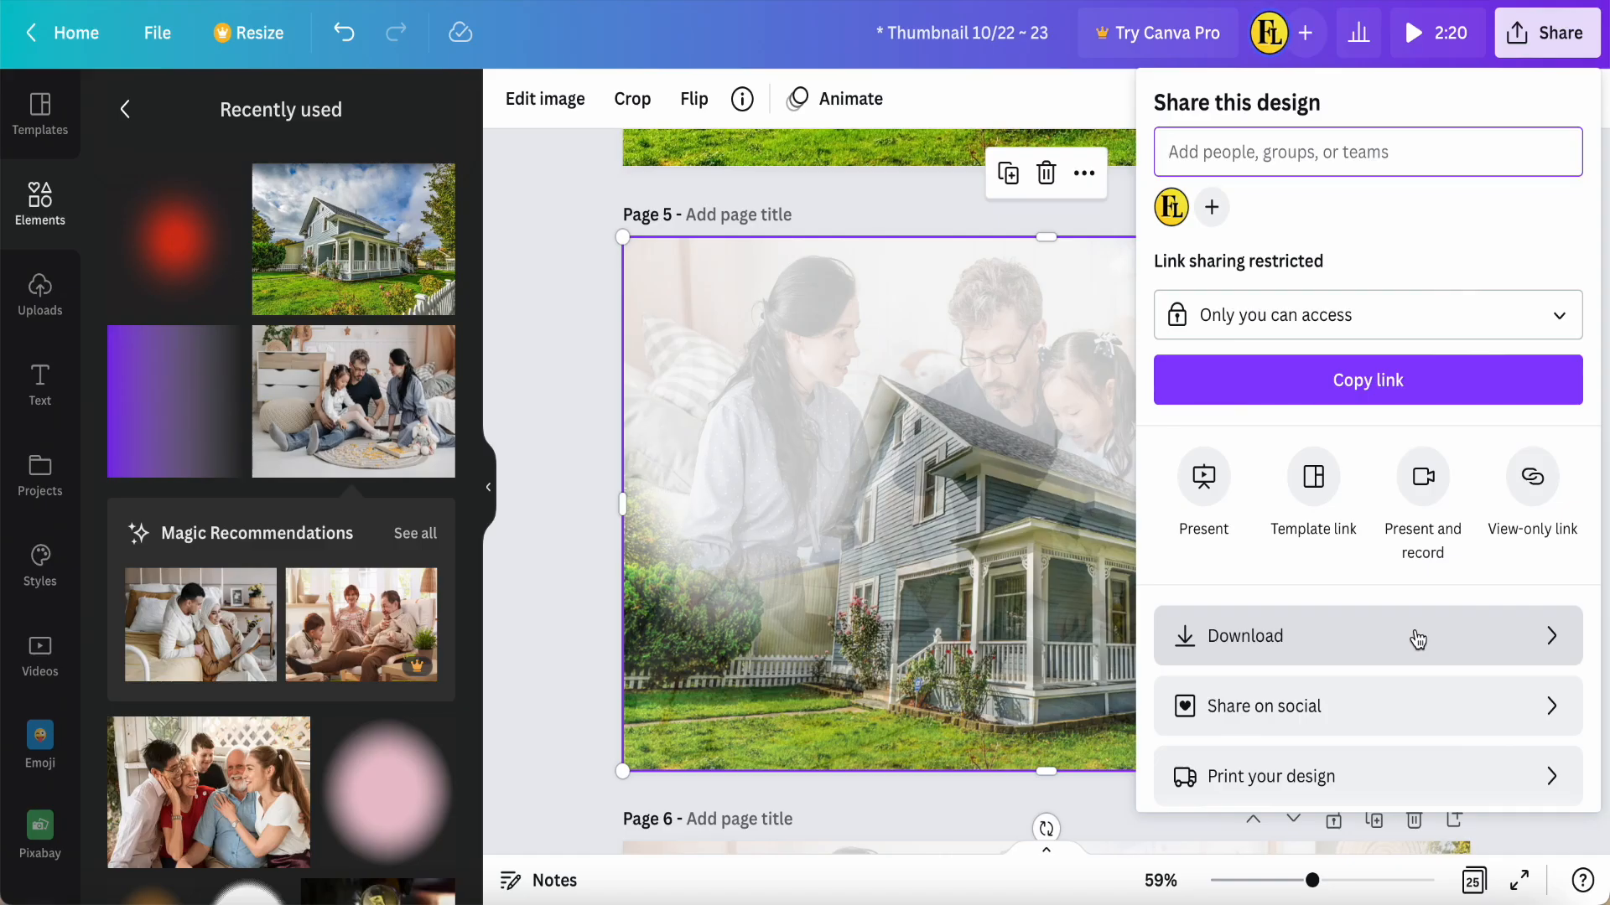
click(1417, 639)
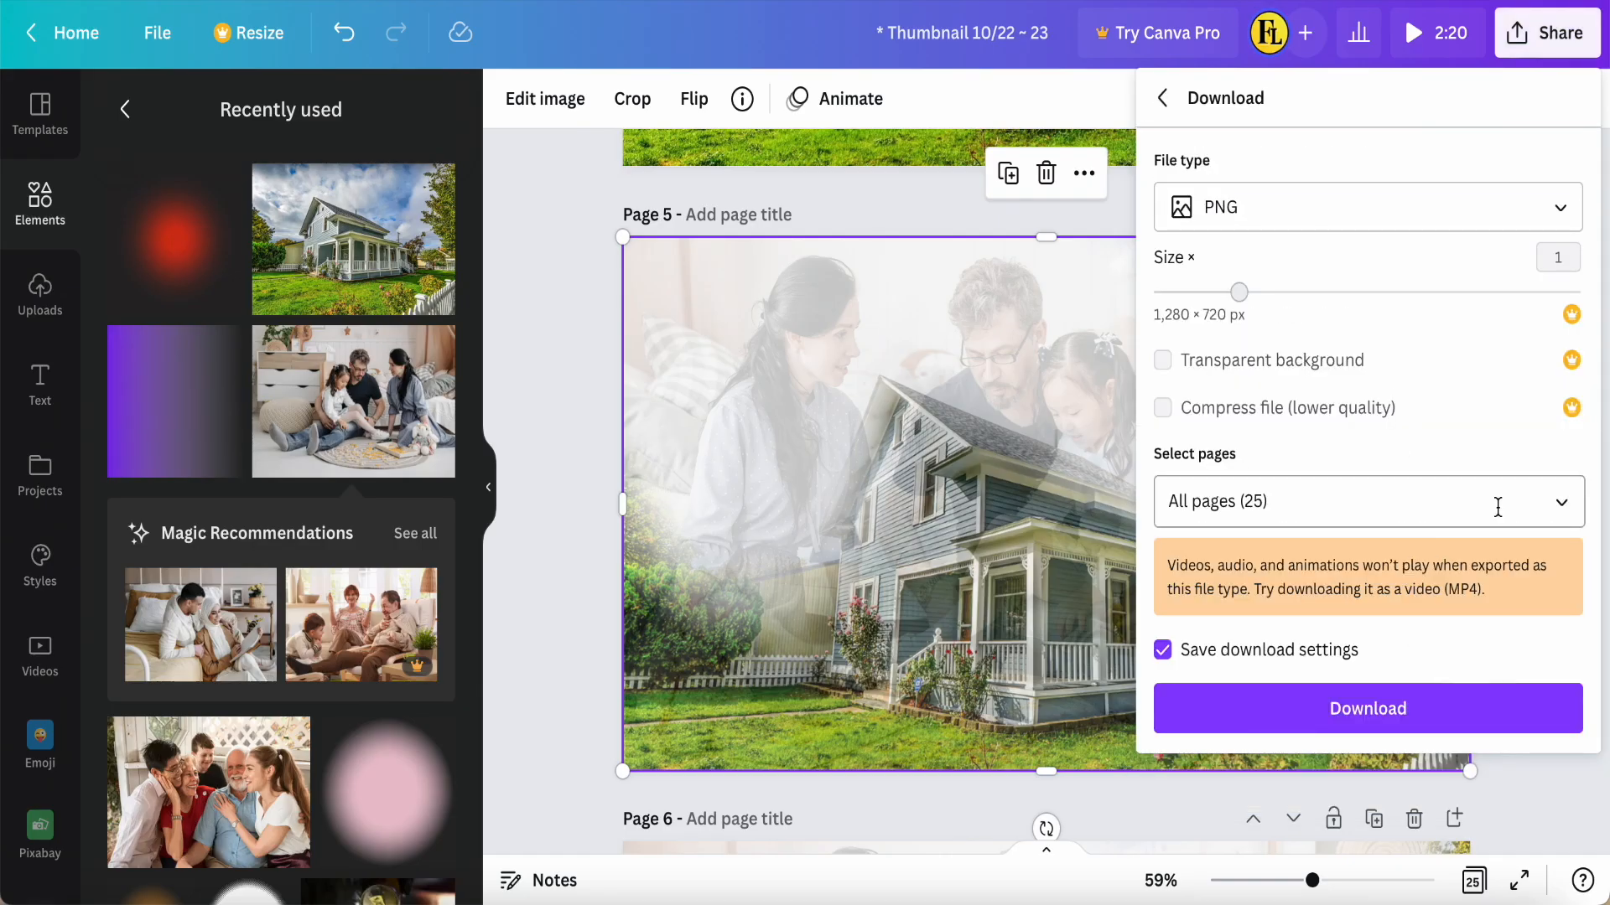
click(1561, 506)
click(1207, 97)
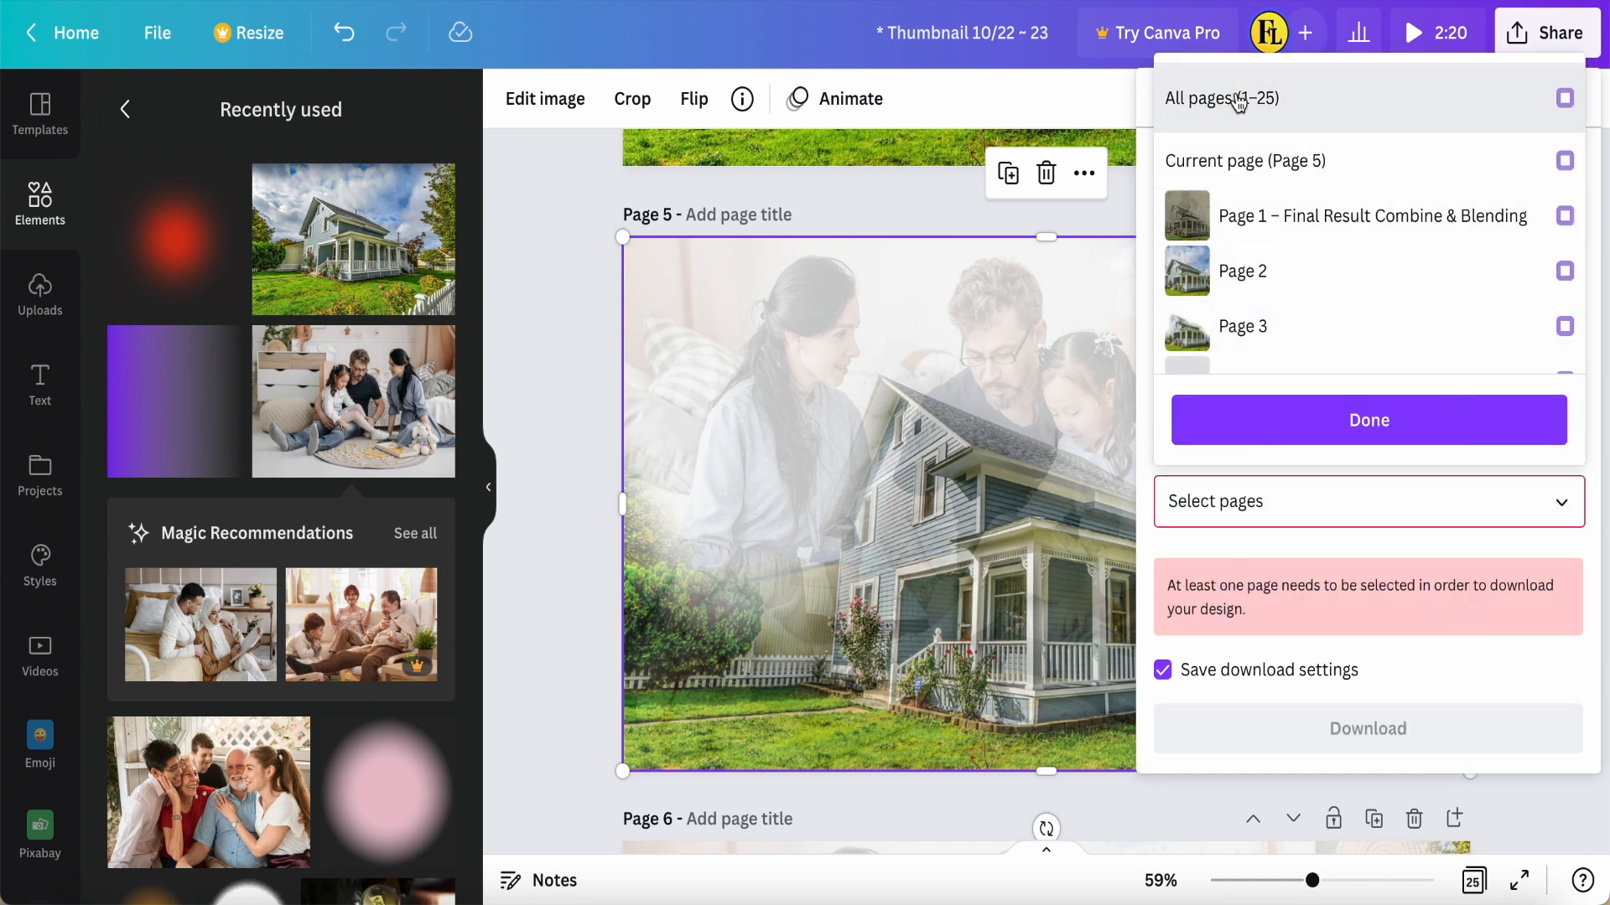
scroll(1227, 268, down, 3)
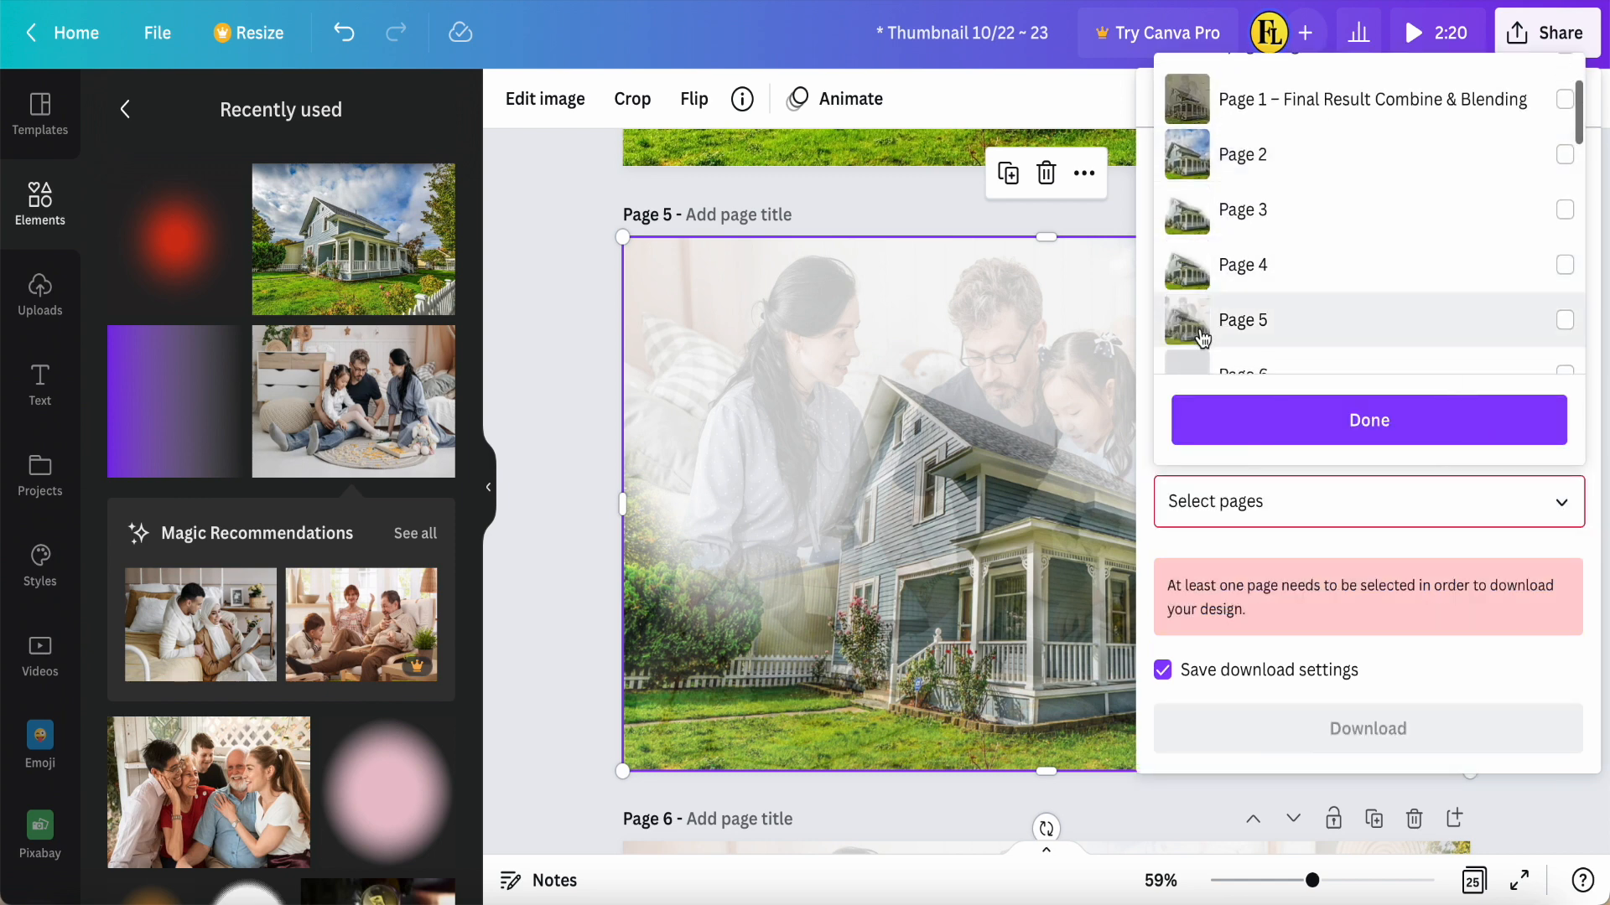
click(1272, 325)
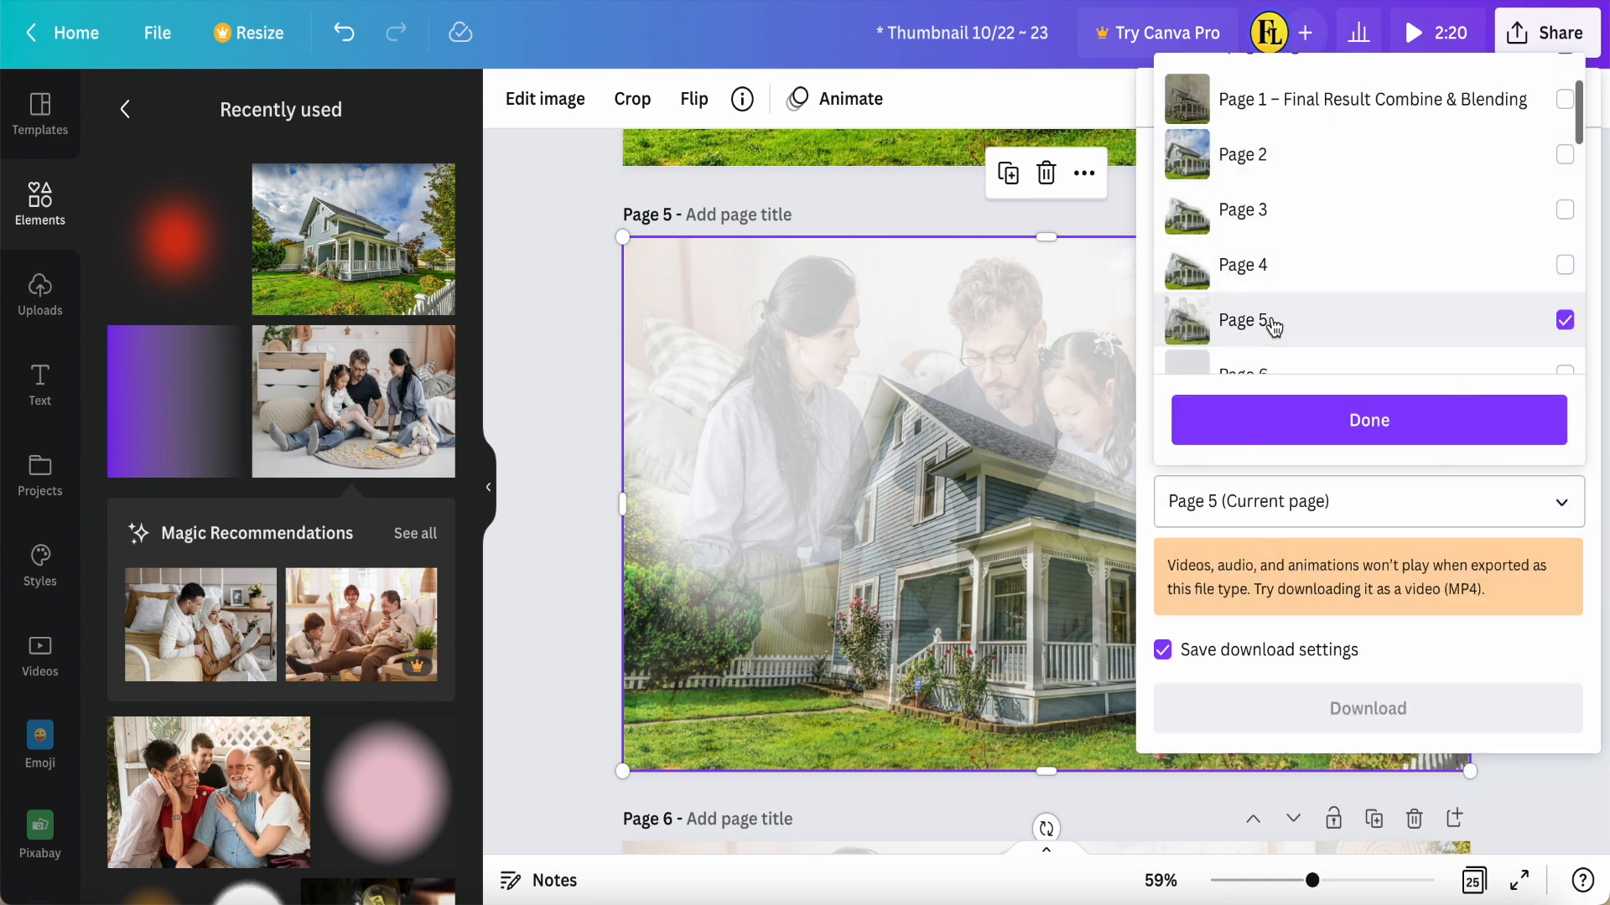
click(1376, 429)
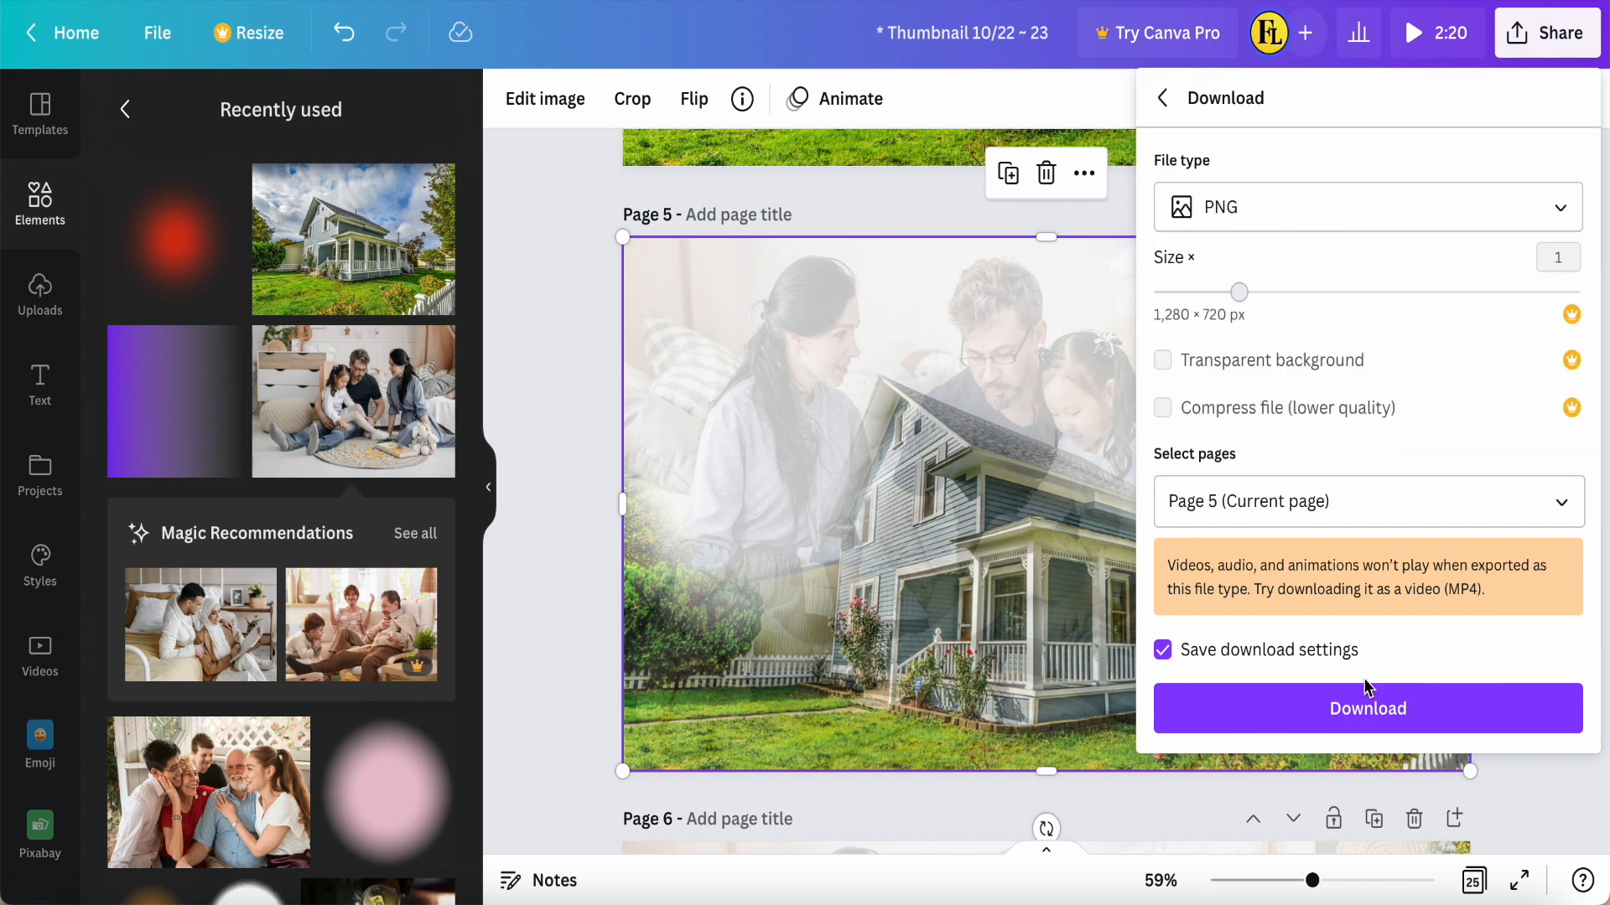
click(1366, 711)
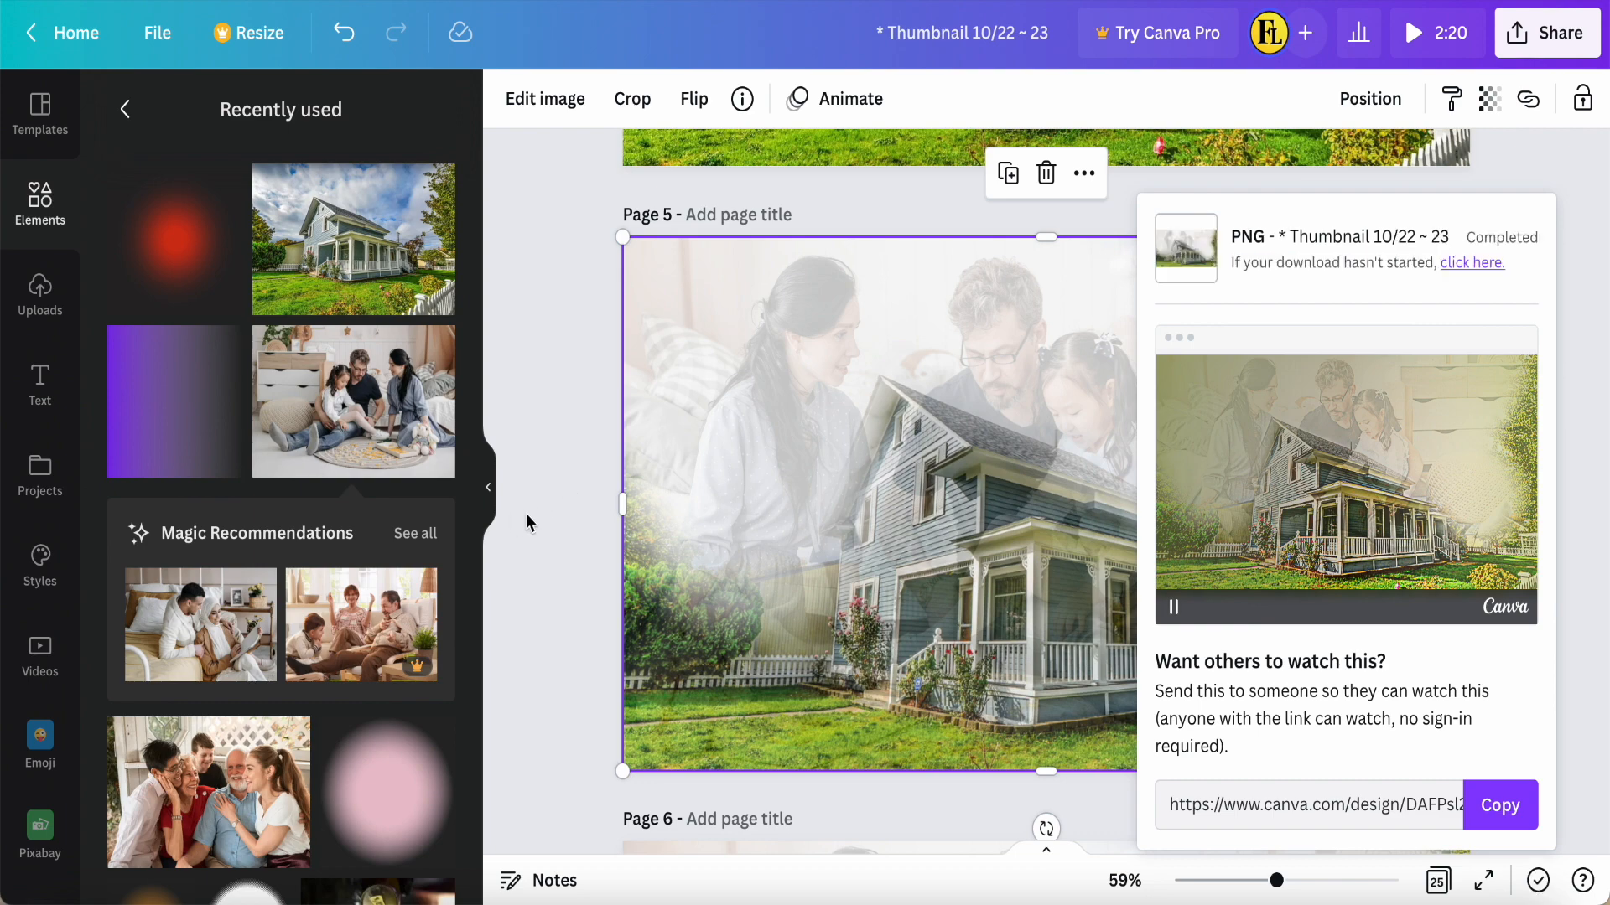
Delete the family photo from page 5 and check the downloaded PNG of the blended picture
key(Delete)
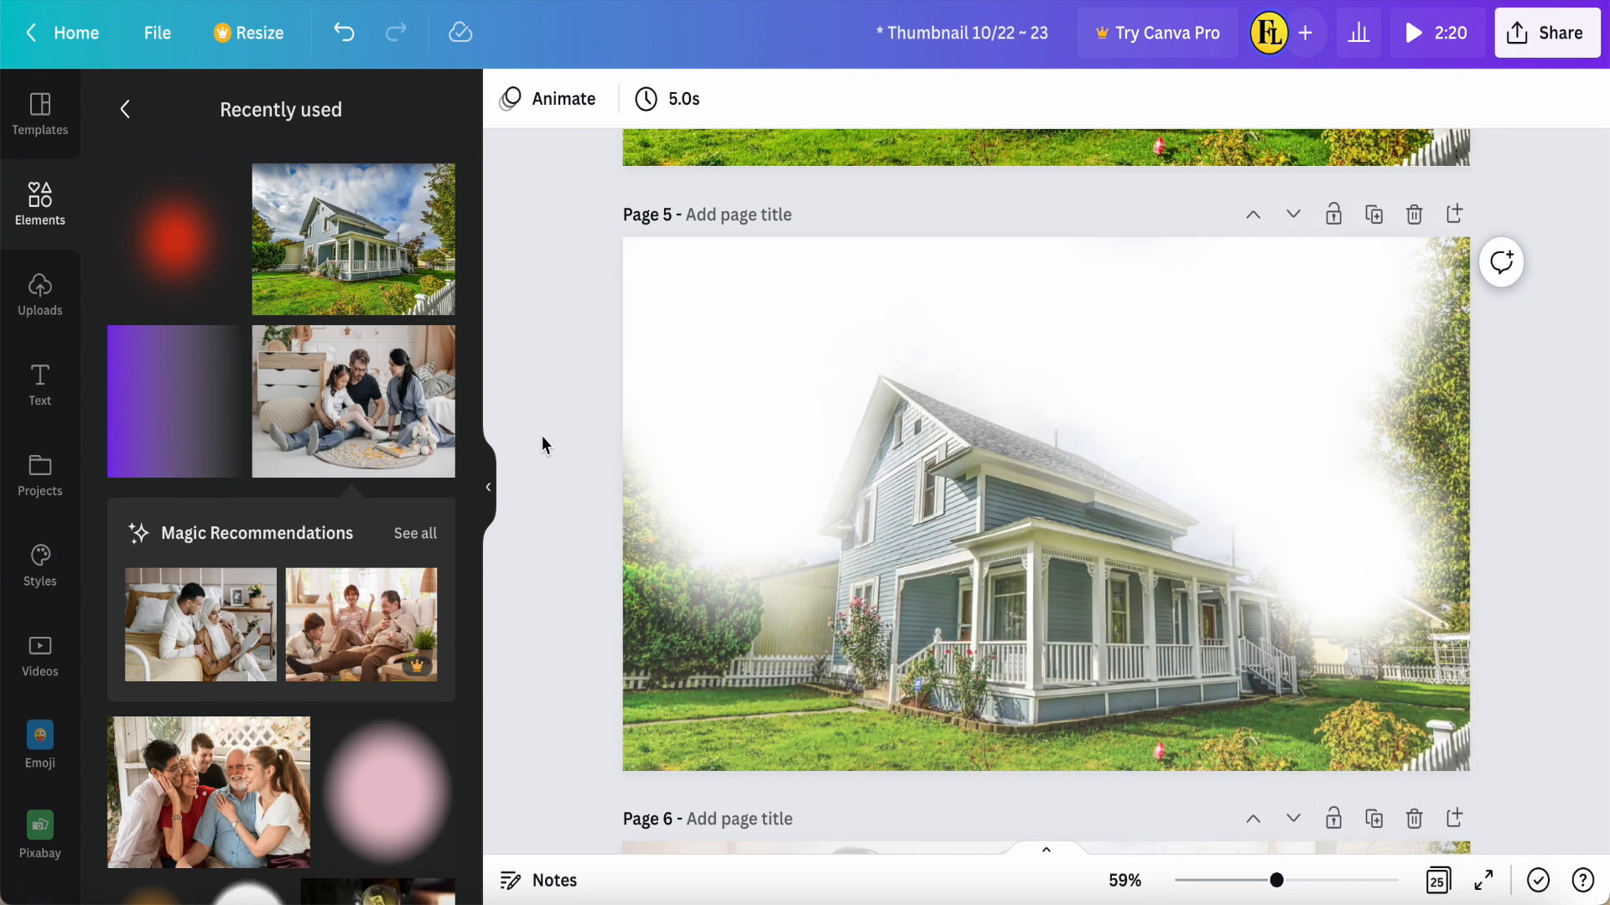
key(super+Tab)
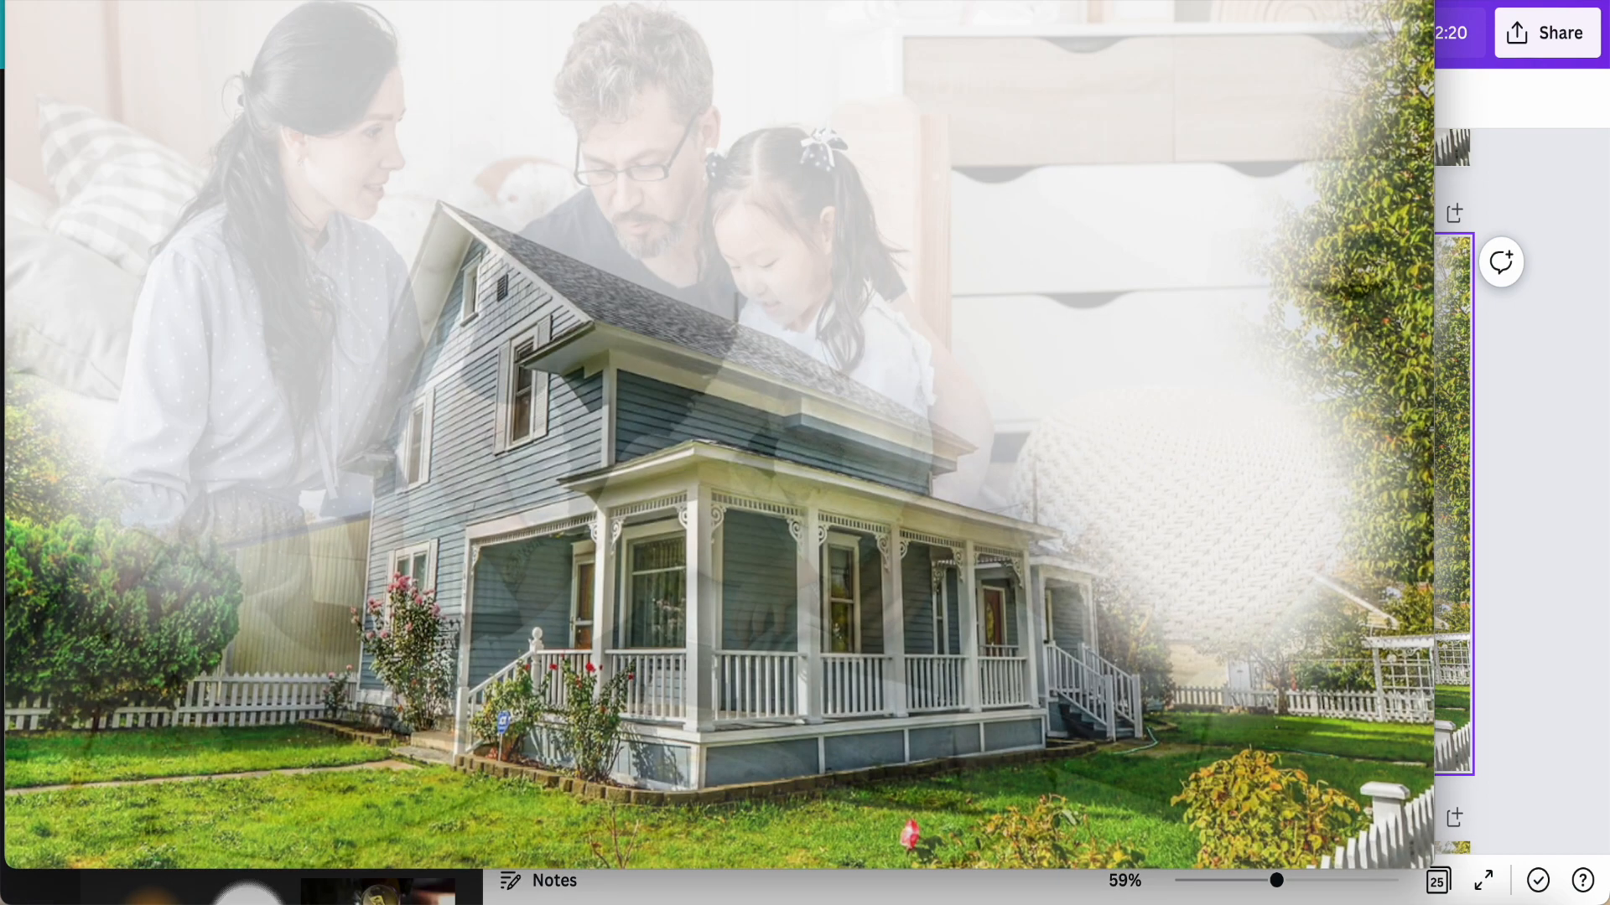
key(super+Tab)
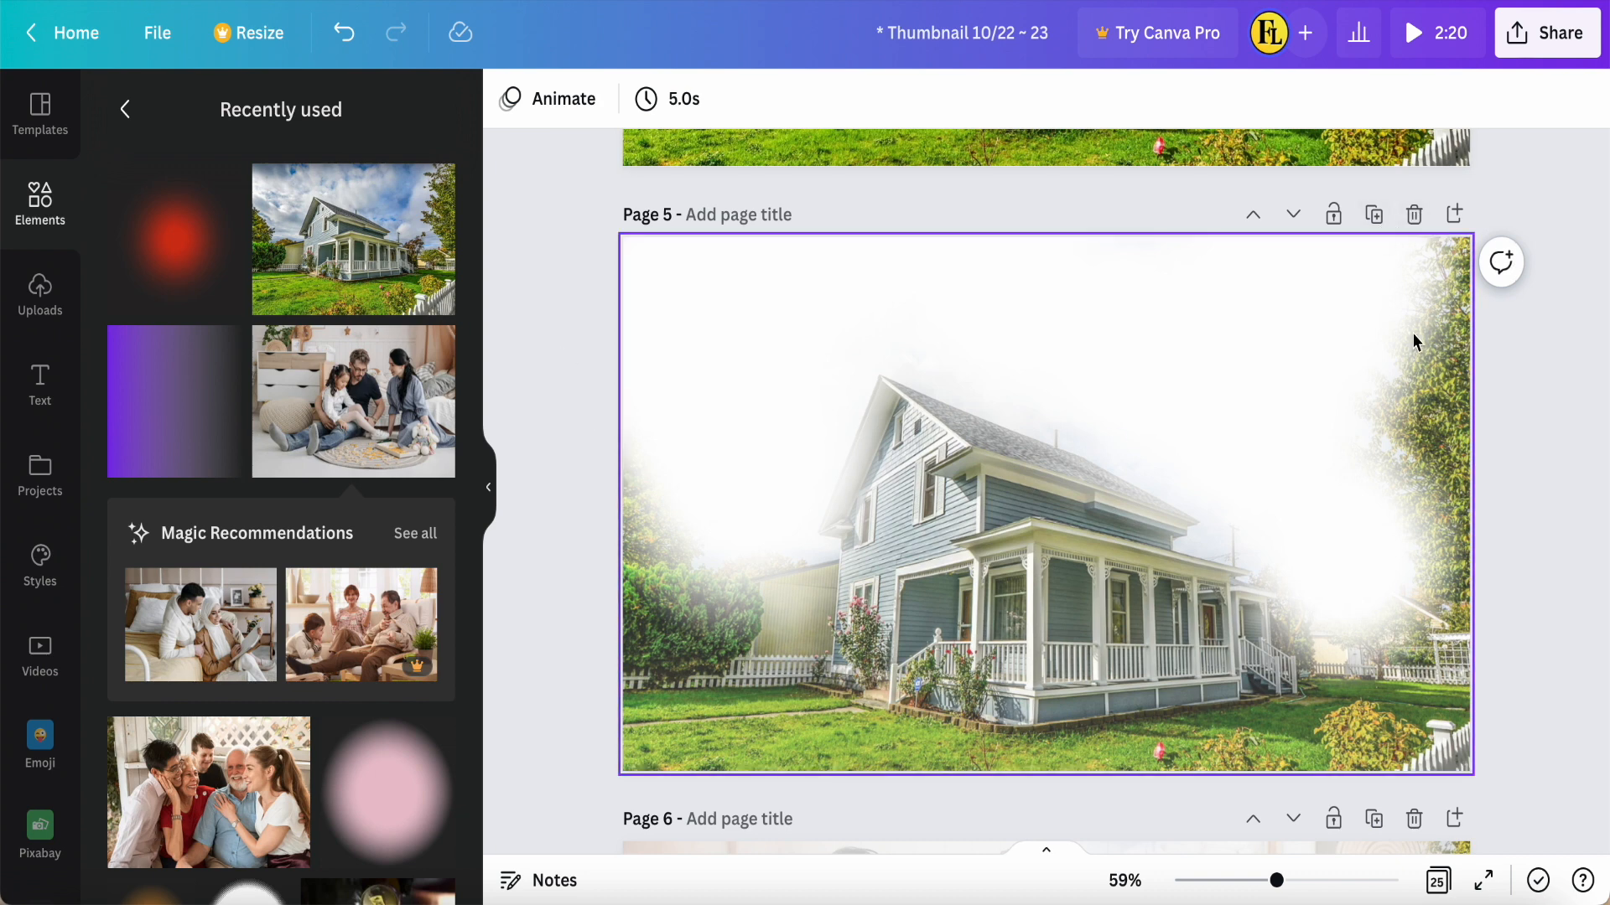
Add a blank page after page 5 and upload Thumbnail 1022 ~ 23-9.png from the Downloads folder
click(1455, 214)
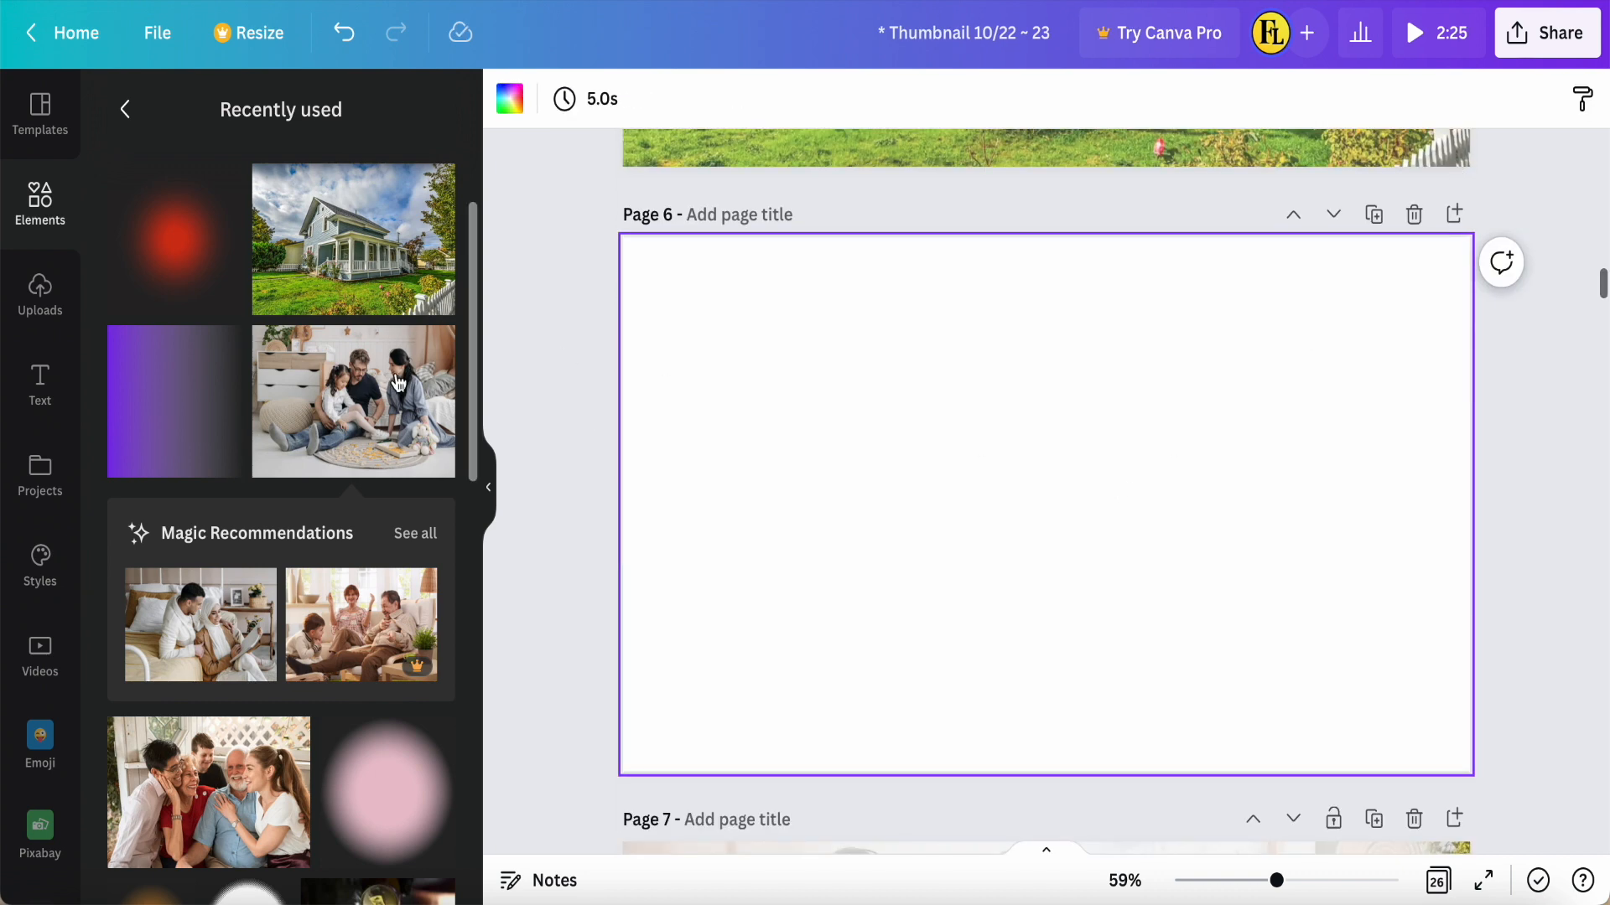
click(37, 292)
click(272, 174)
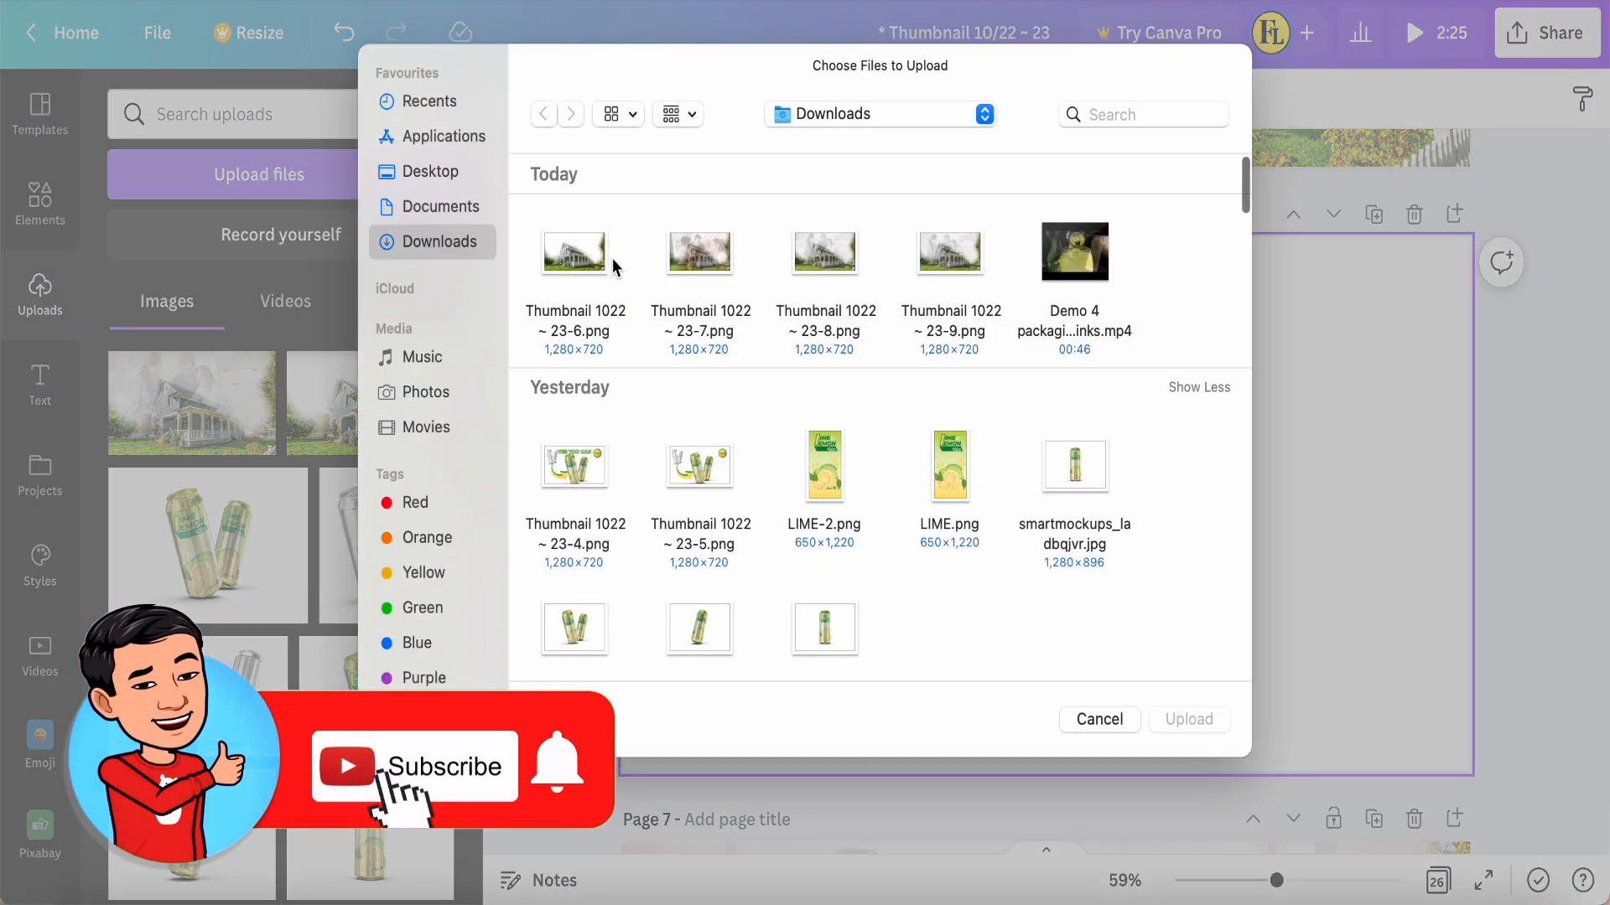
click(945, 262)
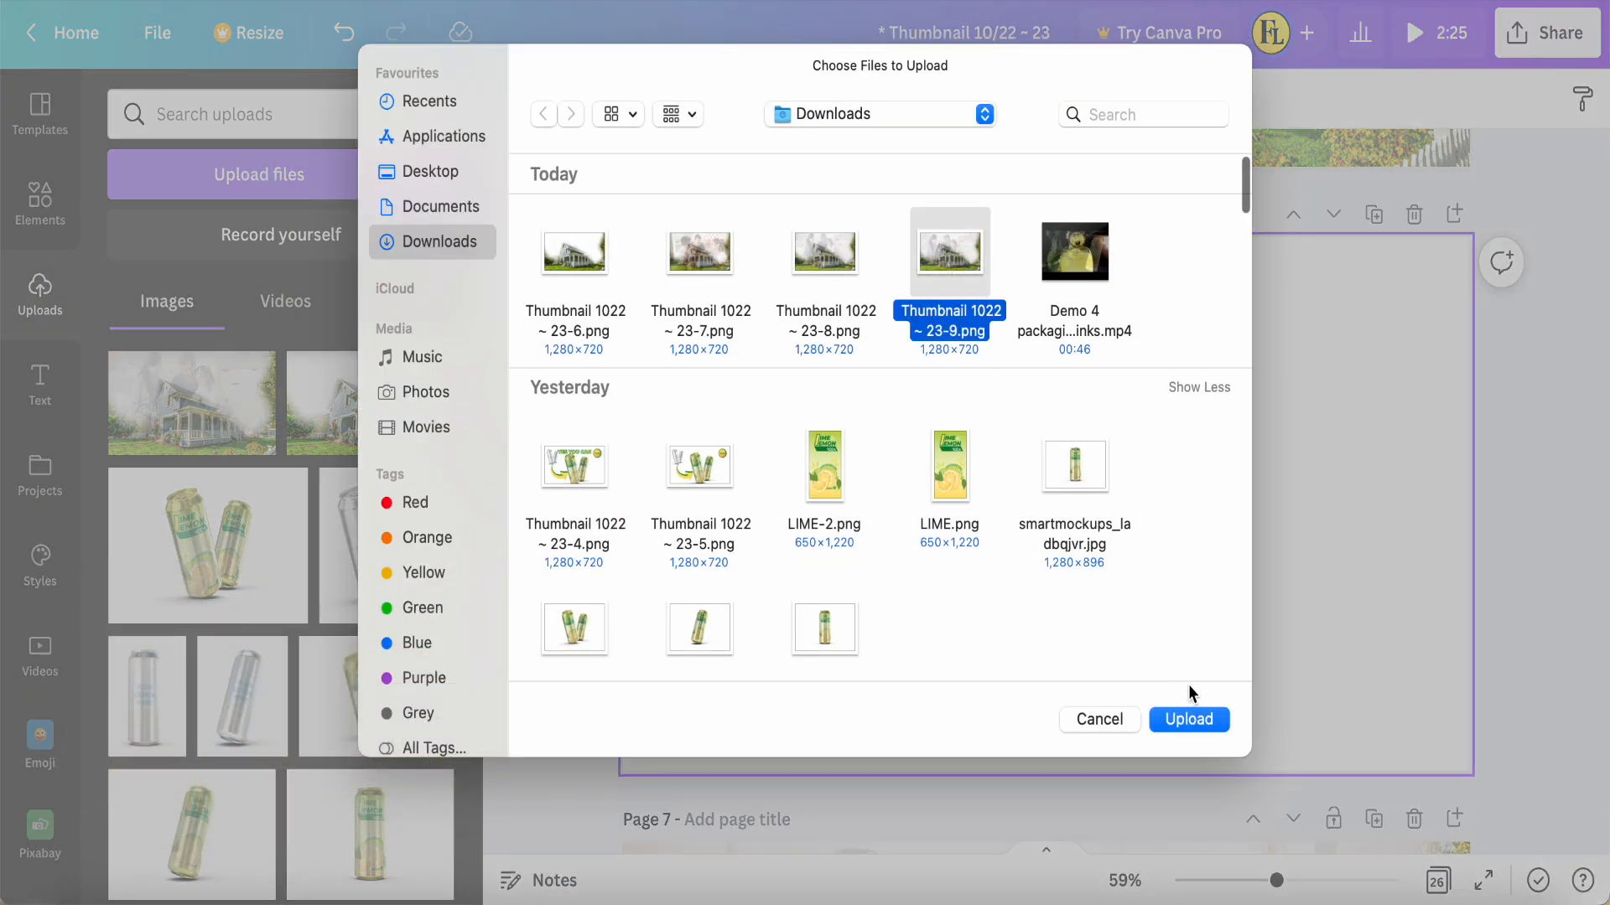
click(1187, 721)
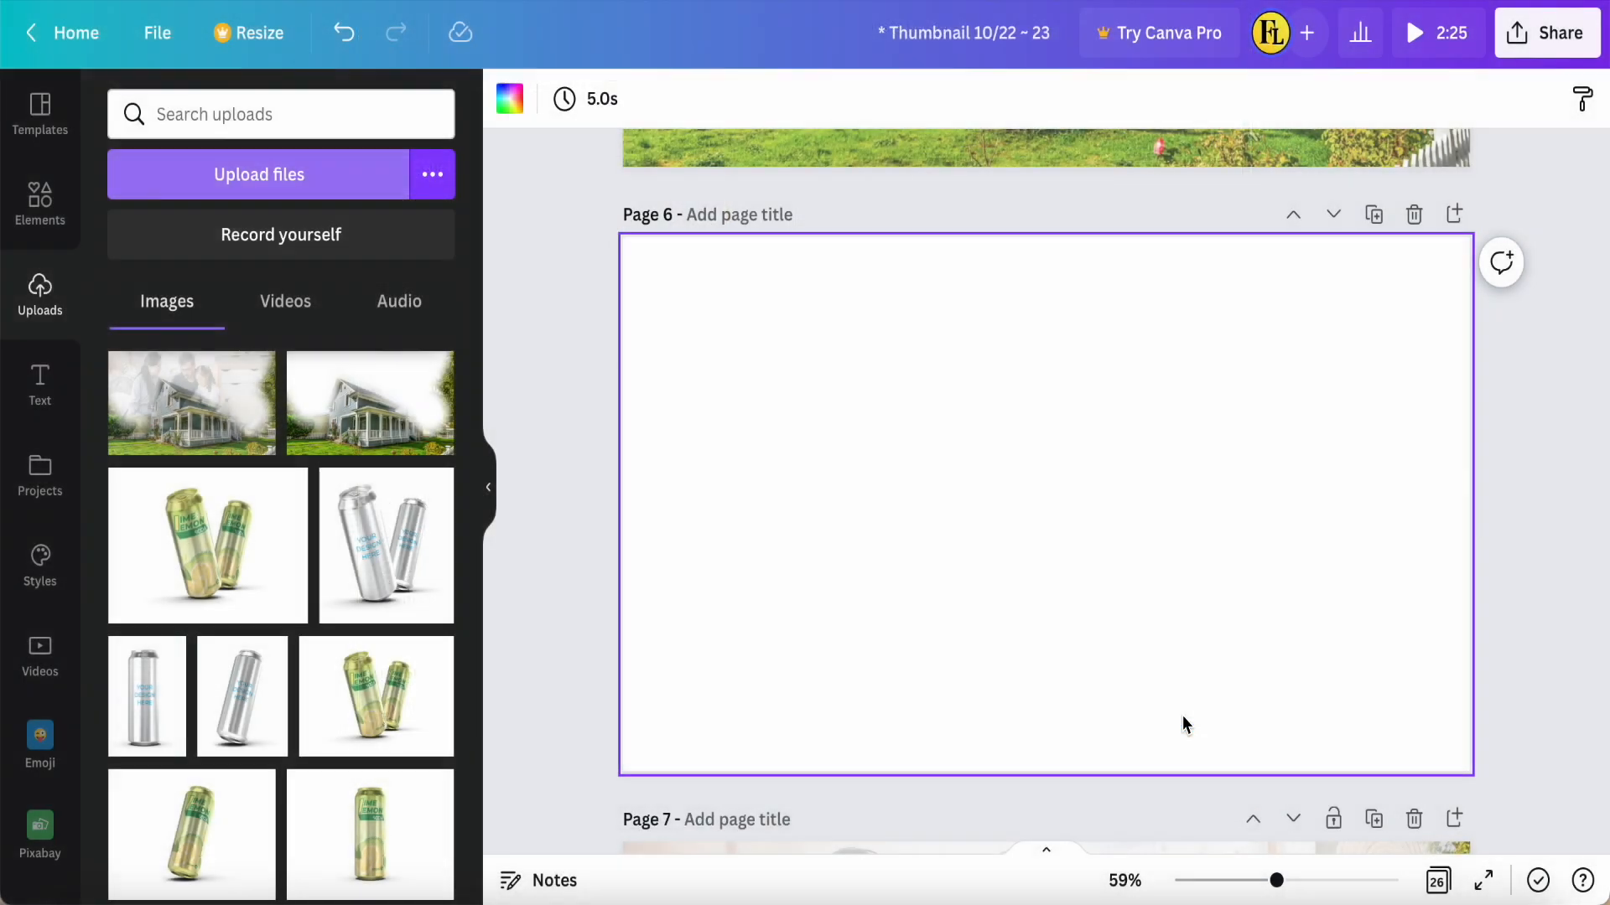
Place the uploaded blended house and family image on page 6 and set it as the page background
click(176, 417)
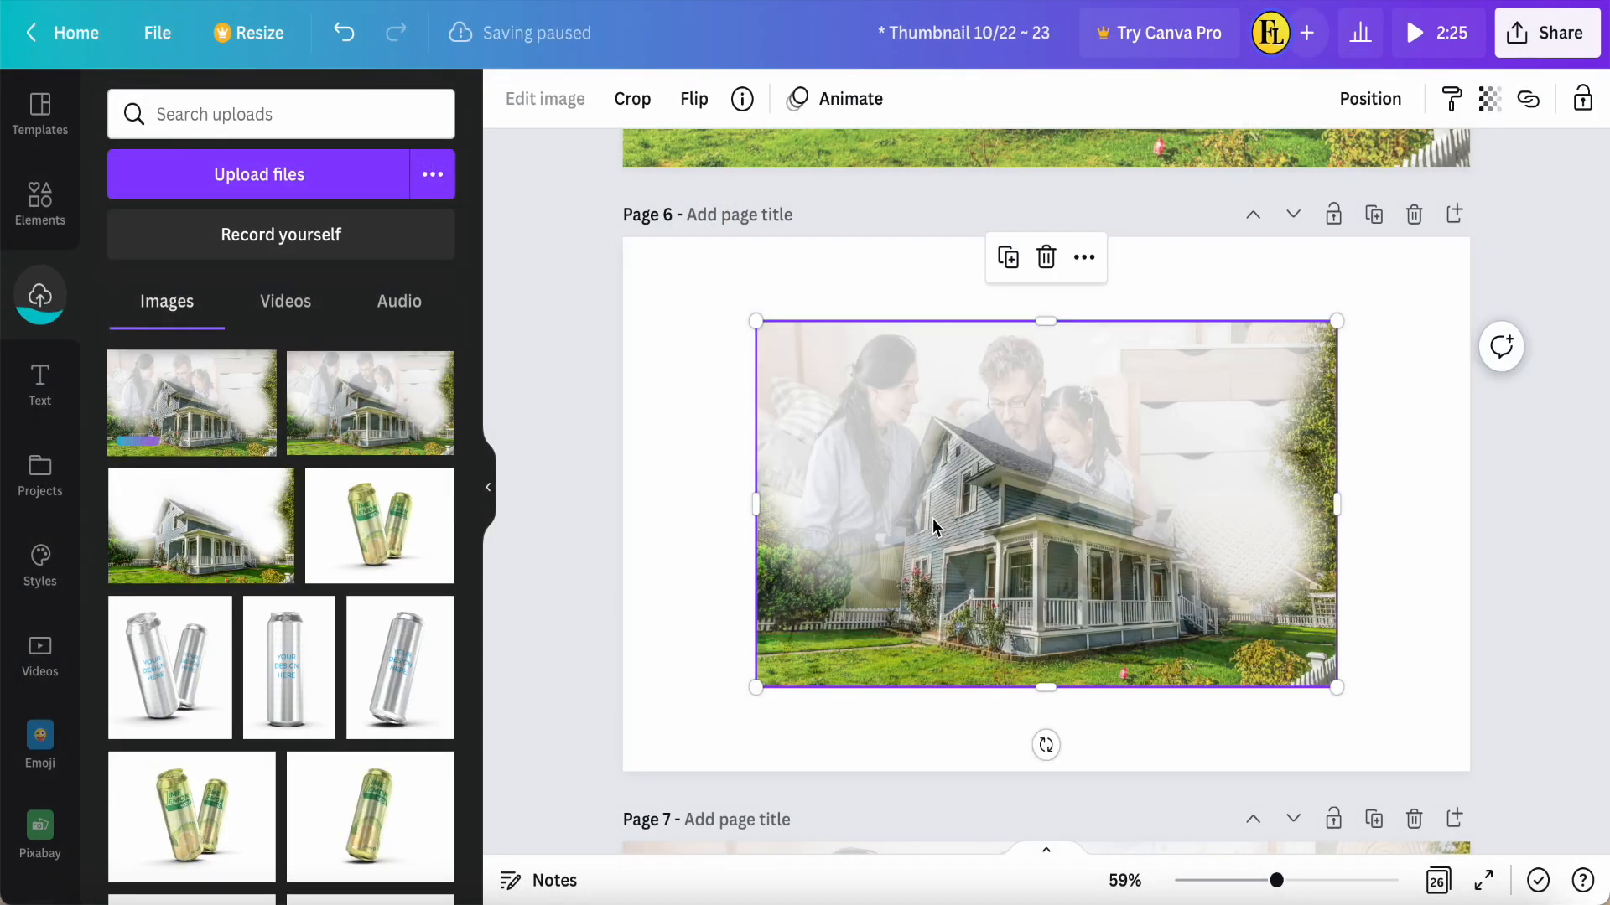
right_click(969, 503)
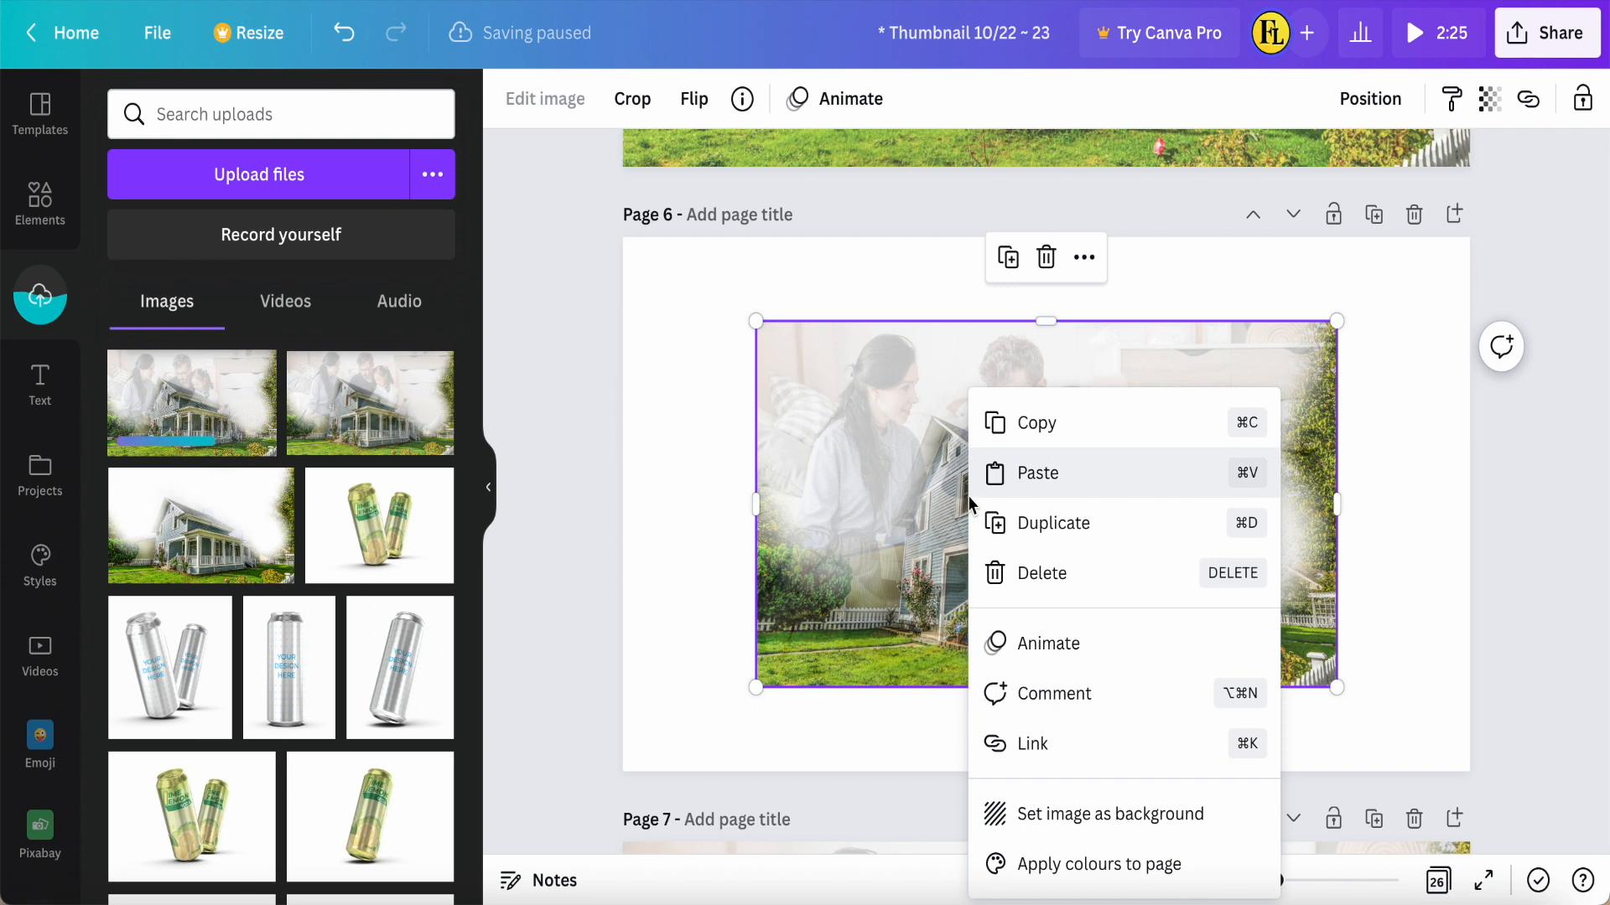
click(1088, 814)
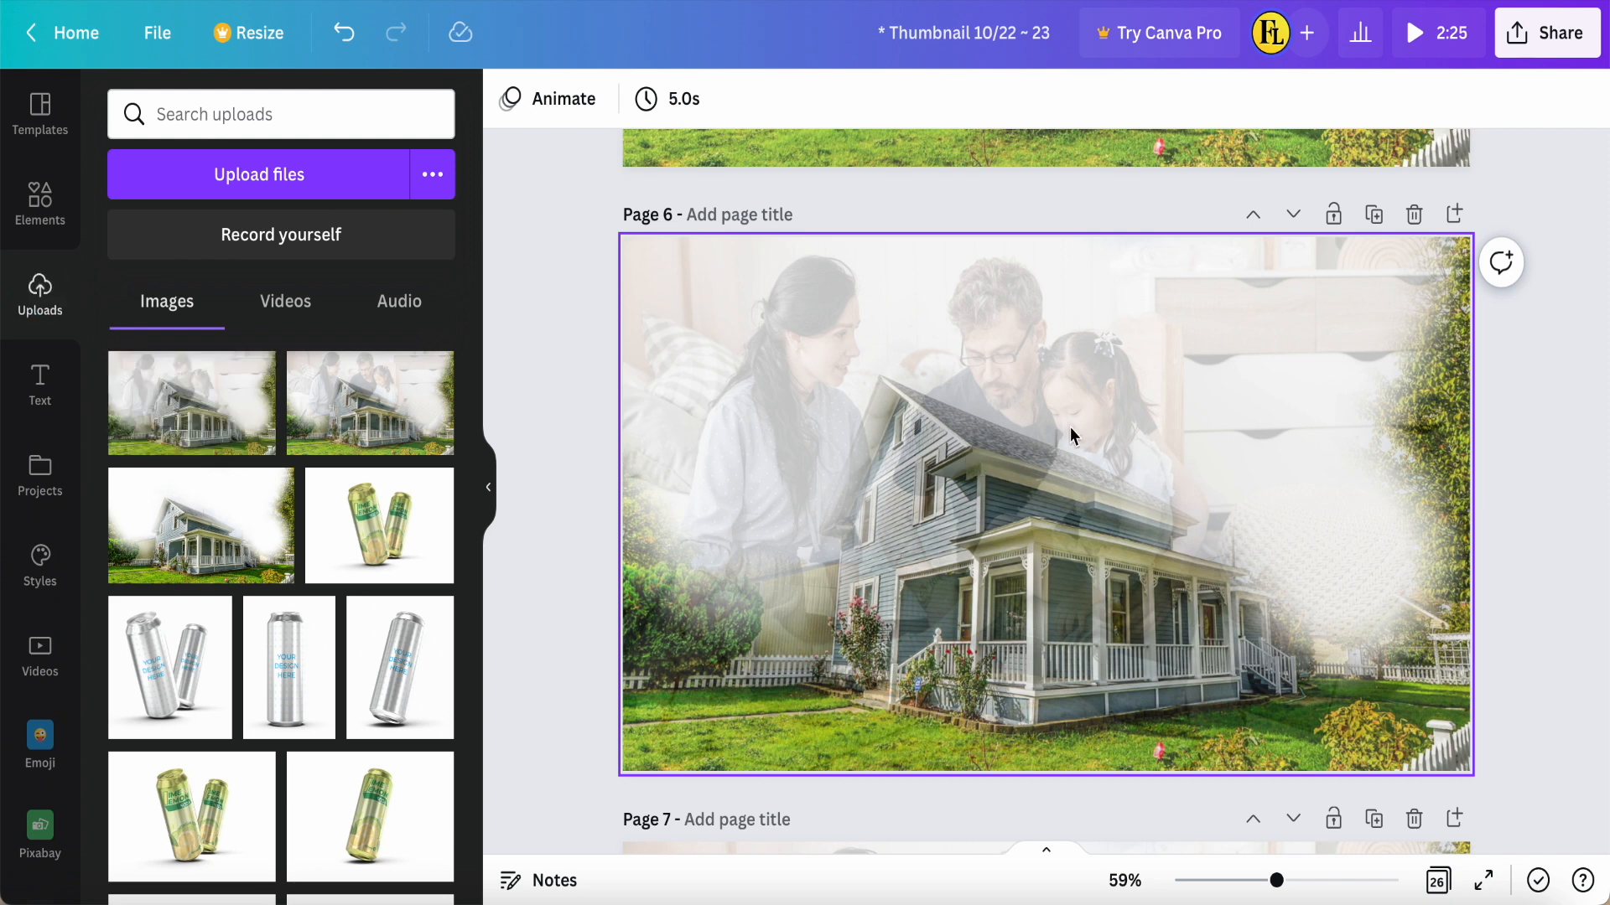
double_click(685, 314)
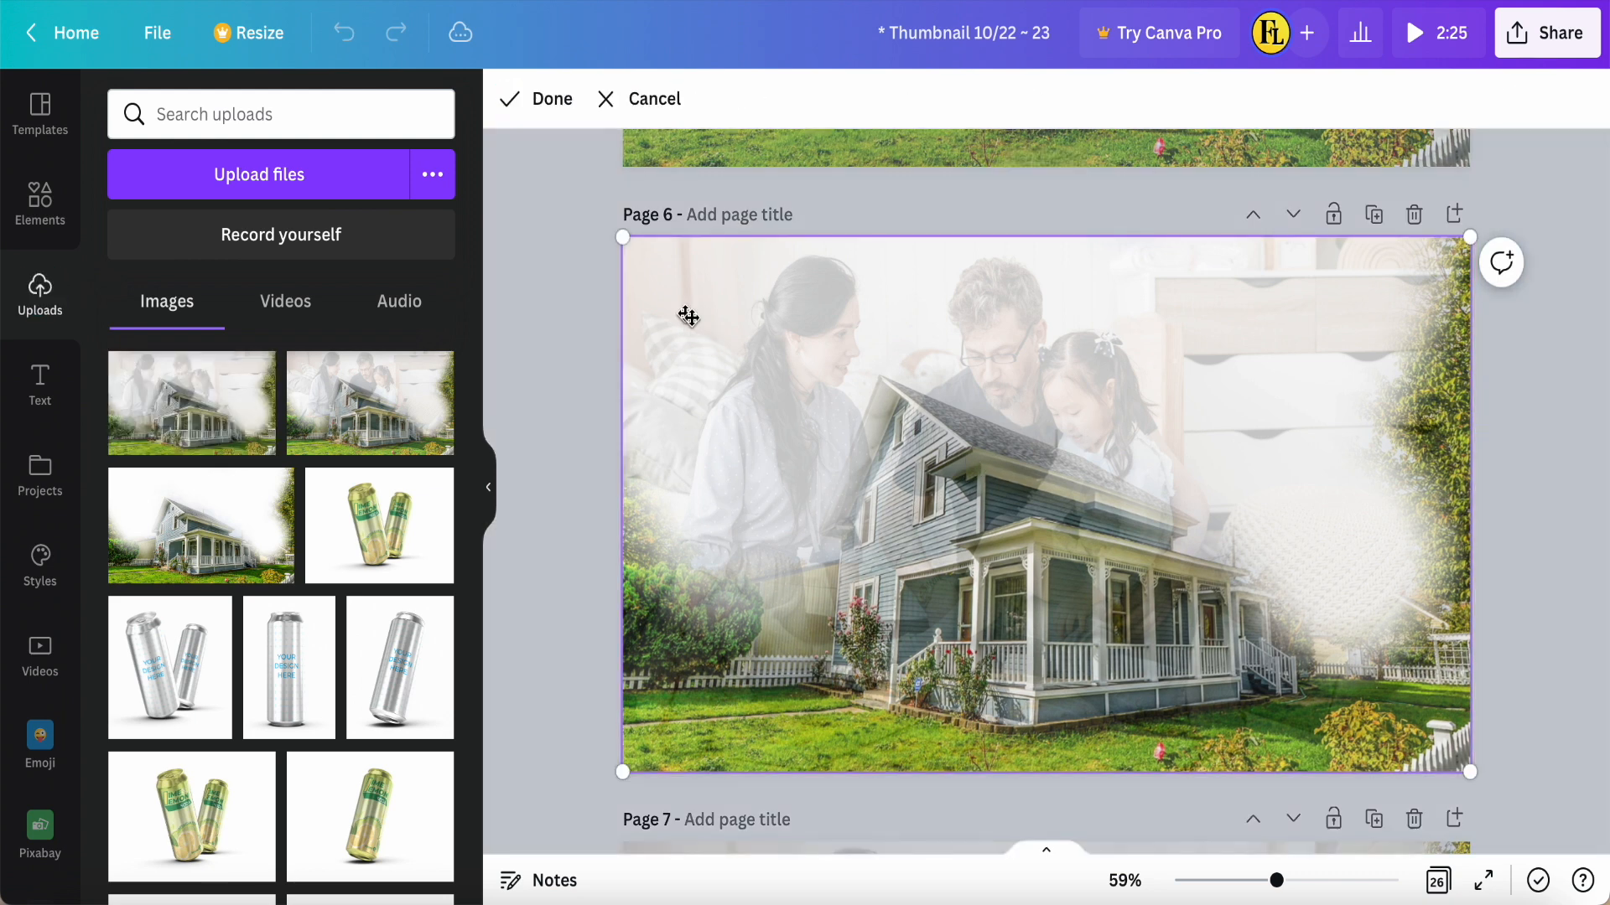
click(587, 352)
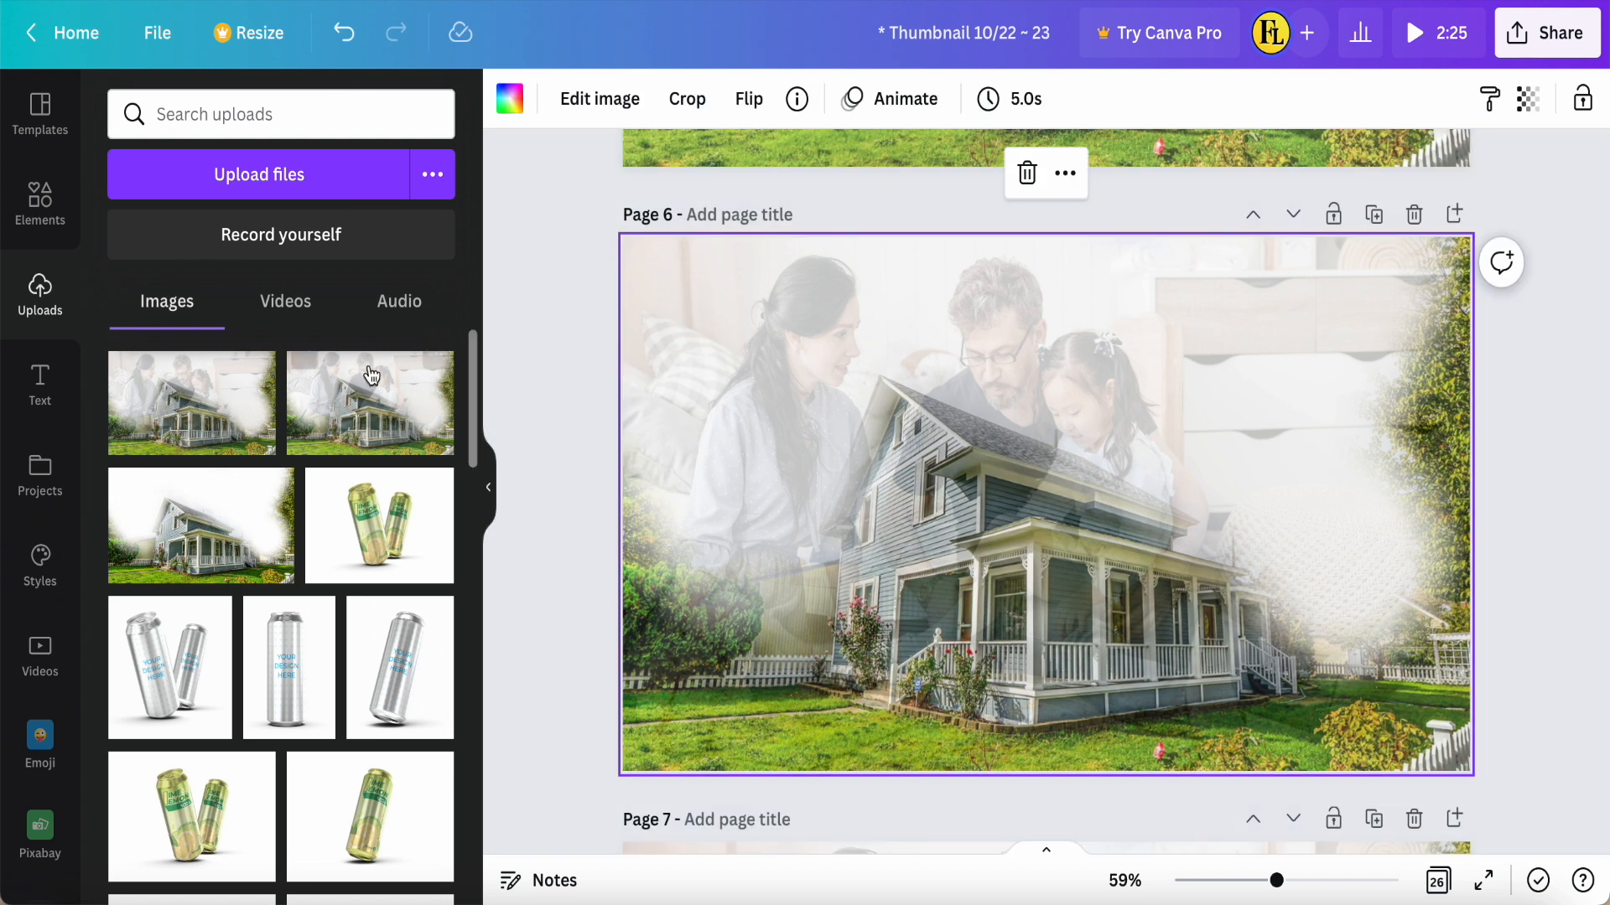
Adjust the page 6 background image to brightness -15, contrast 15, saturation 100 and blur -15
click(587, 99)
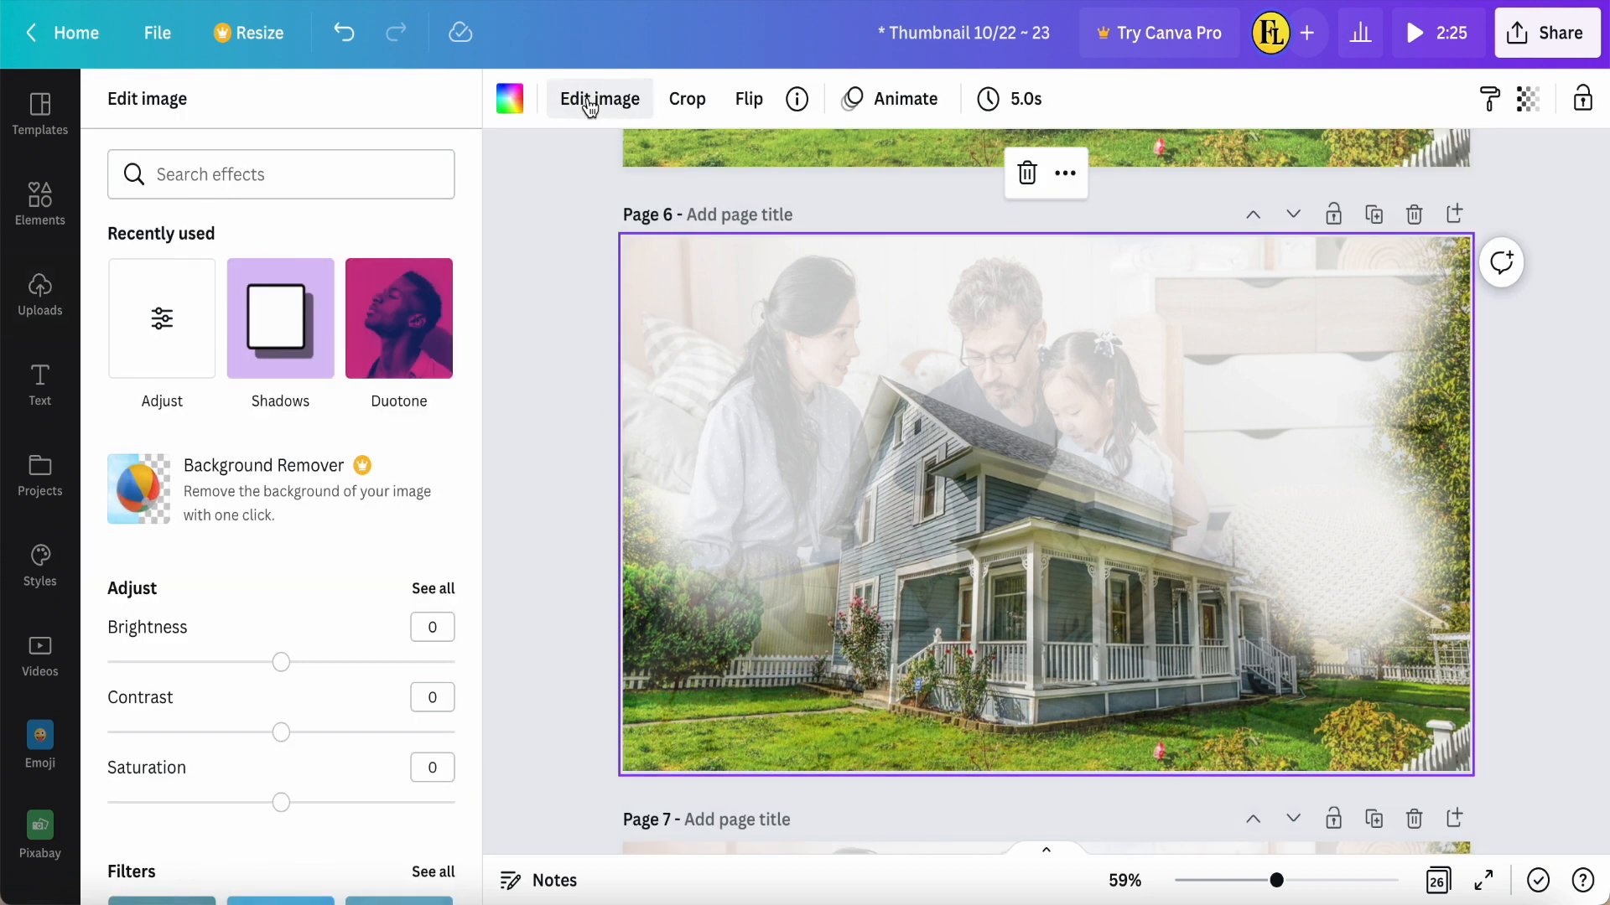
click(432, 589)
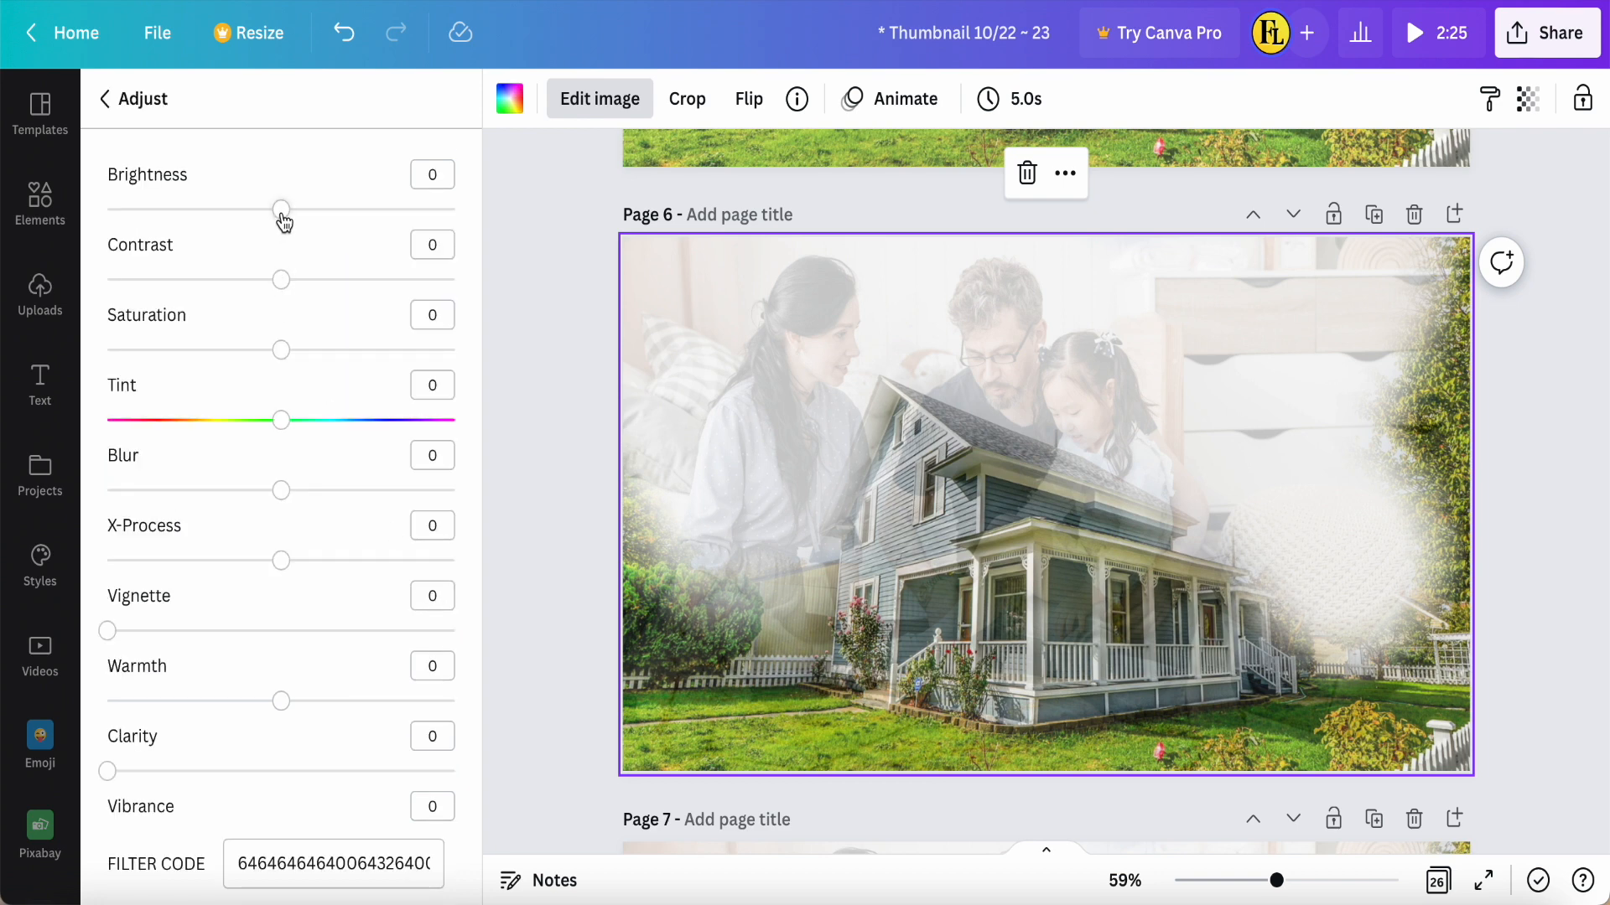
drag(283, 216, 259, 223)
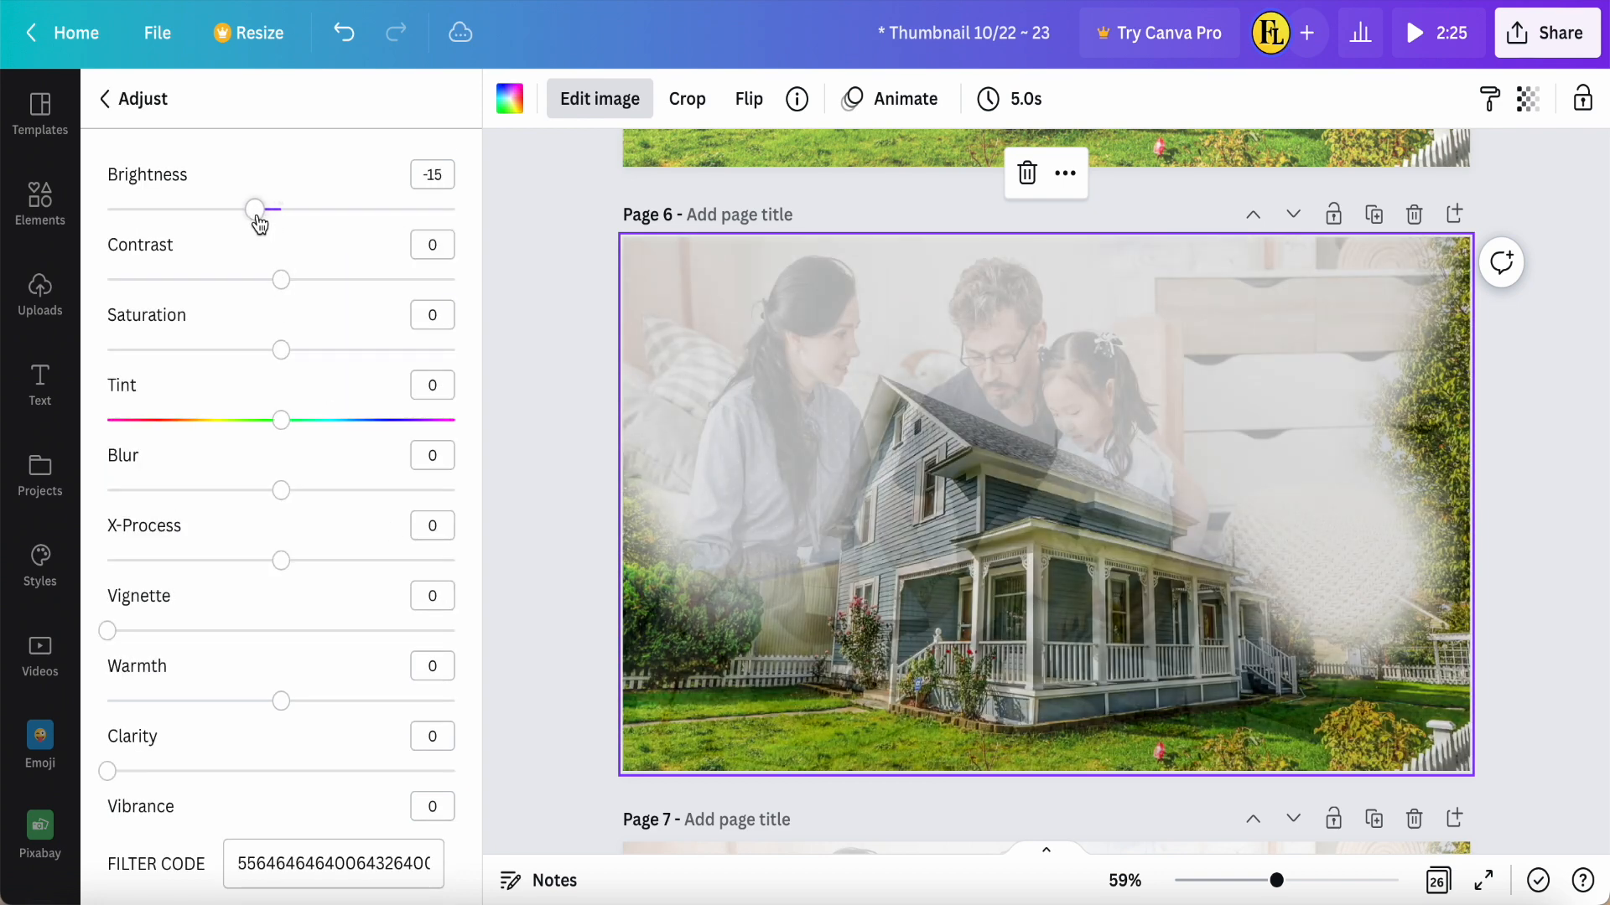
drag(282, 280, 311, 291)
drag(282, 350, 455, 350)
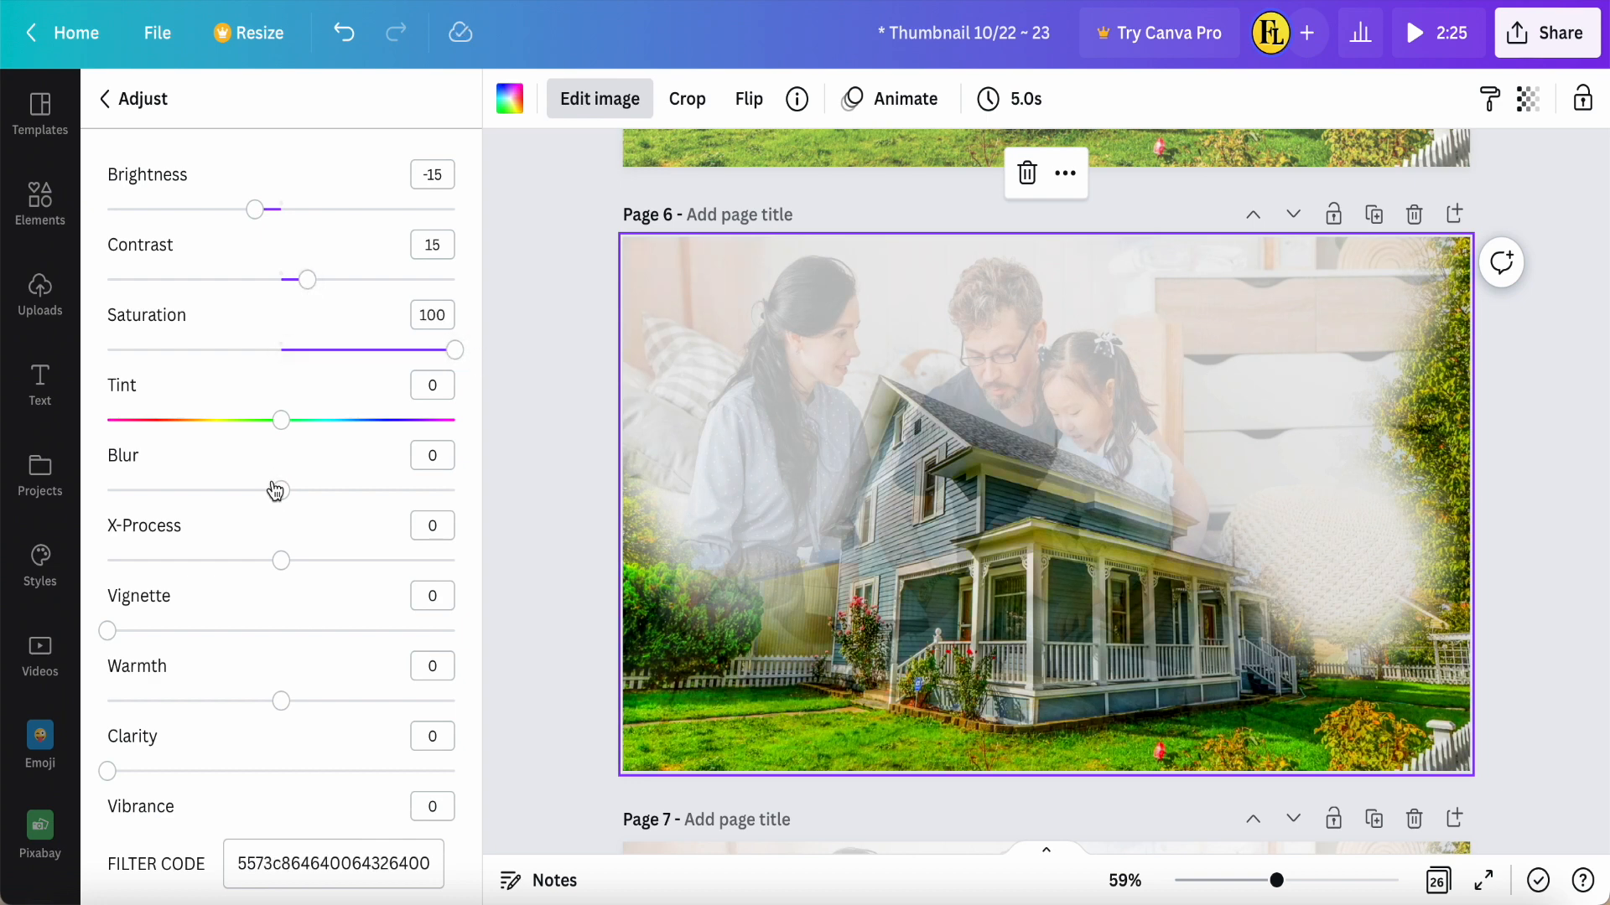
drag(283, 499, 257, 500)
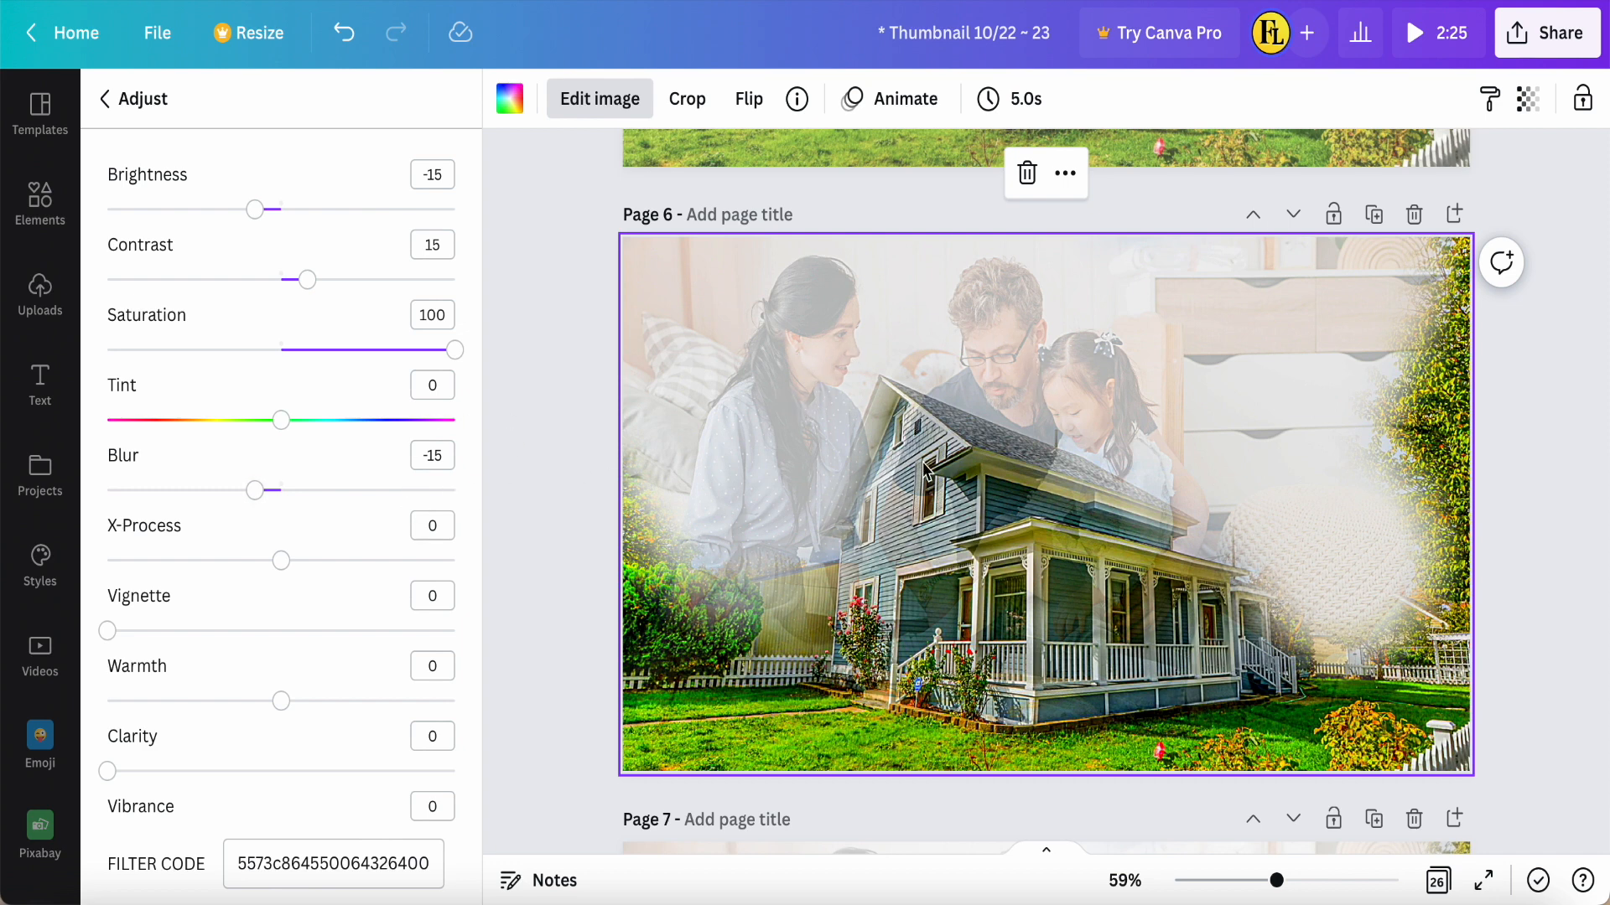
Try out X-Process on the background image, leaving it at 0, and set the vignette to 100
scroll(281, 562, down, 2)
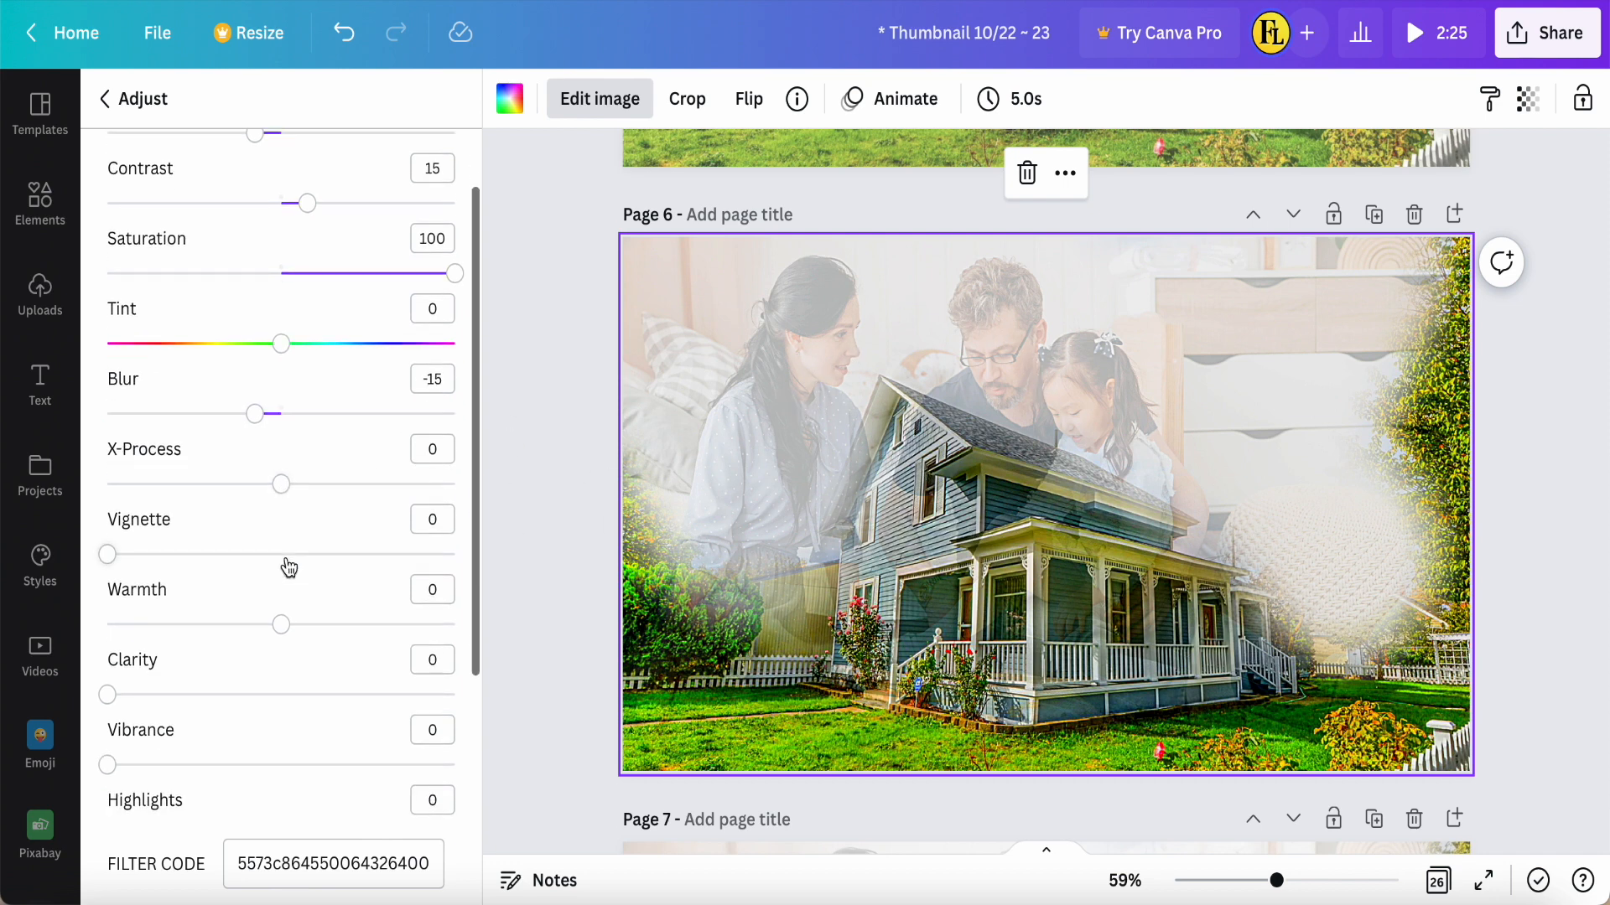
mouse_move(285, 495)
mouse_down()
mouse_move(474, 498)
mouse_move(280, 492)
mouse_up()
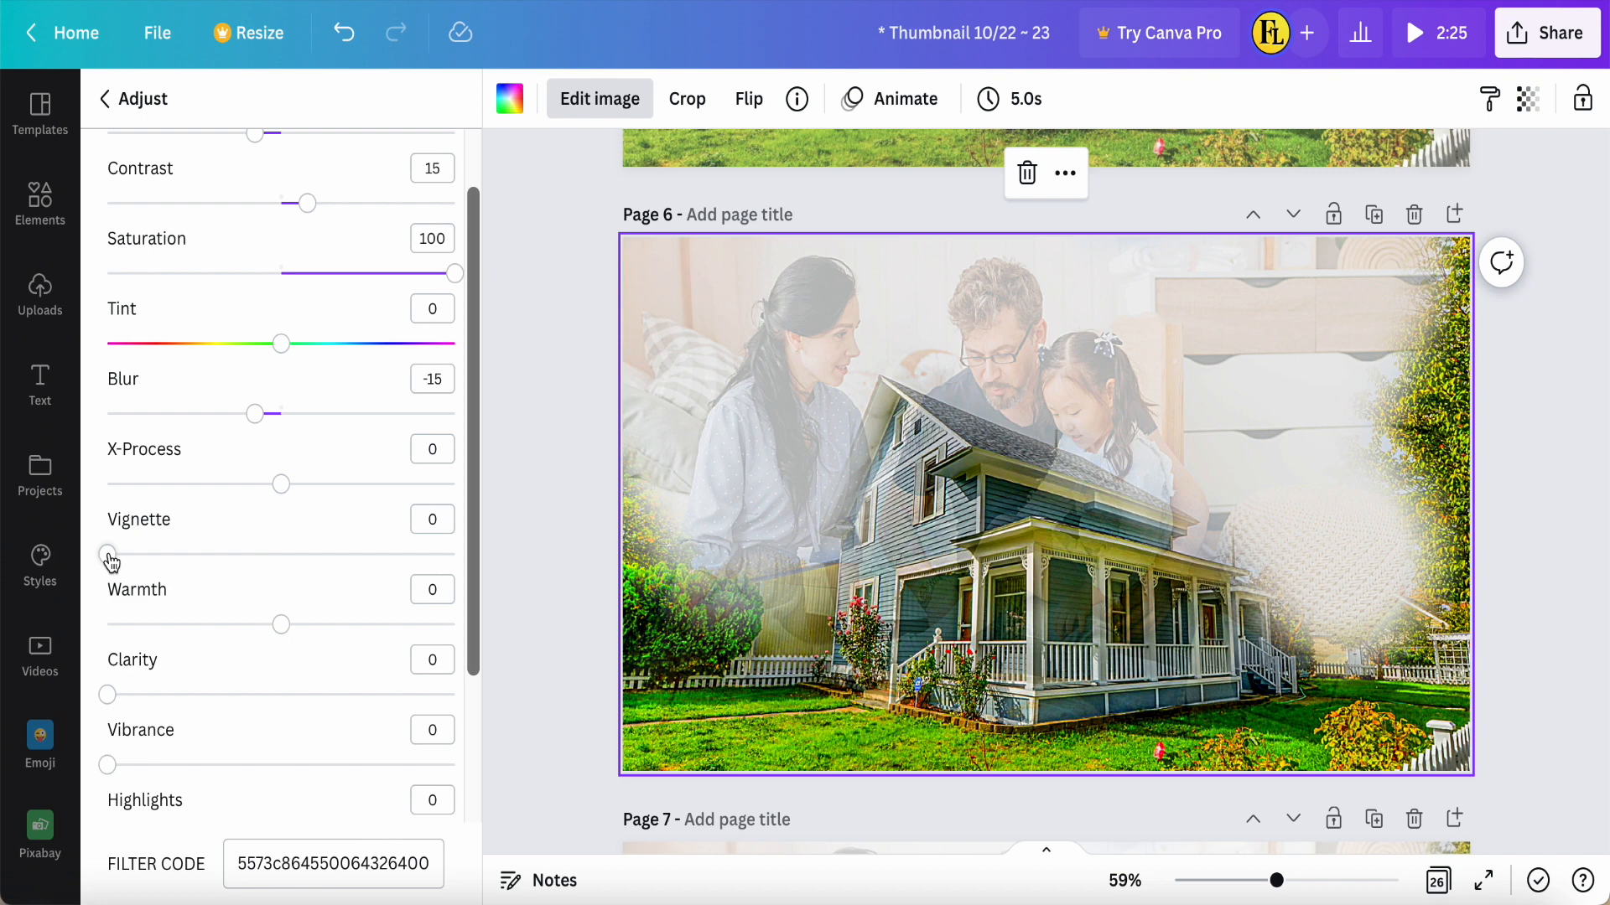
drag(107, 554, 513, 560)
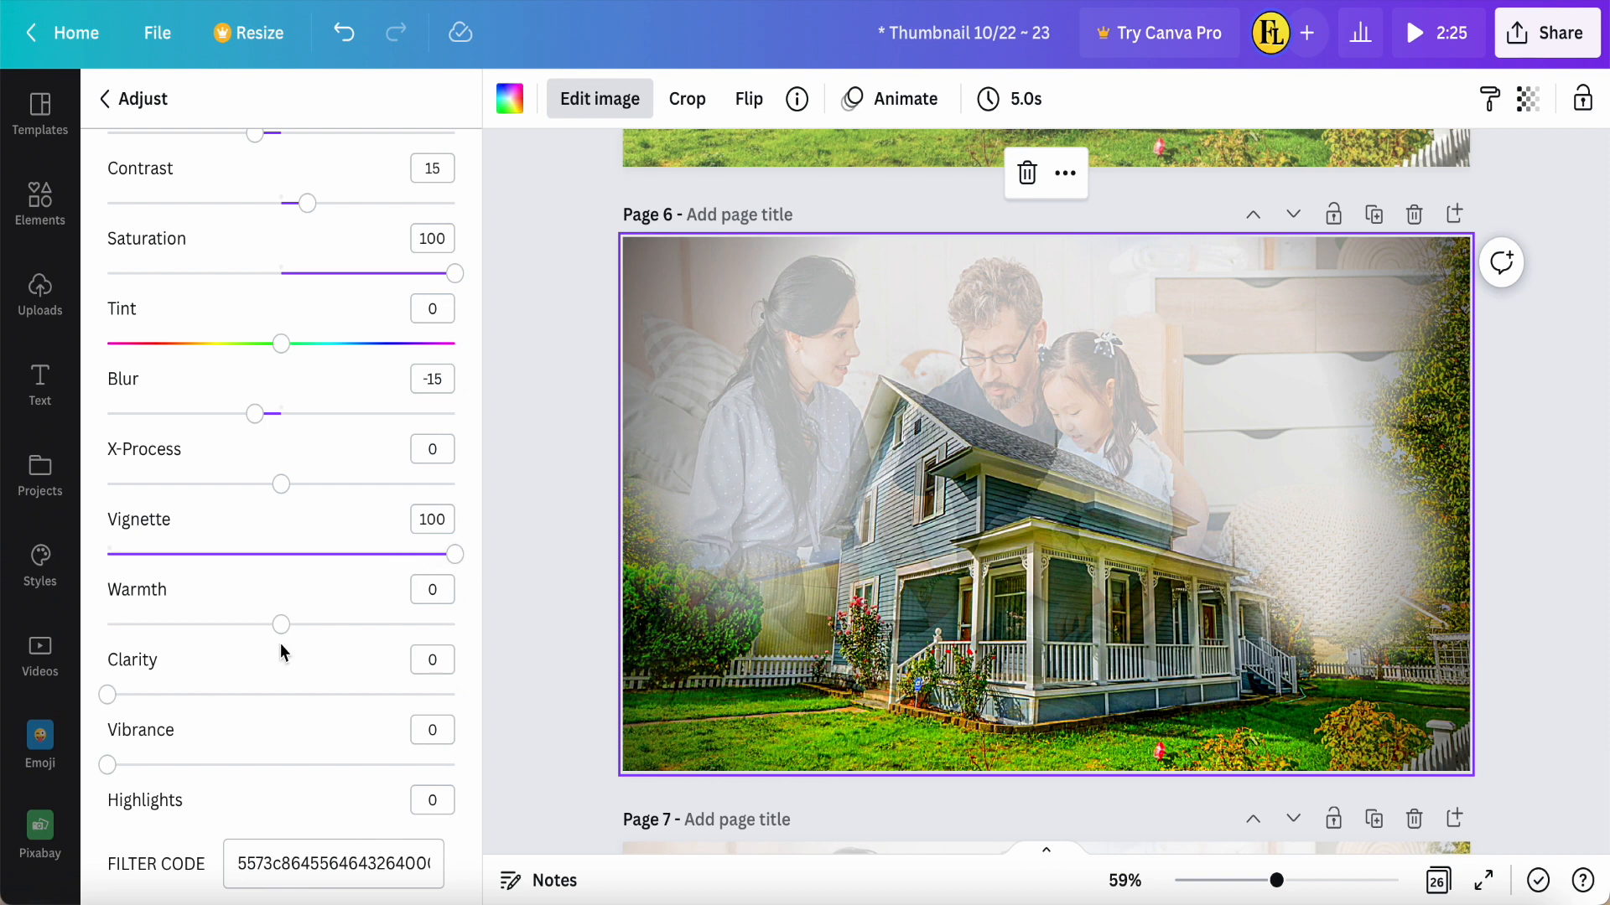
Try out the warmth and shadows adjustments on the background image, returning both to 0, and close the image adjustments
scroll(285, 641, down, 1)
mouse_move(282, 593)
mouse_down()
mouse_move(385, 586)
mouse_move(252, 593)
mouse_move(285, 600)
mouse_up()
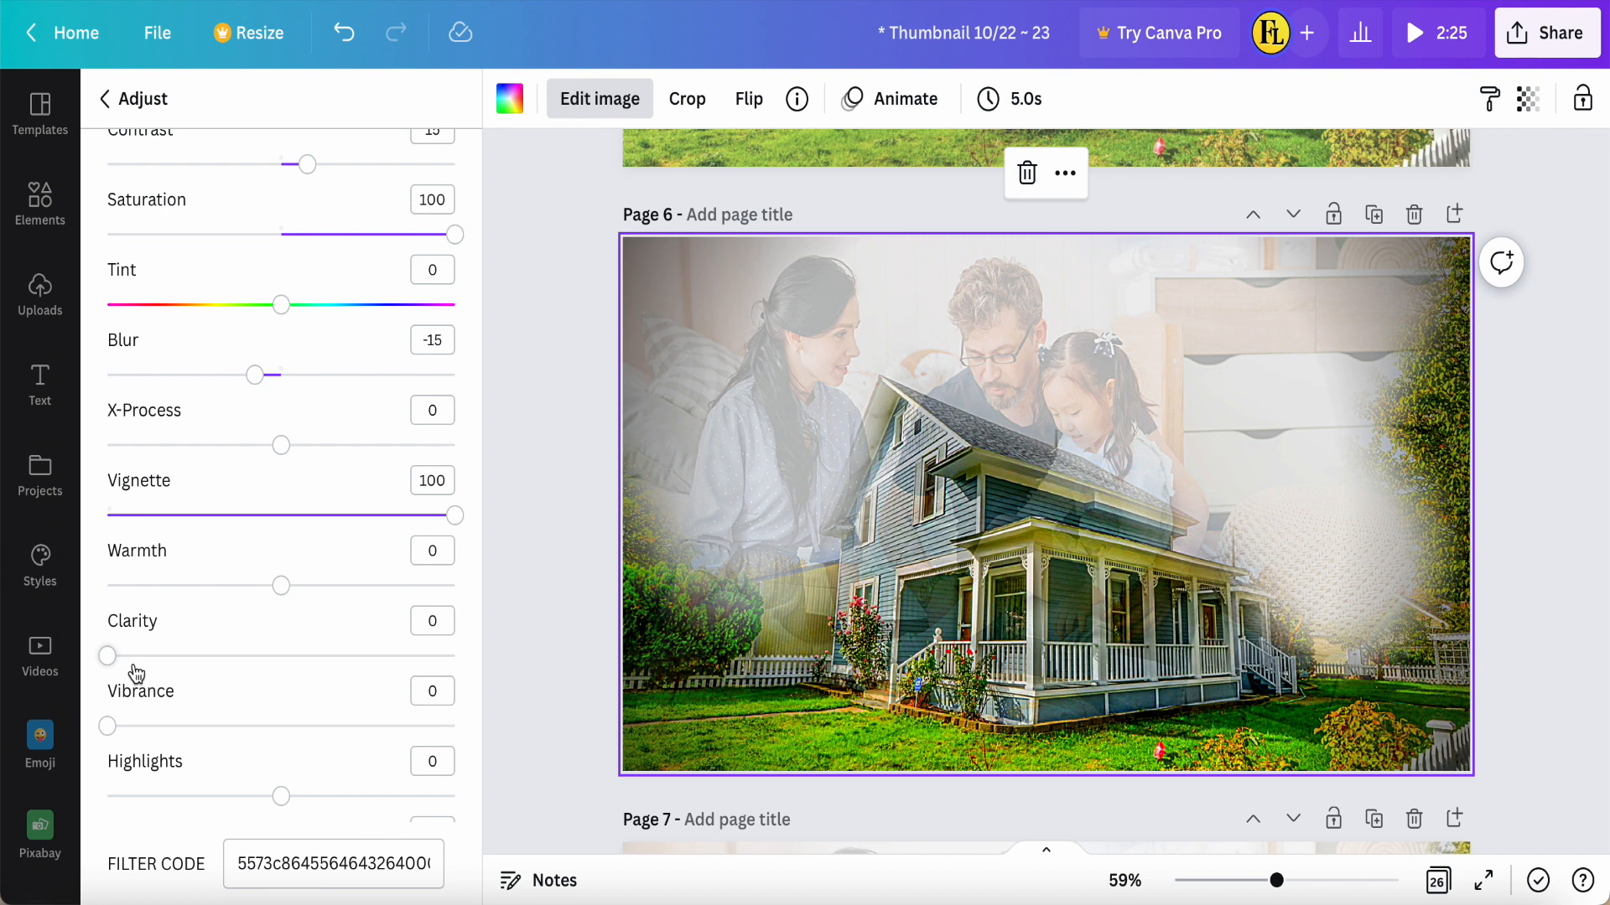
scroll(303, 696, down, 3)
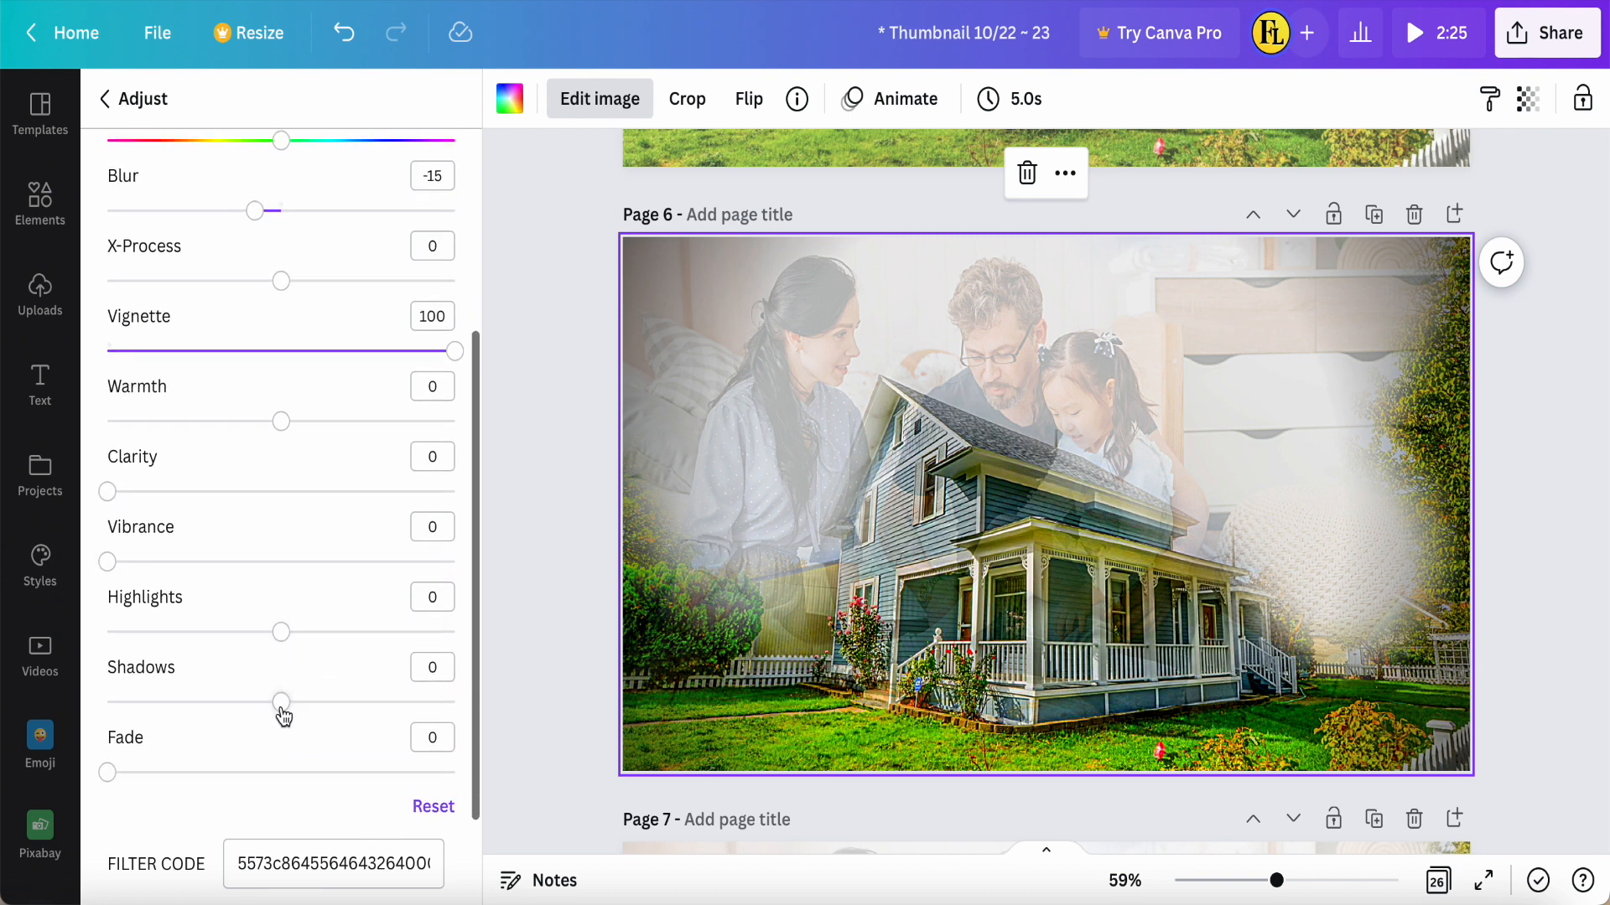
drag(397, 709, 273, 710)
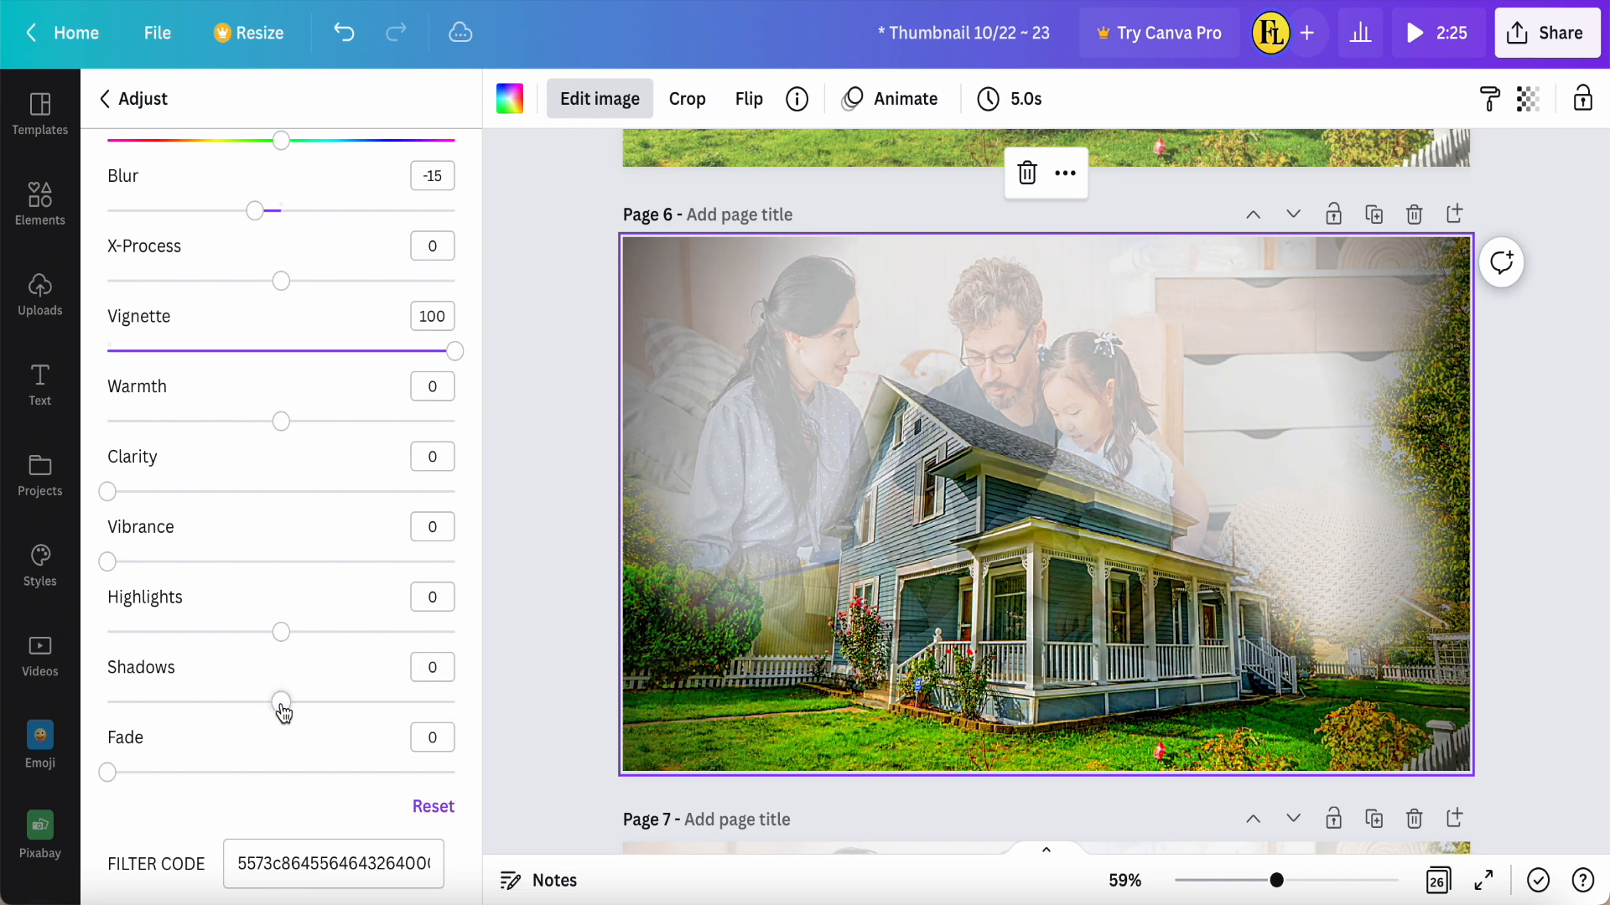
scroll(302, 619, up, 5)
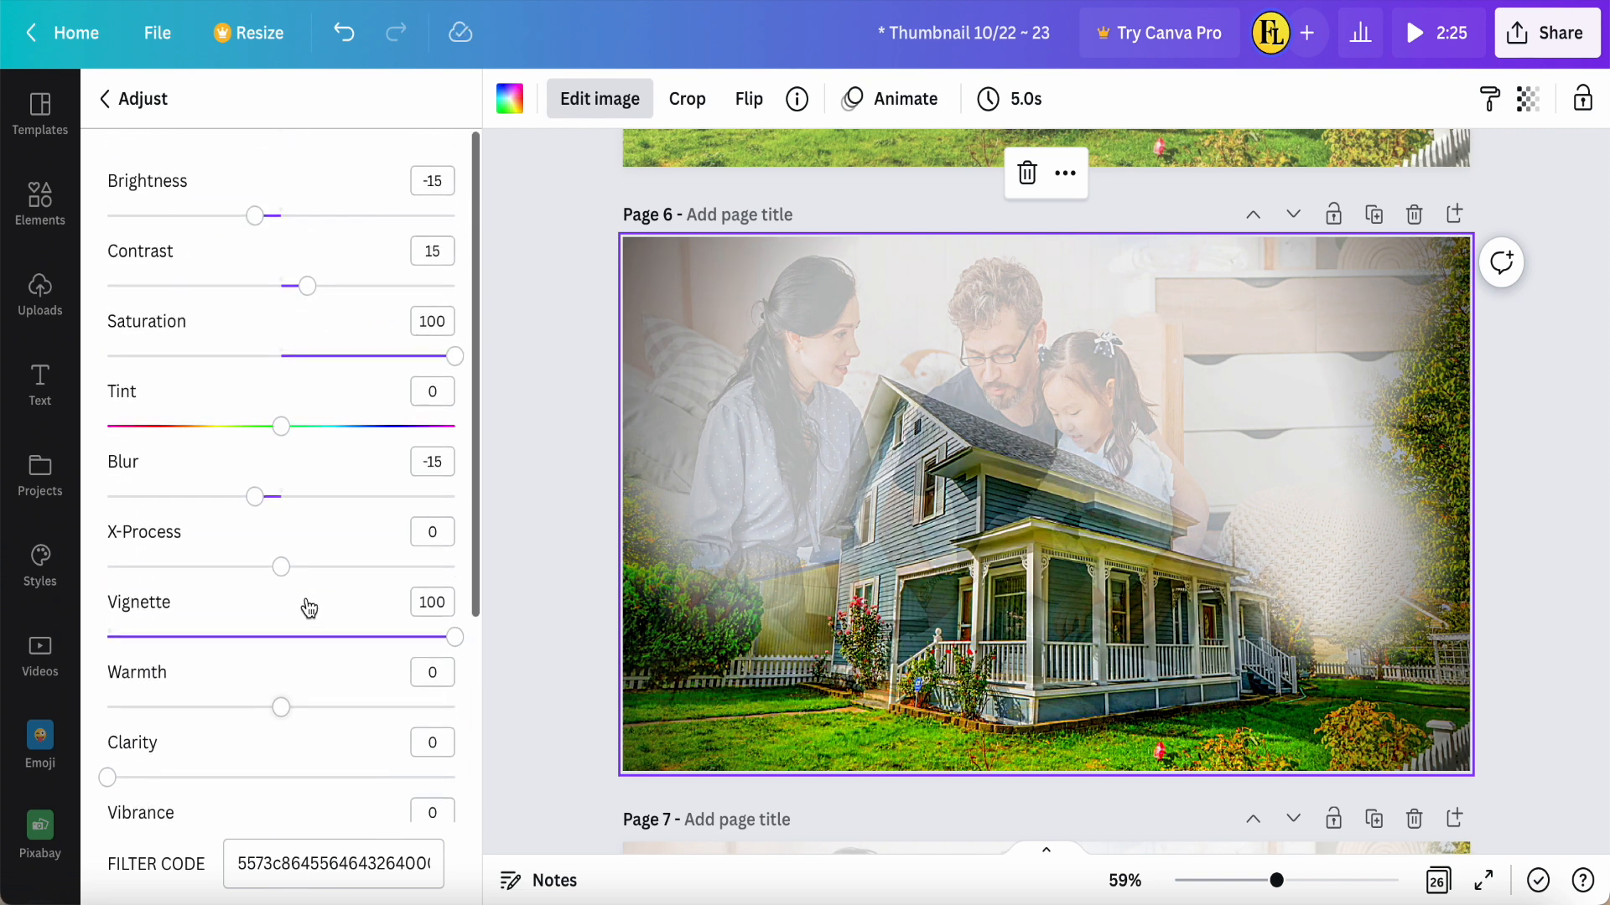
click(559, 515)
click(558, 515)
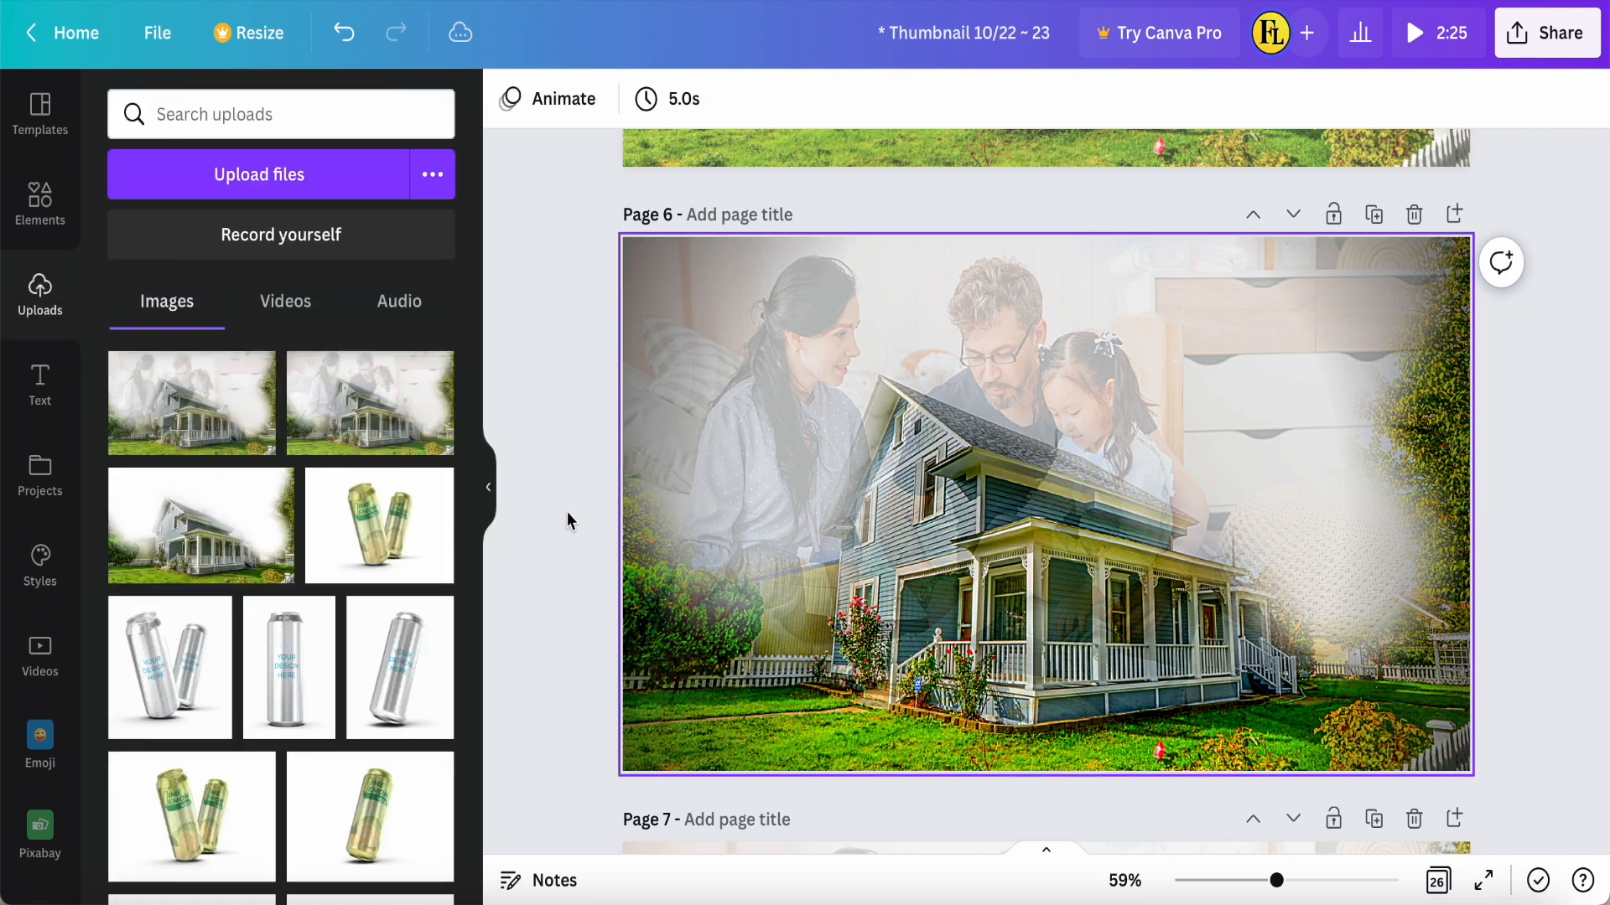
Search the elements for "Gradient transparent" and add the purple-to-transparent gradient to page 6
click(39, 200)
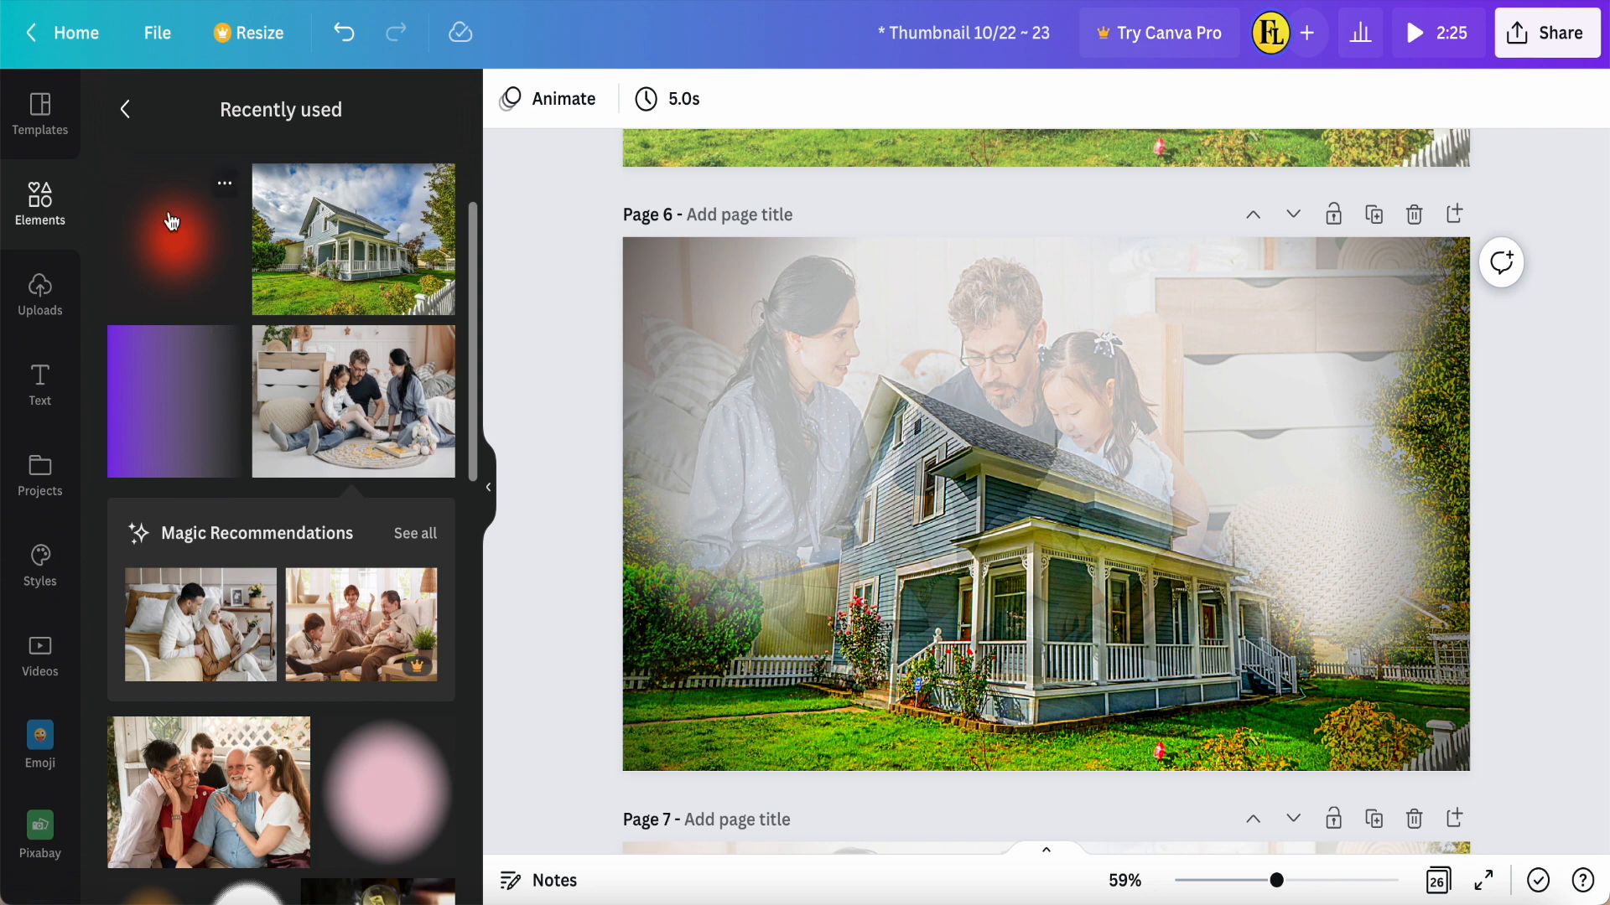
click(125, 109)
click(216, 111)
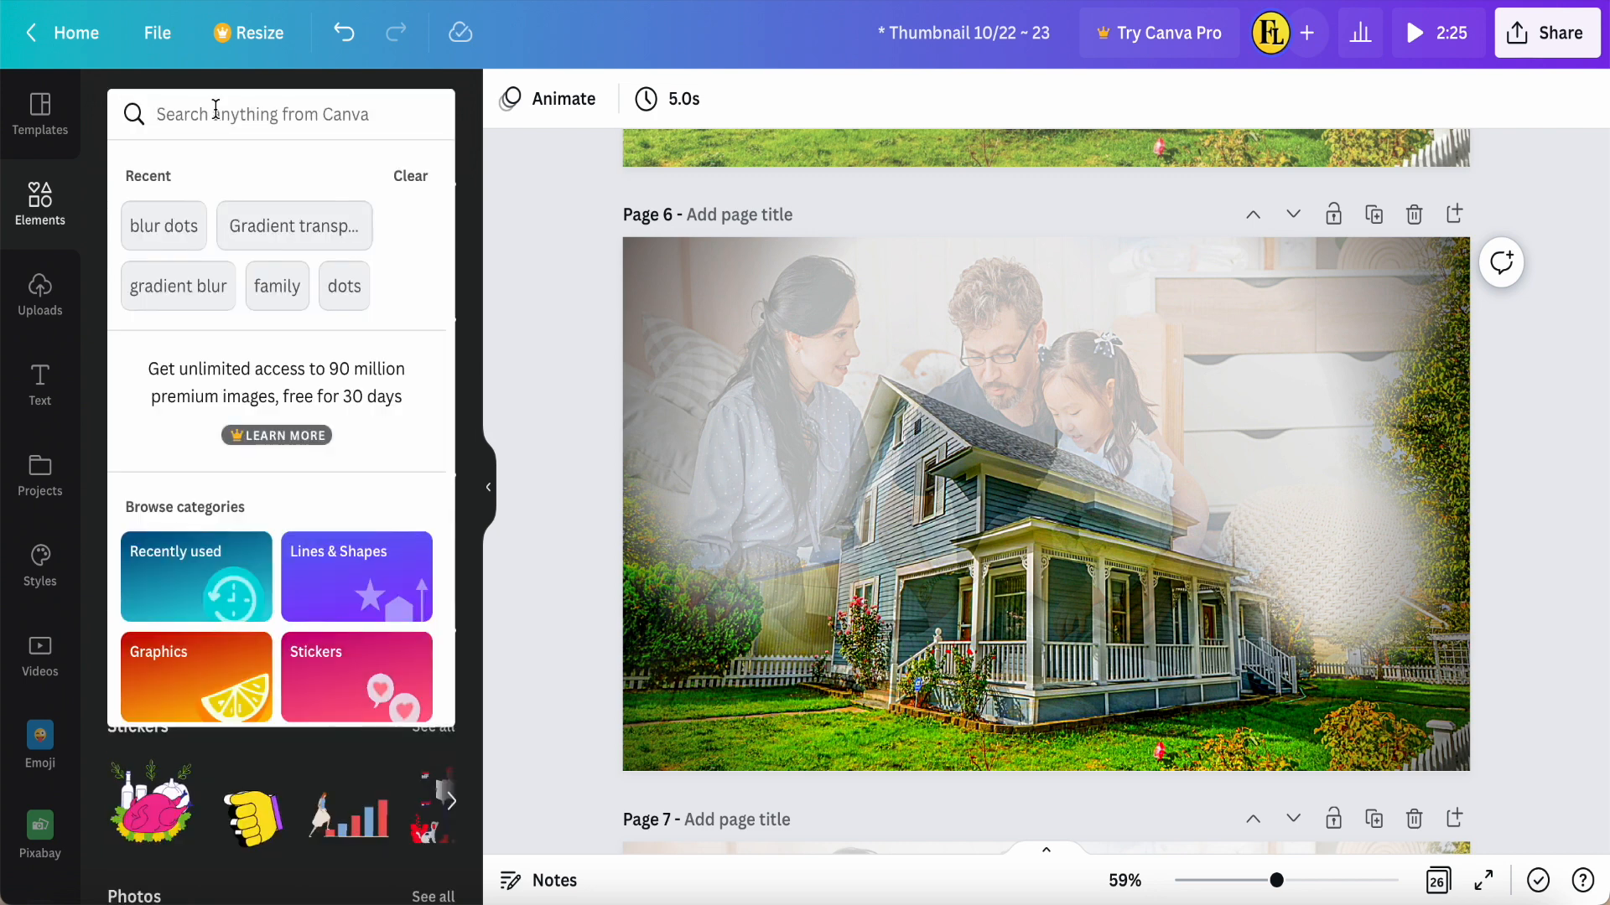
text(gra)
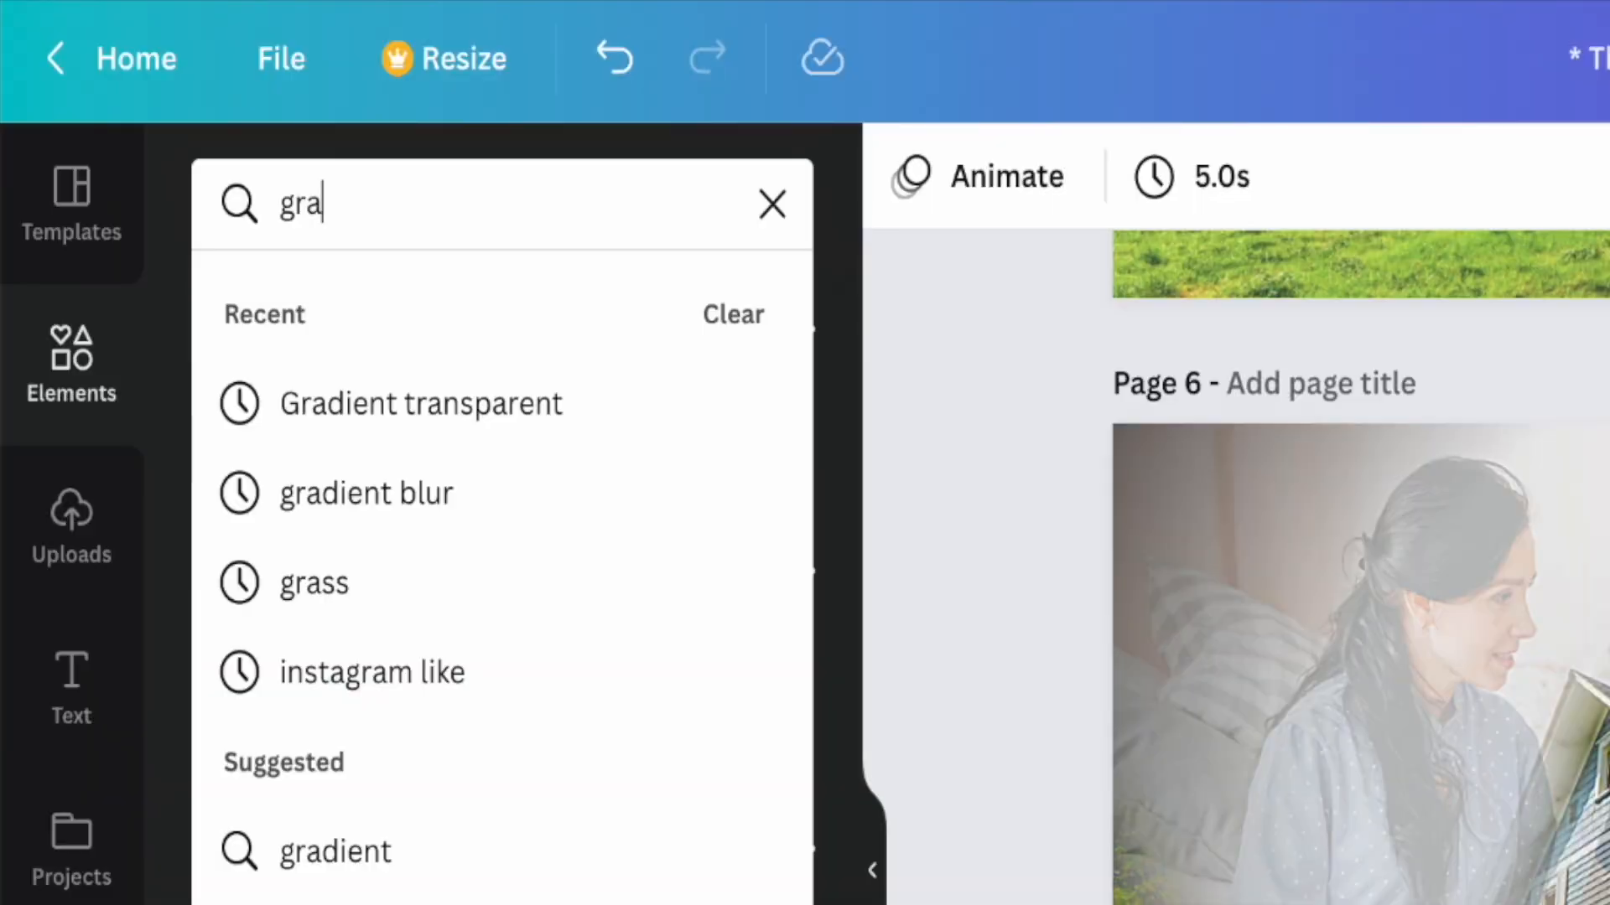
click(410, 424)
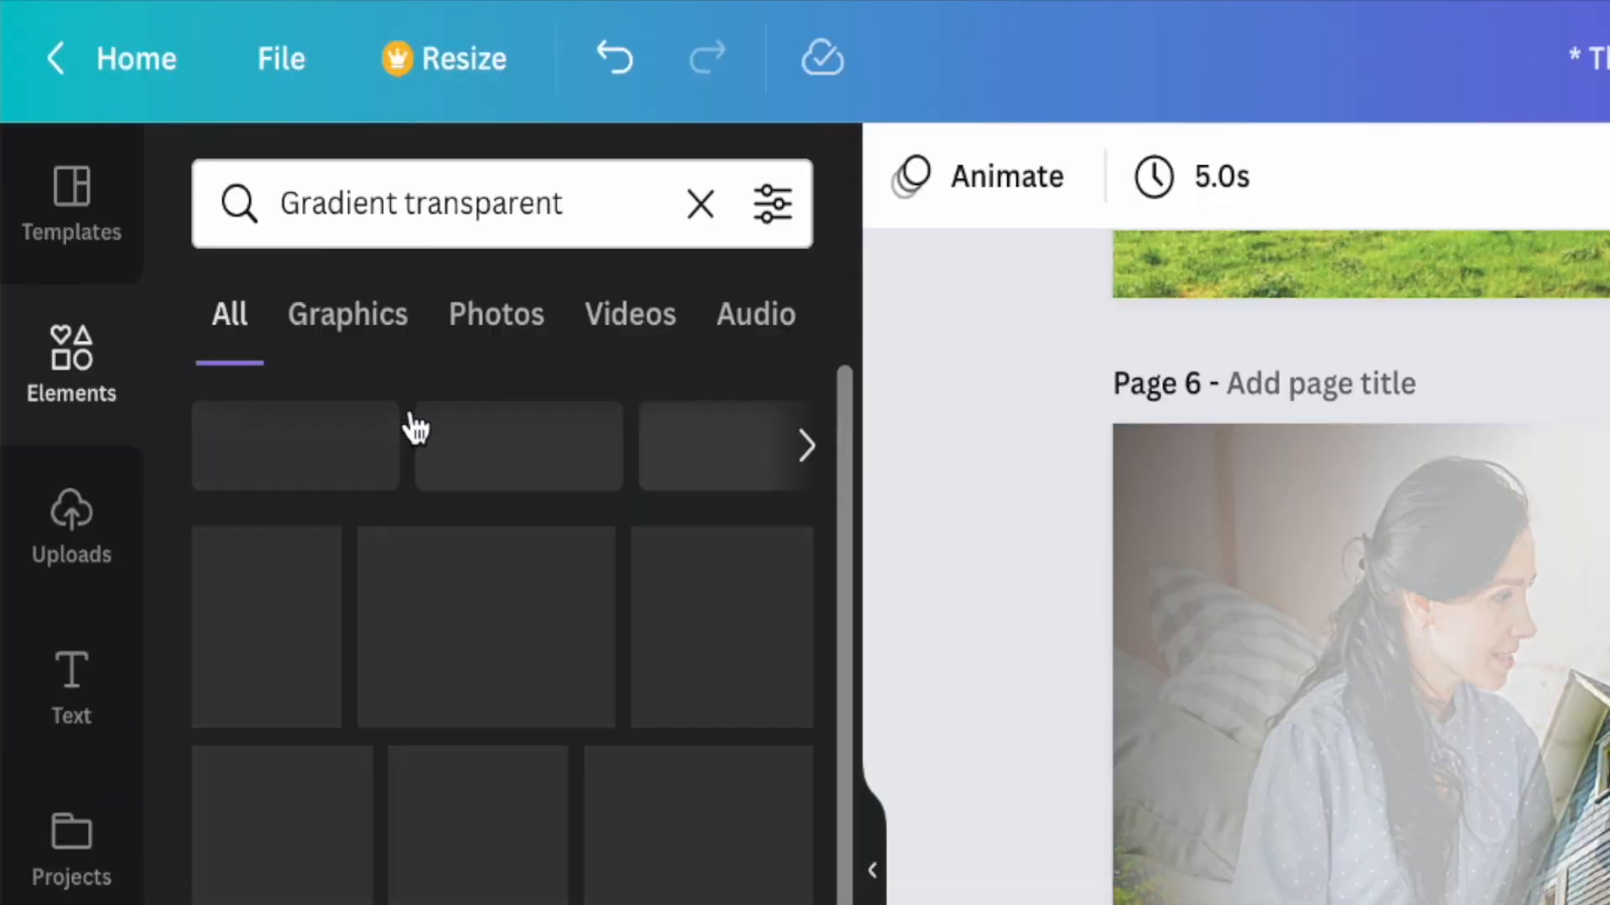
click(294, 678)
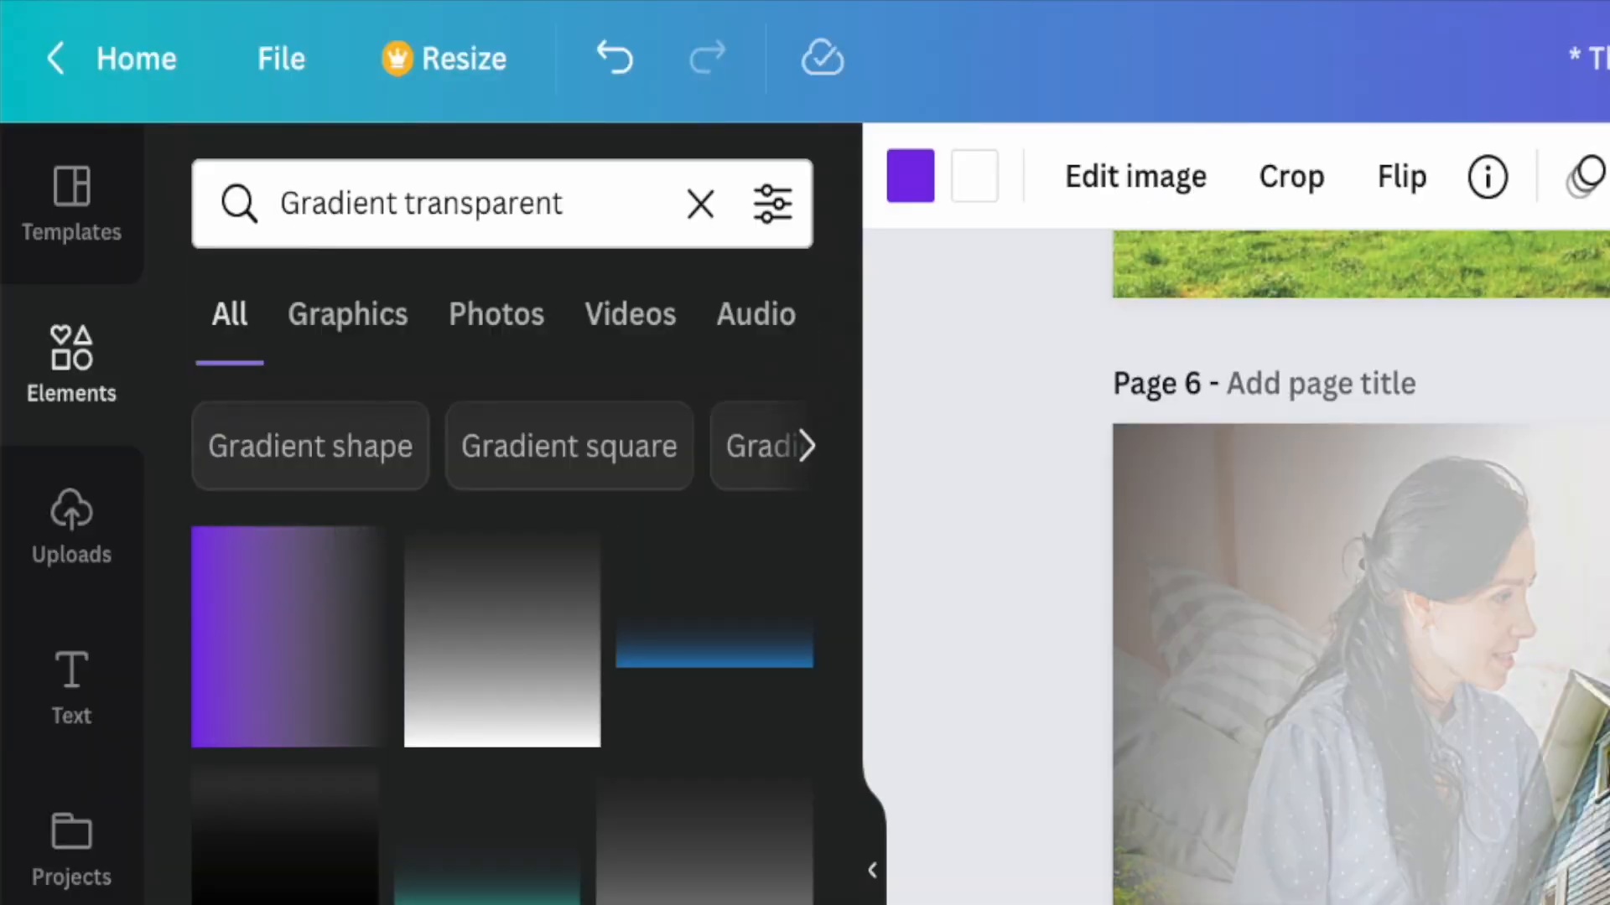
Align the purple gradient with the upper-left area of page 6 and enlarge it to the full page height over the left half
drag(1606, 901, 1173, 633)
drag(657, 355, 631, 348)
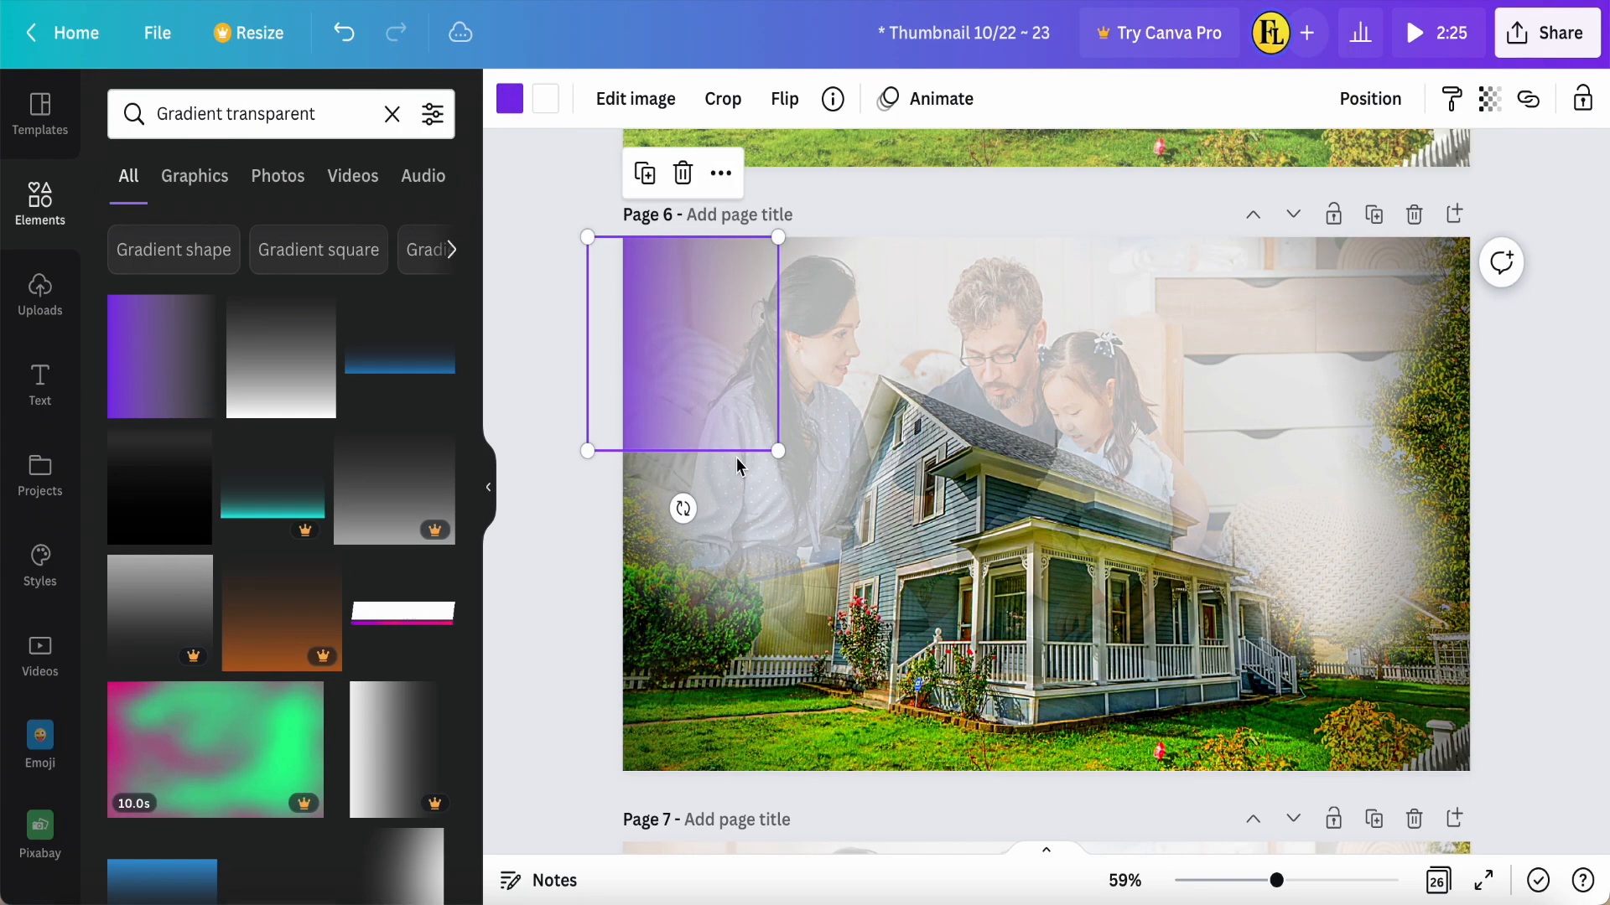
drag(778, 451, 1055, 749)
drag(589, 754, 567, 768)
mouse_move(832, 589)
mouse_down()
mouse_move(863, 589)
mouse_move(832, 589)
mouse_up()
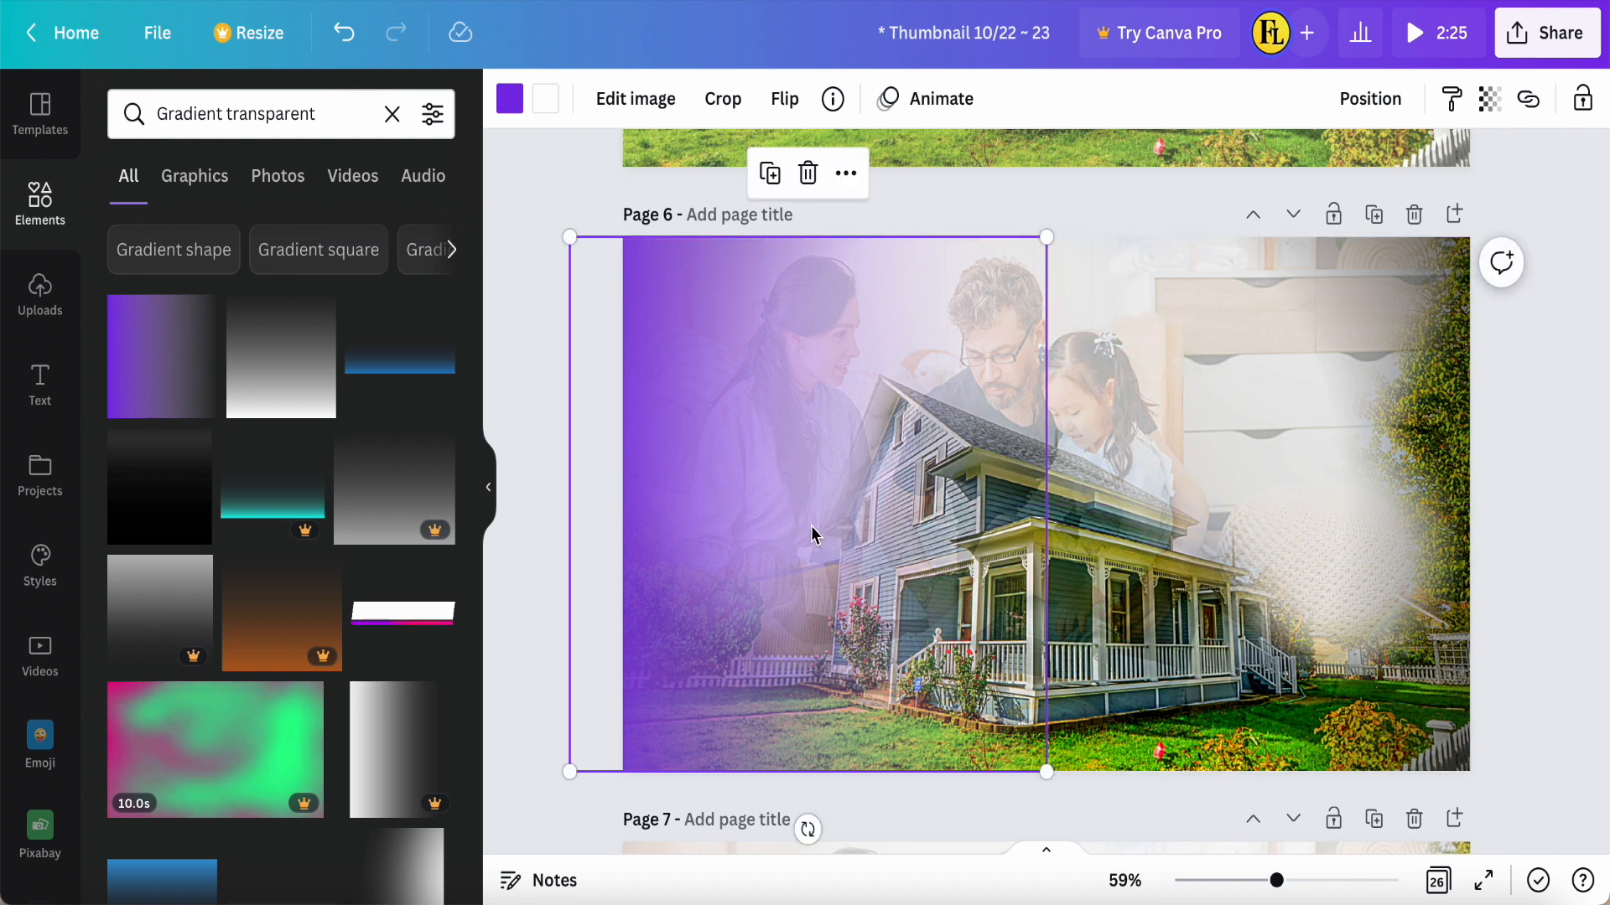
Recolour the gradient with the light olive green from the photo colours and set its transparency to 28
click(508, 107)
scroll(212, 531, down, 3)
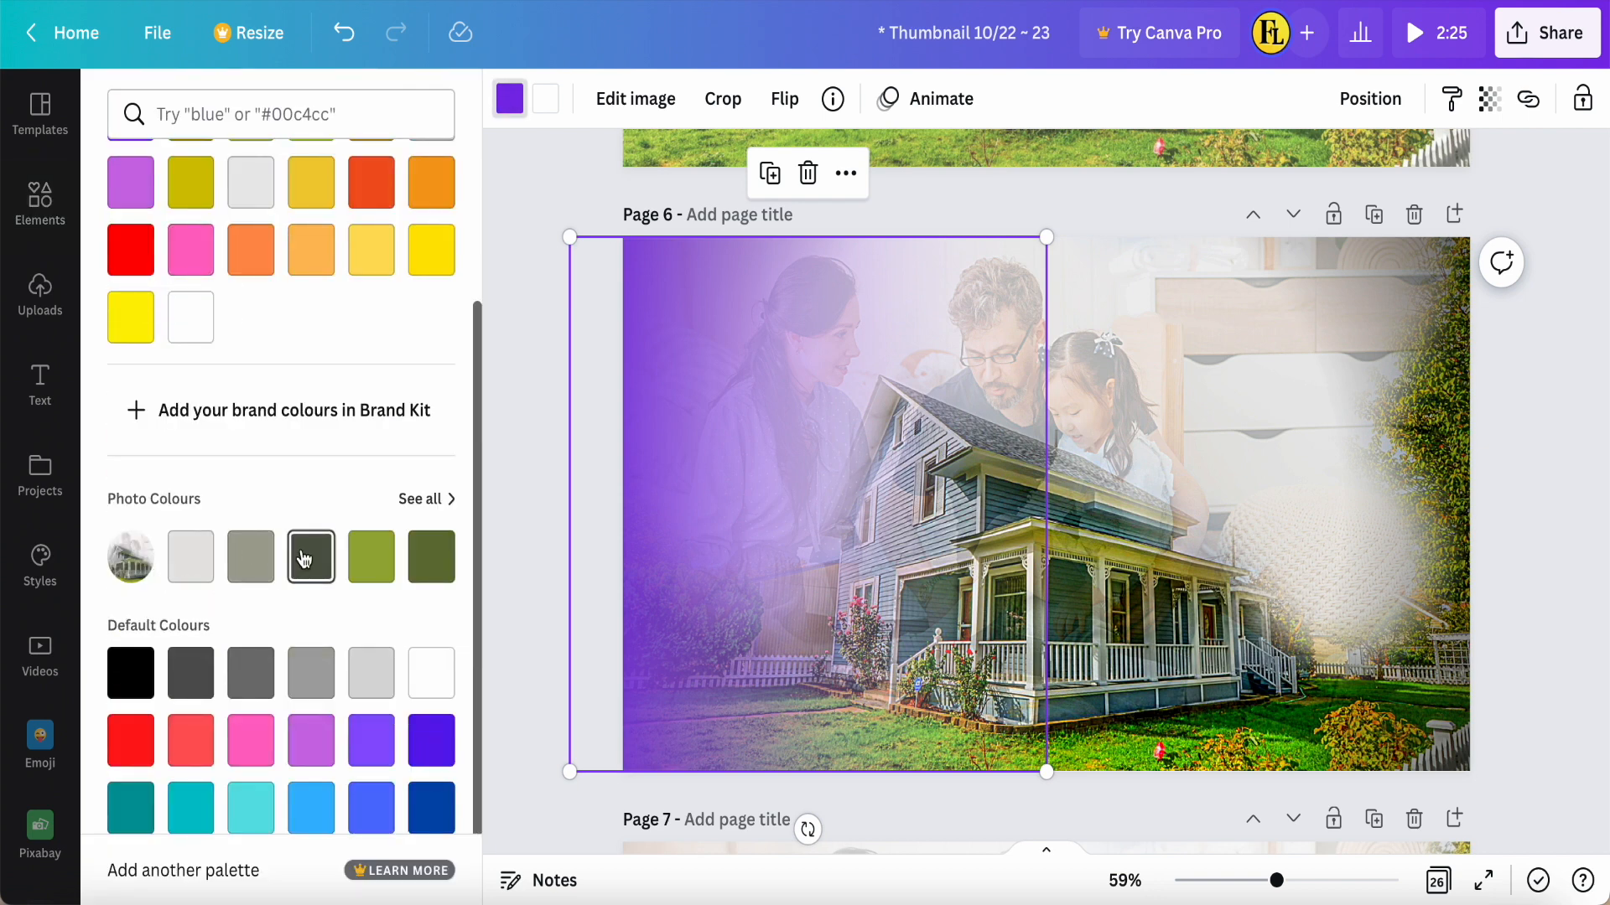
click(371, 569)
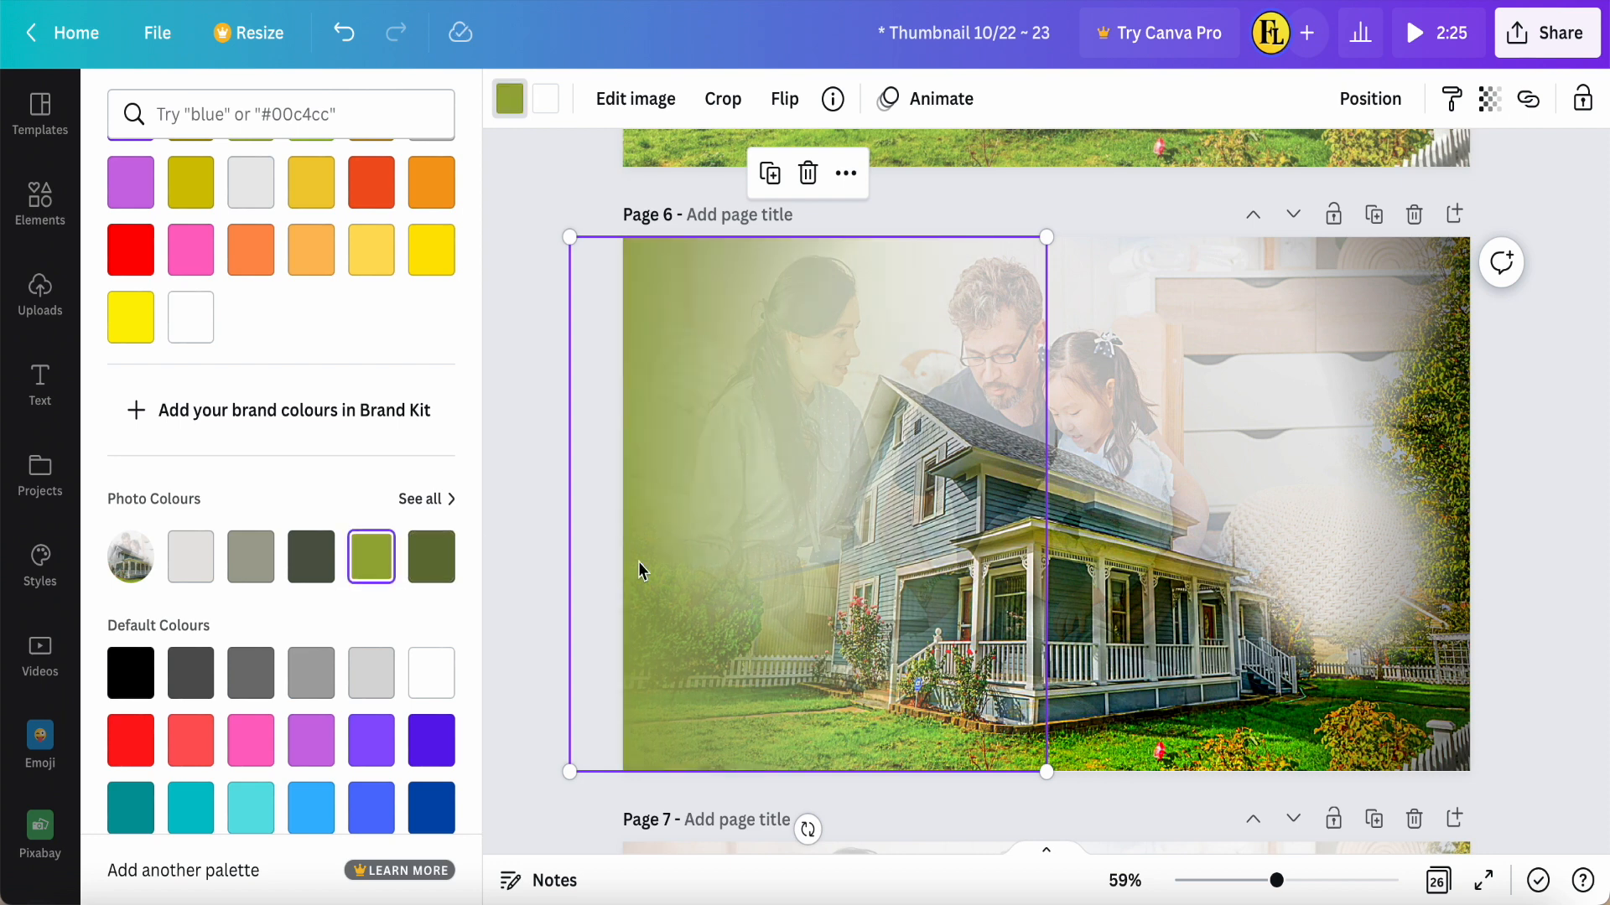
click(1489, 99)
drag(1482, 203, 1322, 216)
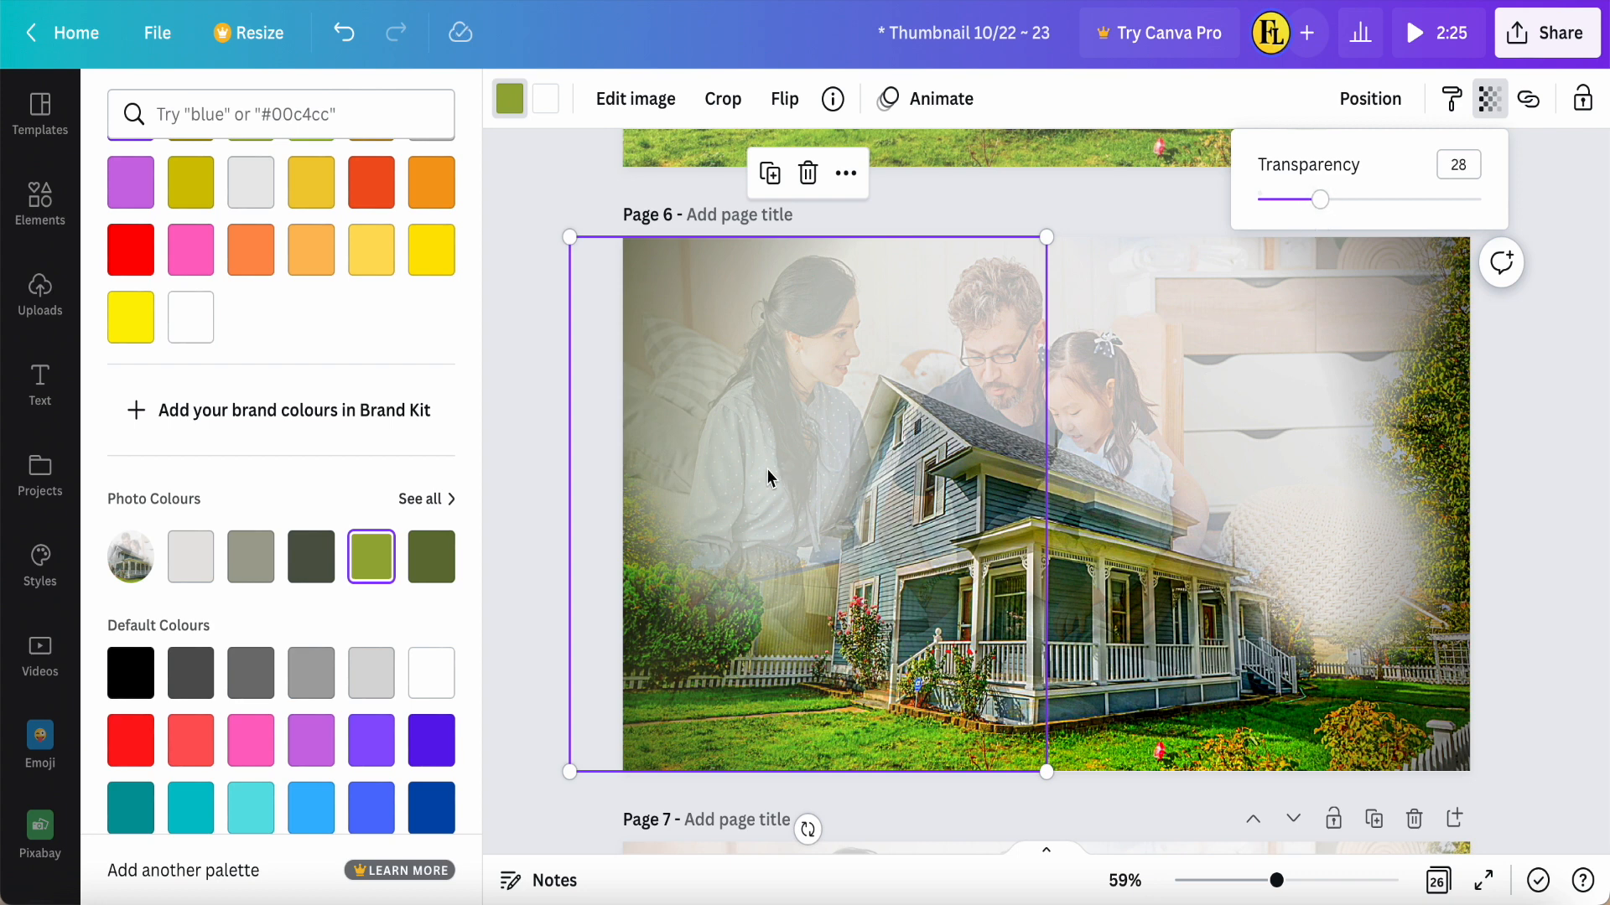
click(537, 443)
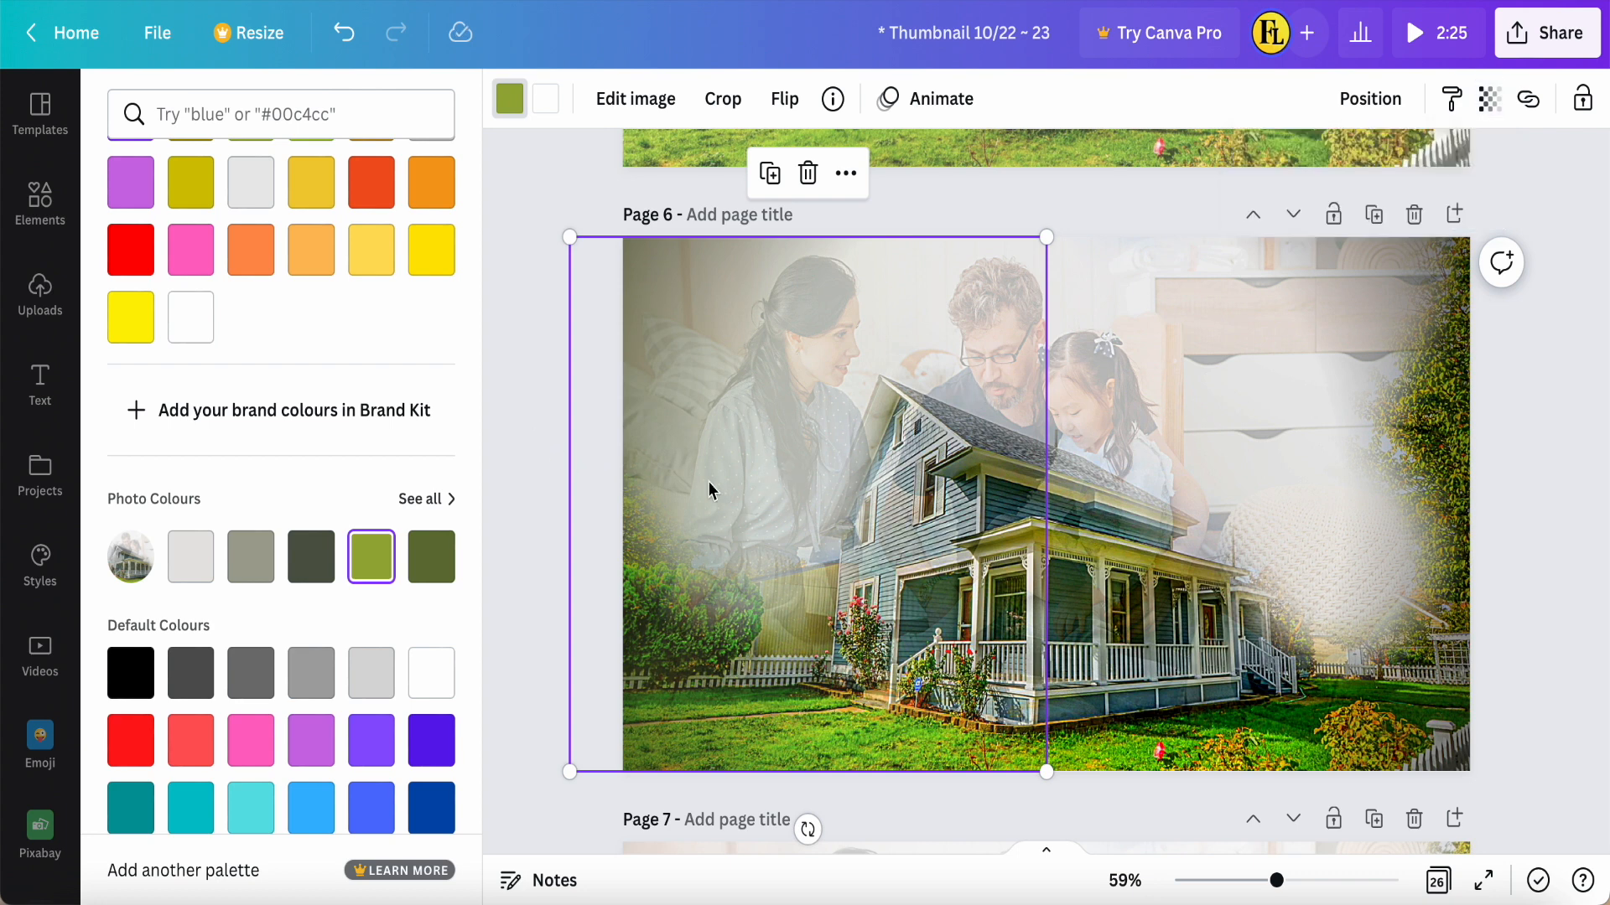
Duplicate the green gradient, flip the copy horizontally and place it over the right half of page 6
click(774, 179)
click(784, 98)
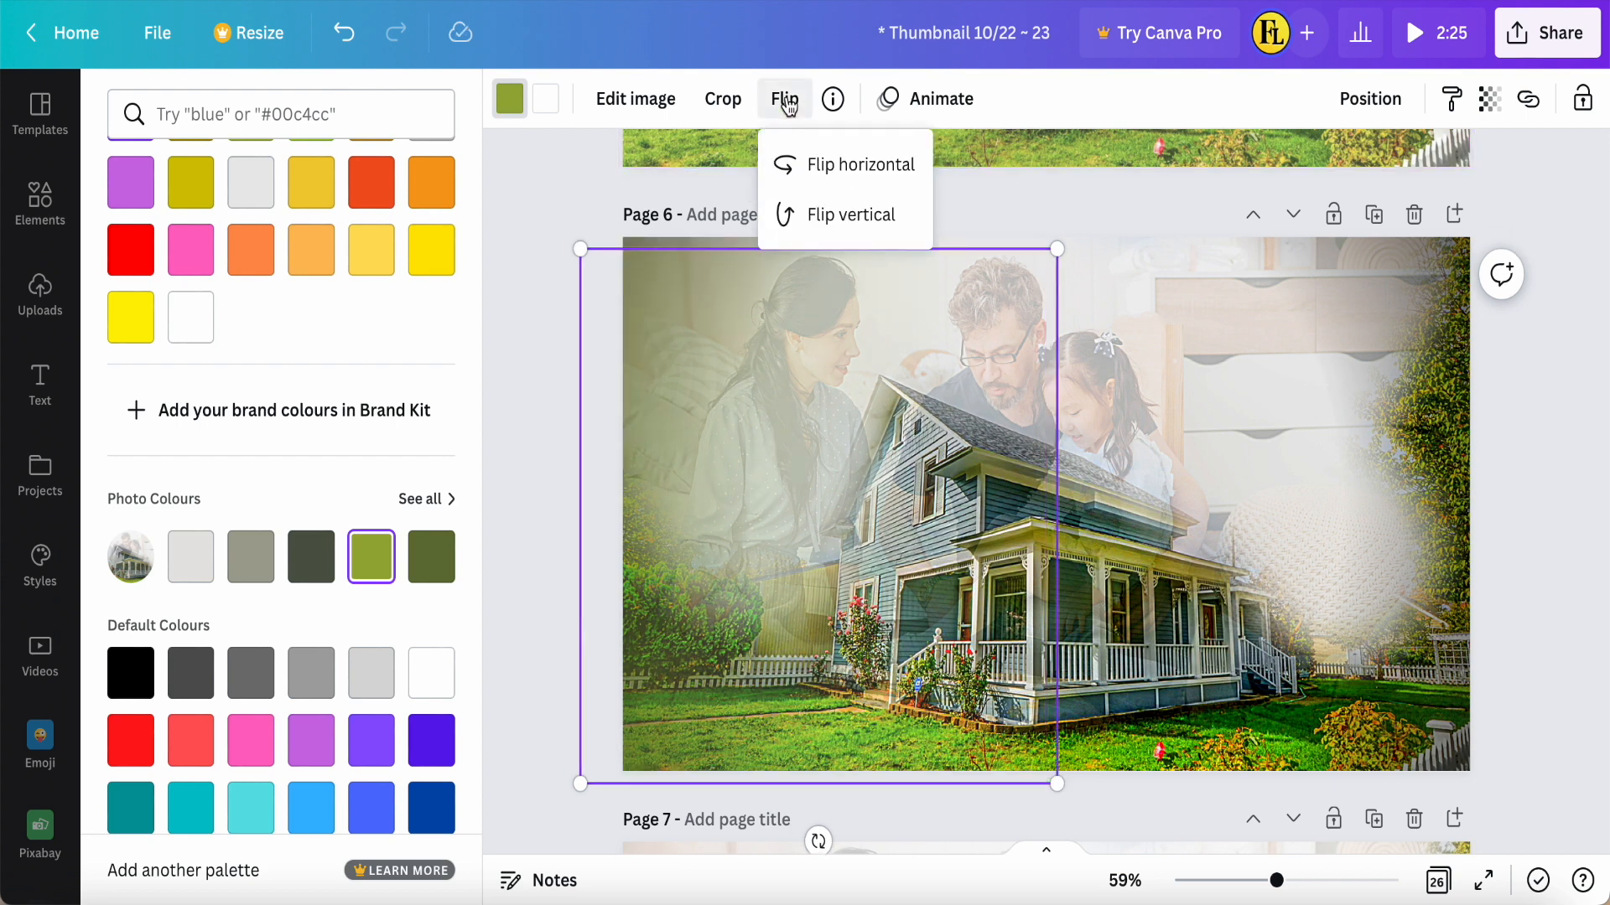
click(788, 165)
drag(774, 467, 1243, 470)
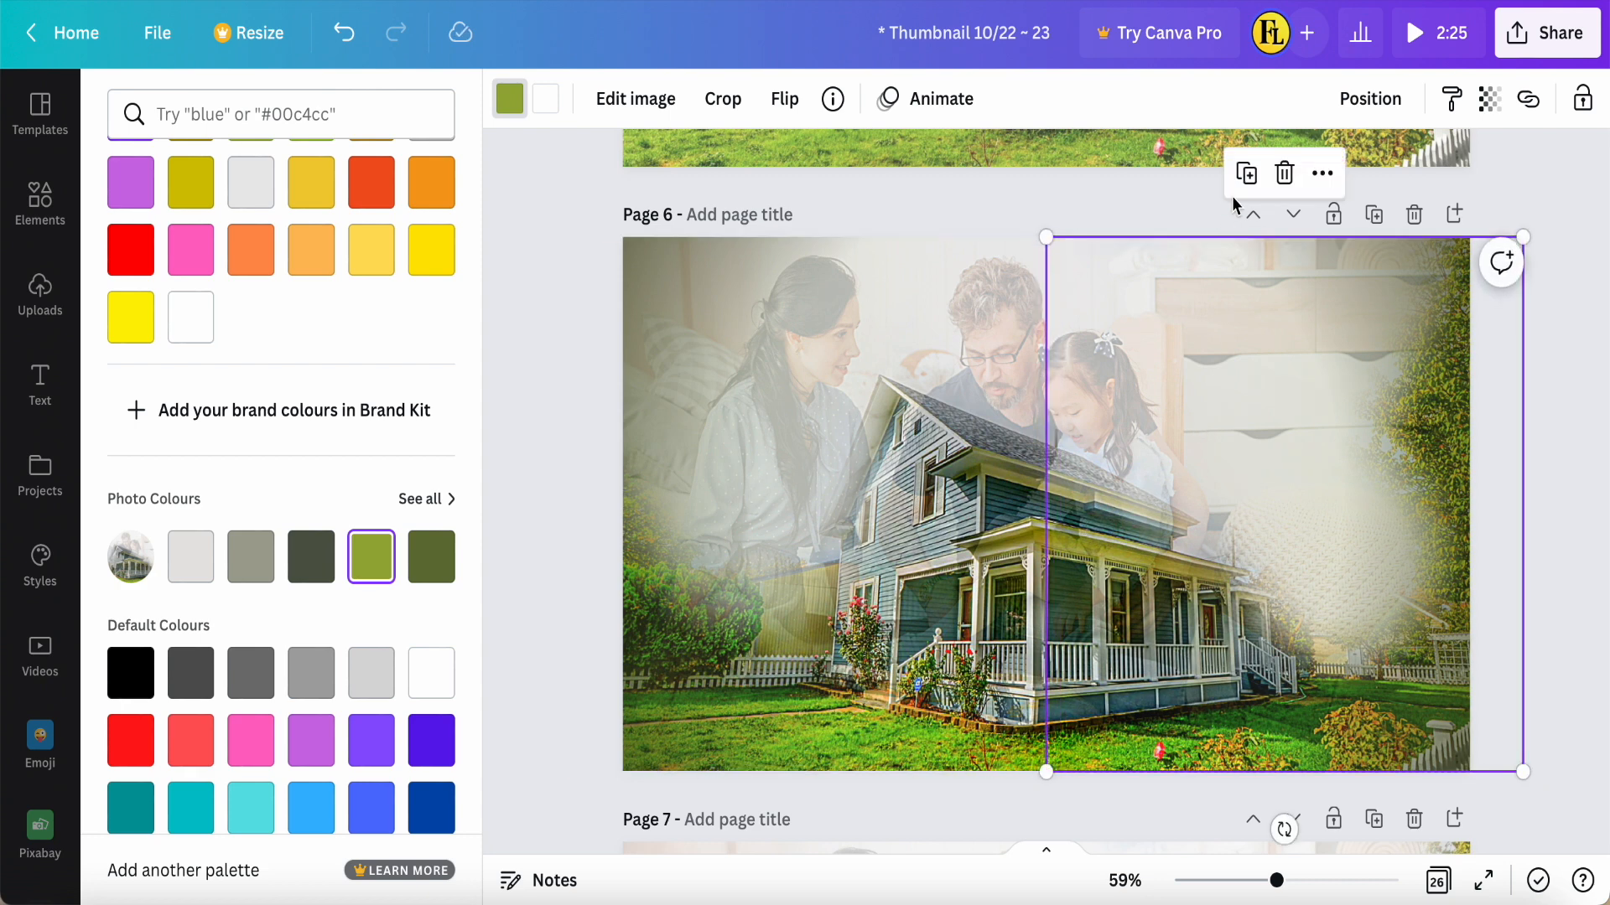
Duplicate the right-hand gradient and rotate the copy a quarter turn so its colour fades downward from the top
click(1246, 172)
scroll(1228, 583, down, 1)
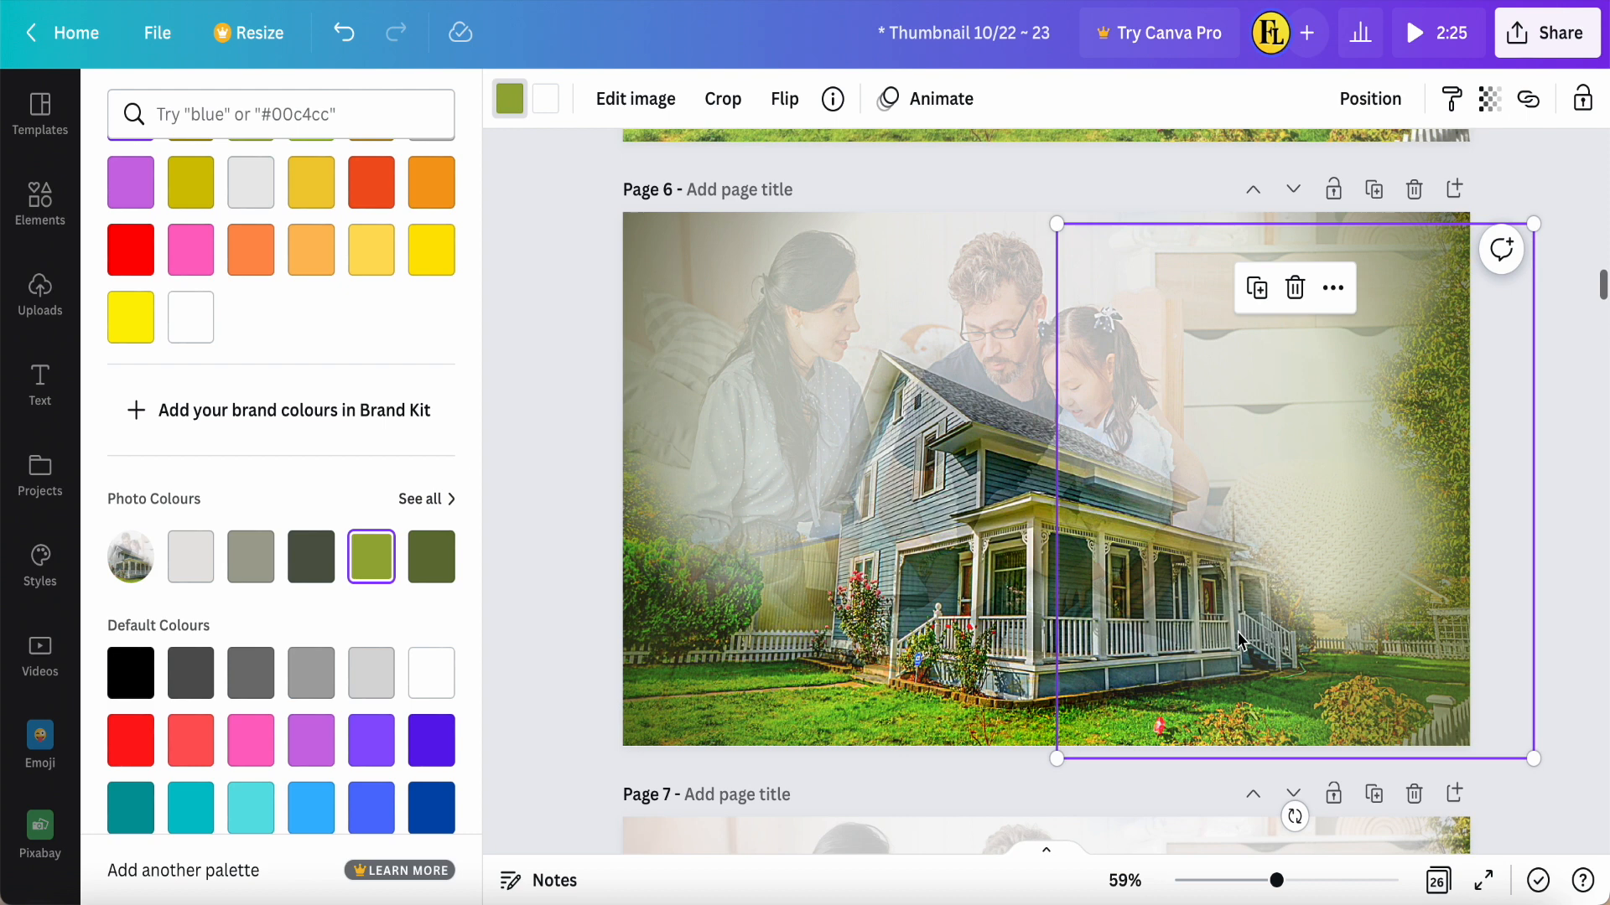
drag(1294, 817, 878, 466)
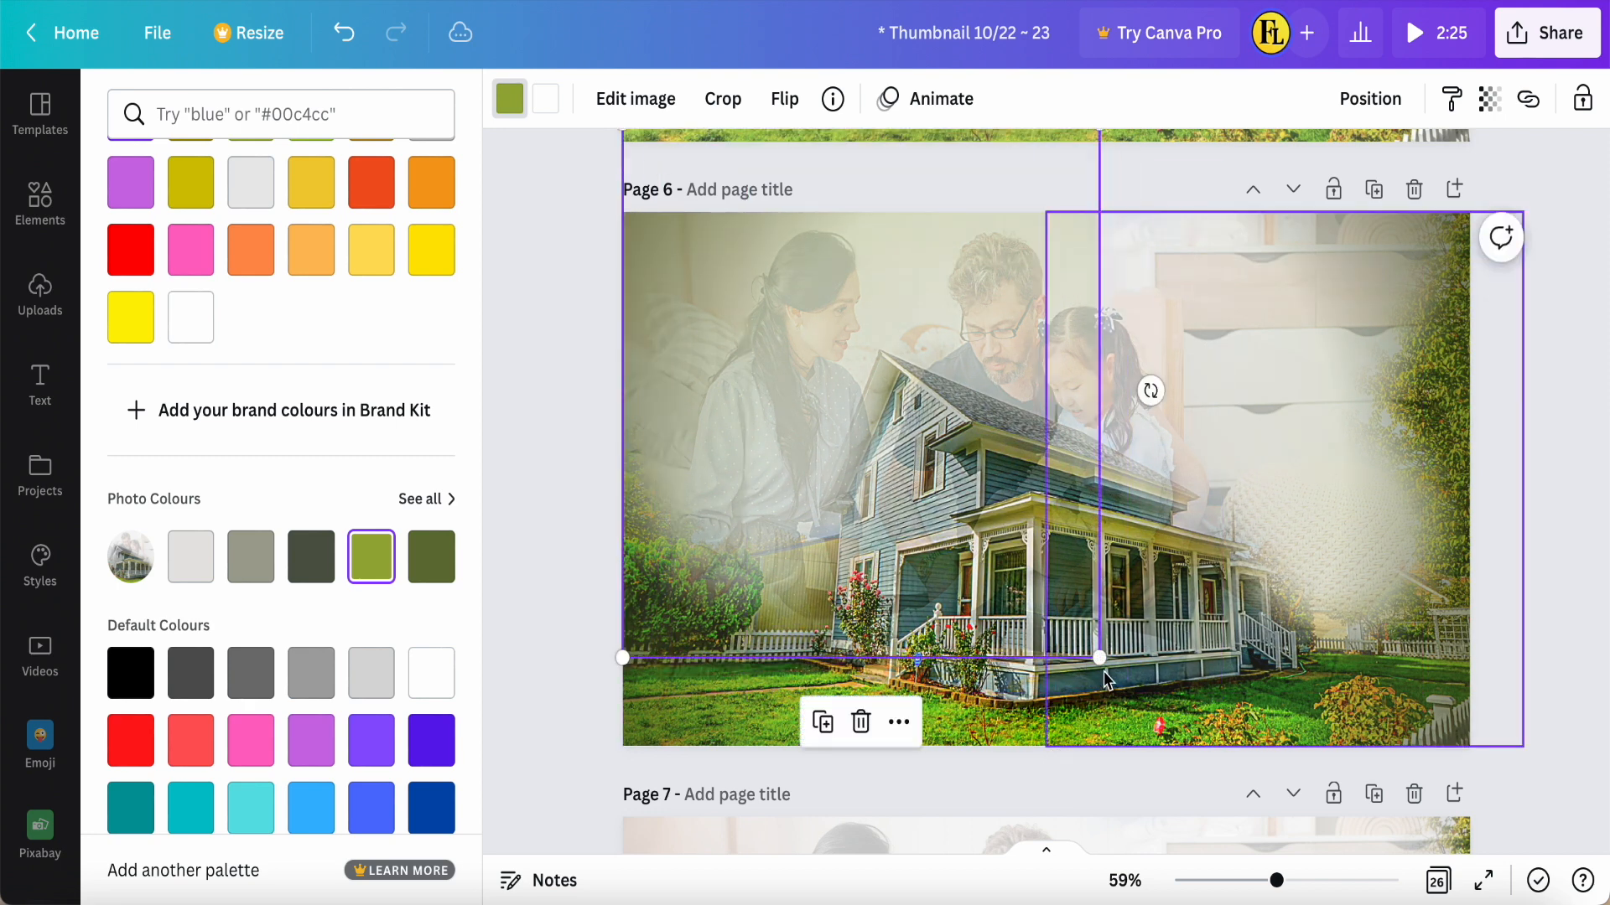
Enlarge the rotated gradient to the full page width and align its lower edge with the bottom of page 6
drag(1101, 658, 1605, 849)
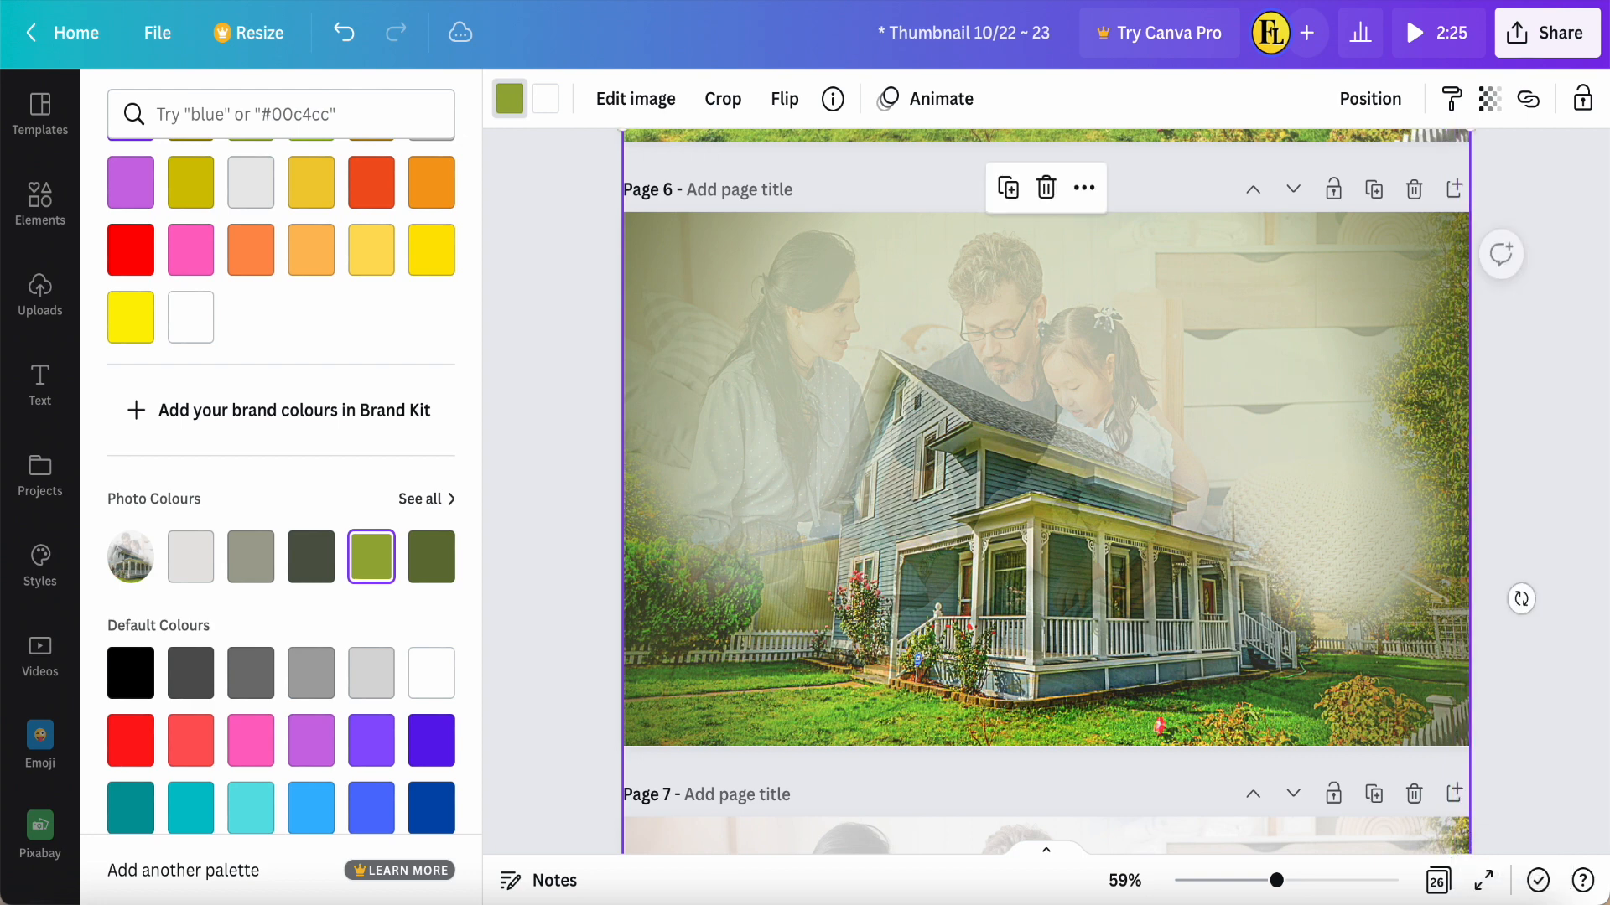
key(Escape)
scroll(1540, 746, down, 2)
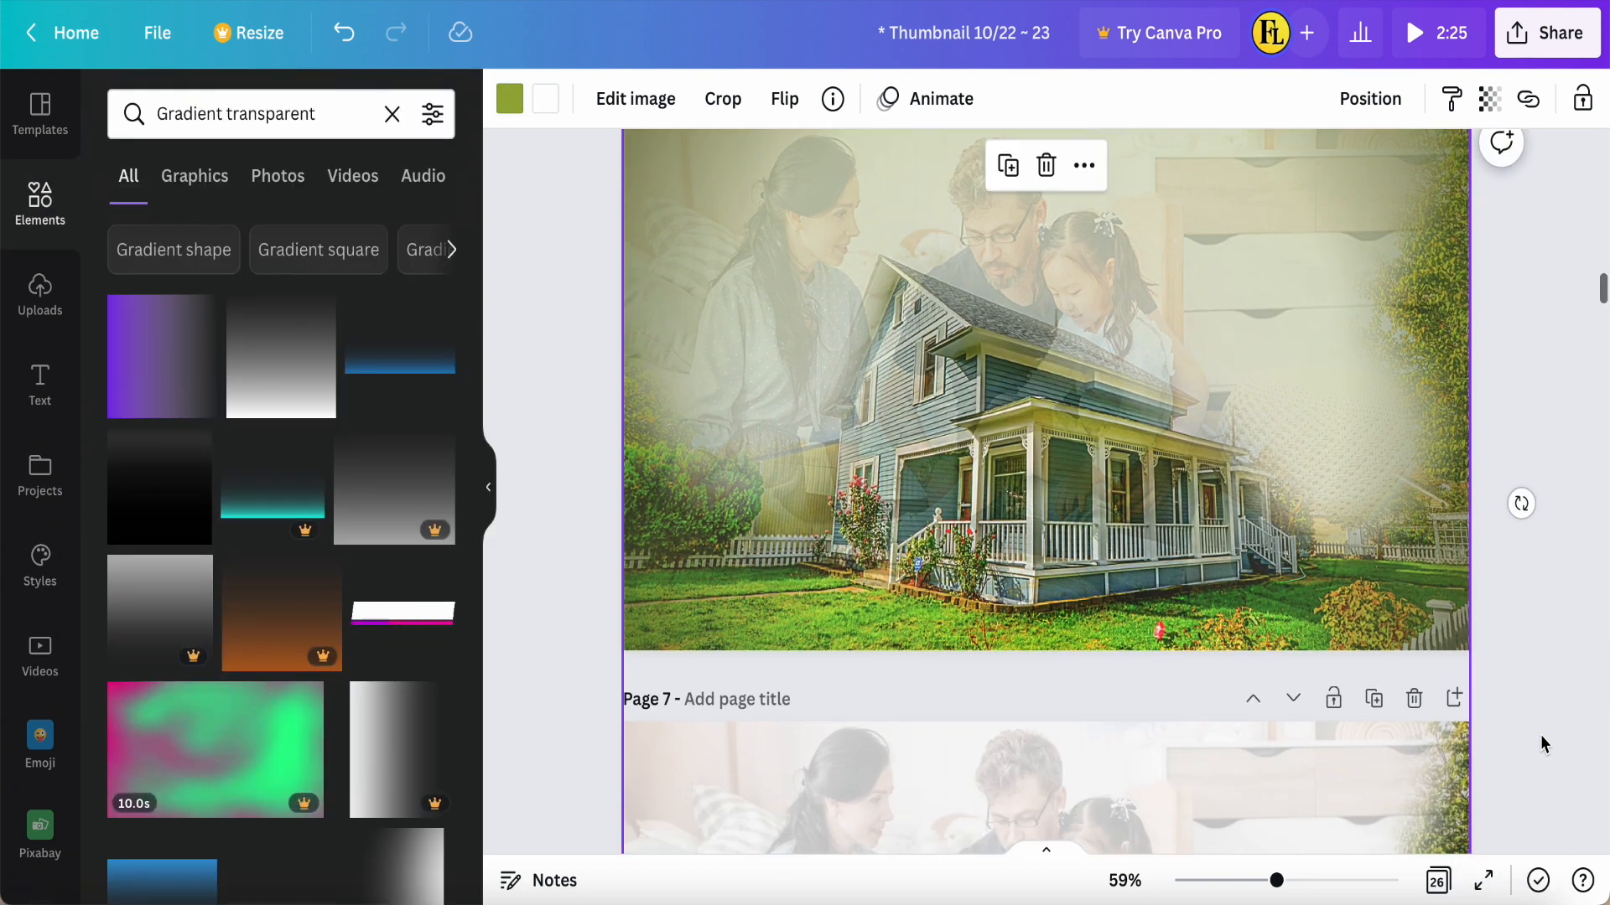
drag(1188, 513, 1192, 188)
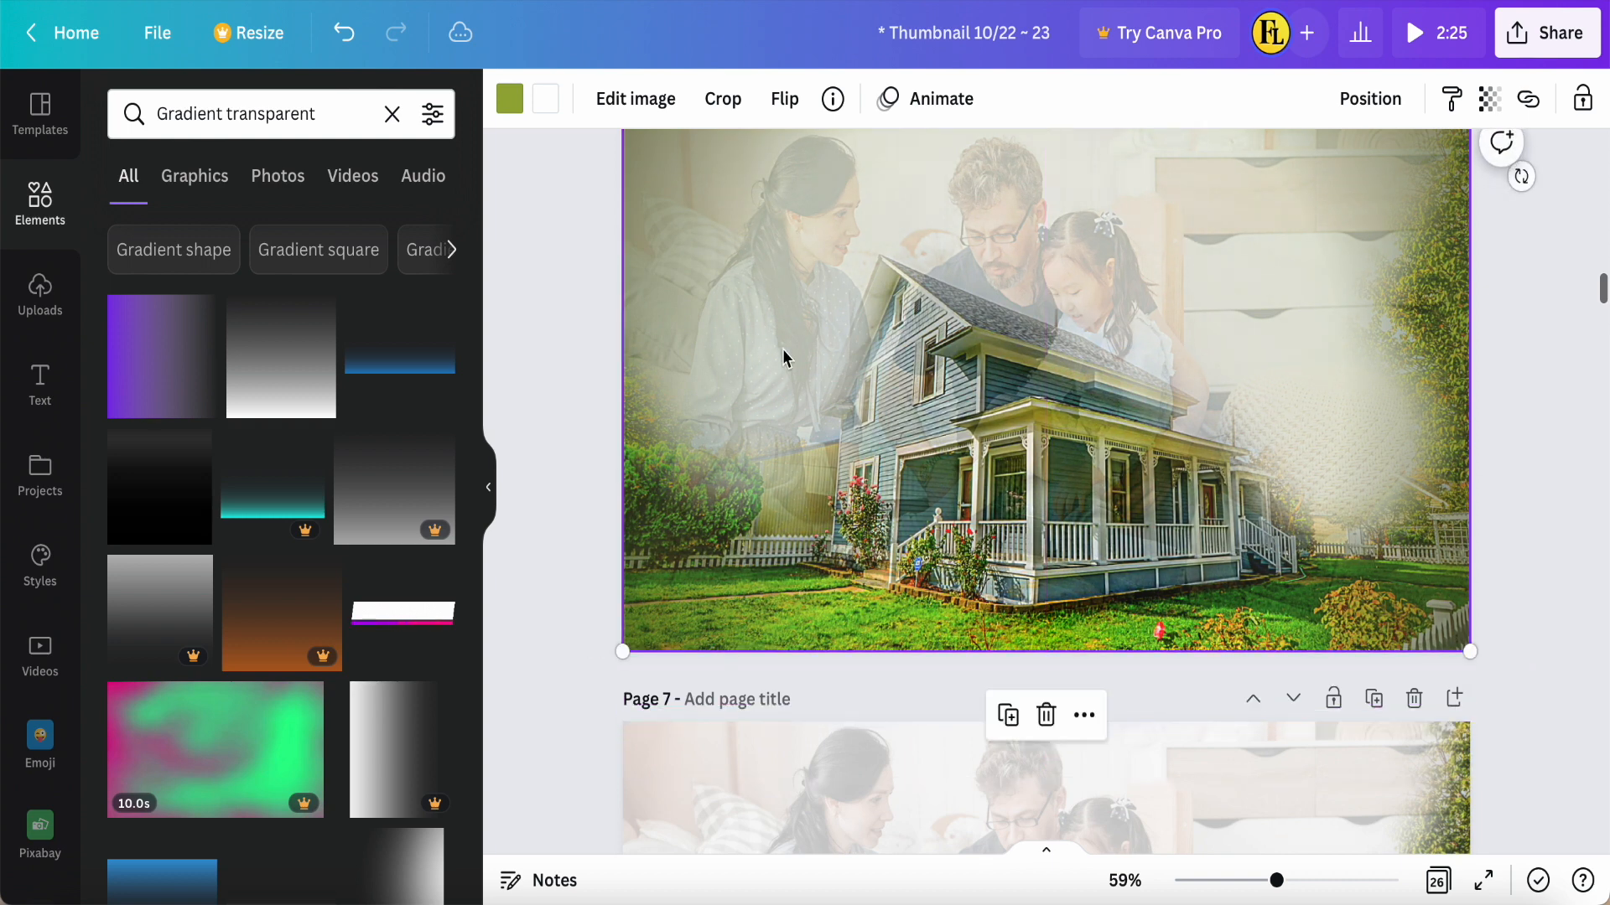
click(553, 399)
Hide the elements list and enlarge the view of page 6 to 88% to examine the blended image
scroll(555, 401, up, 3)
scroll(554, 401, down, 1)
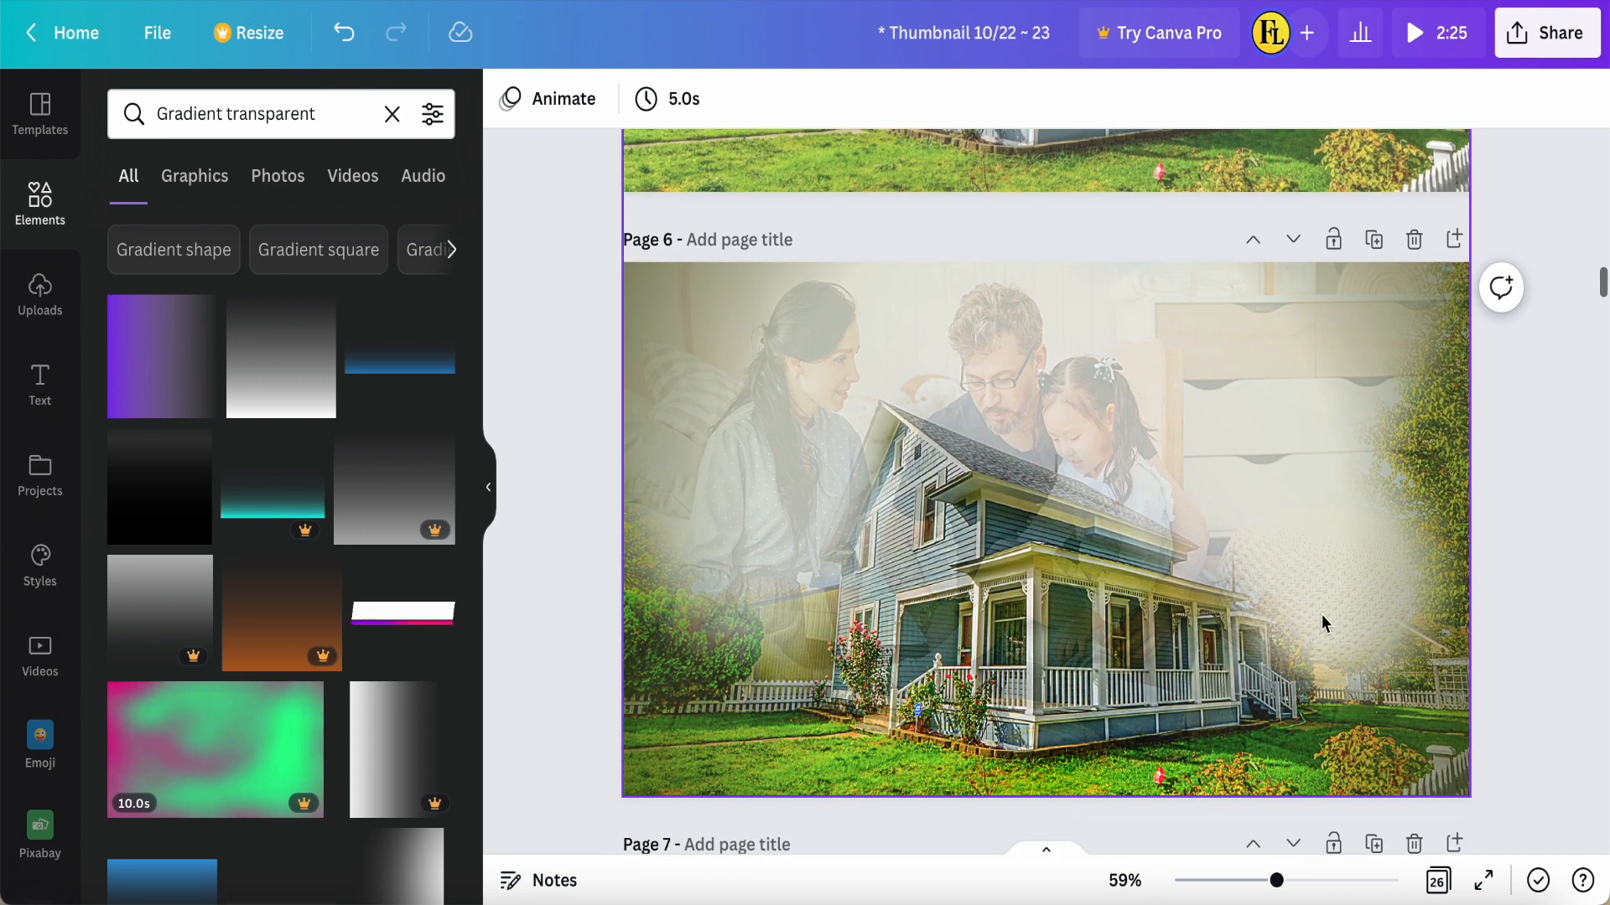
click(489, 497)
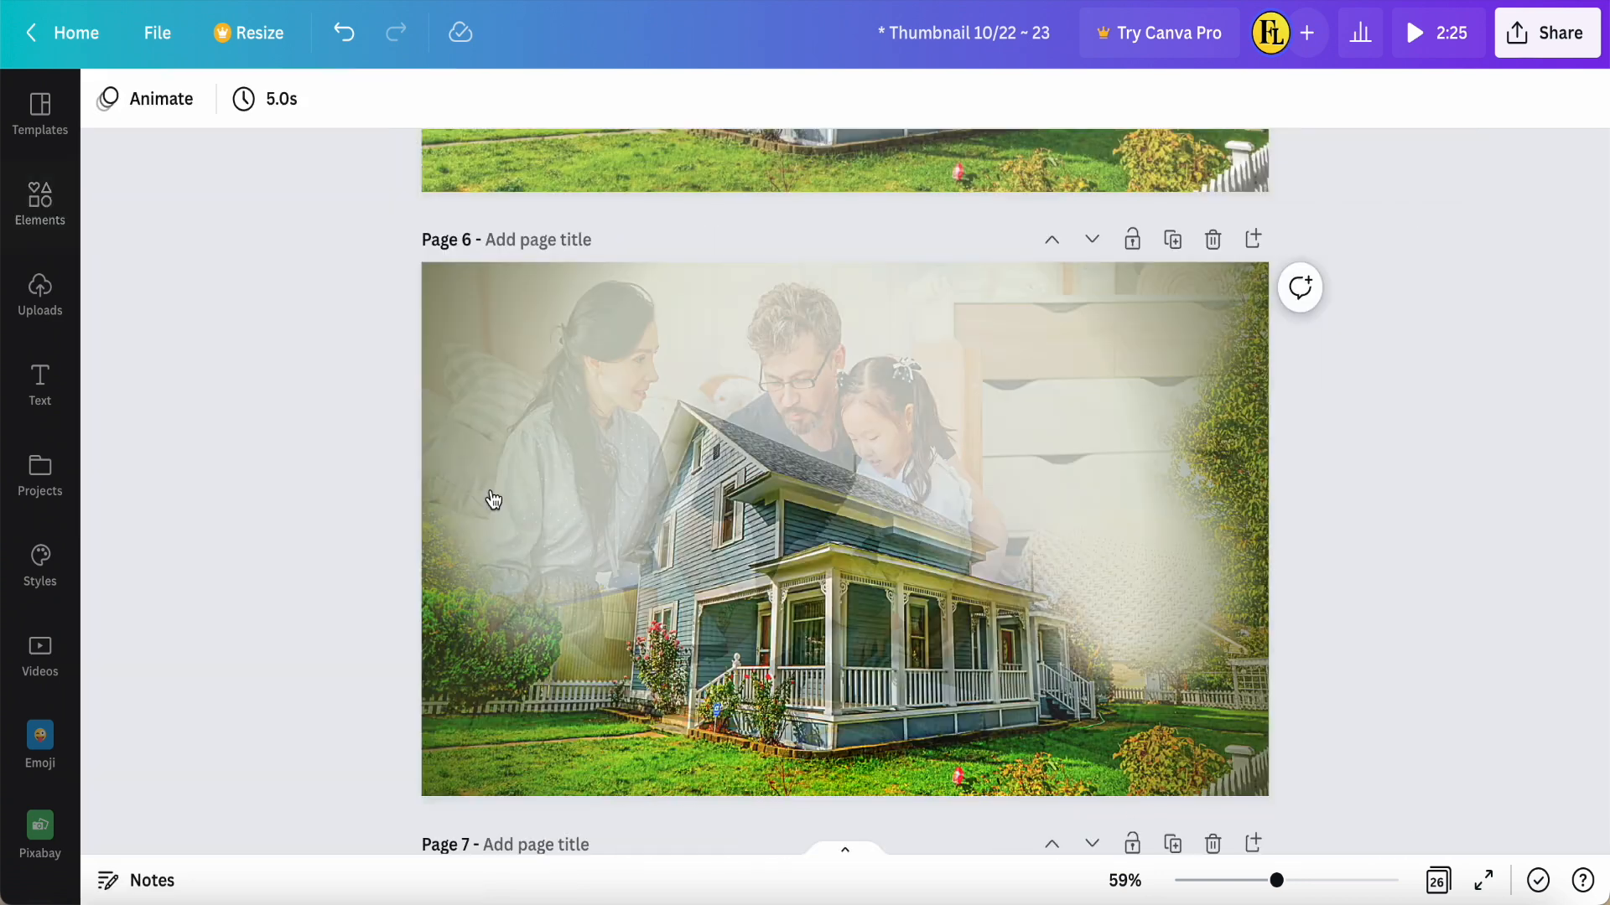
drag(1278, 889, 1299, 889)
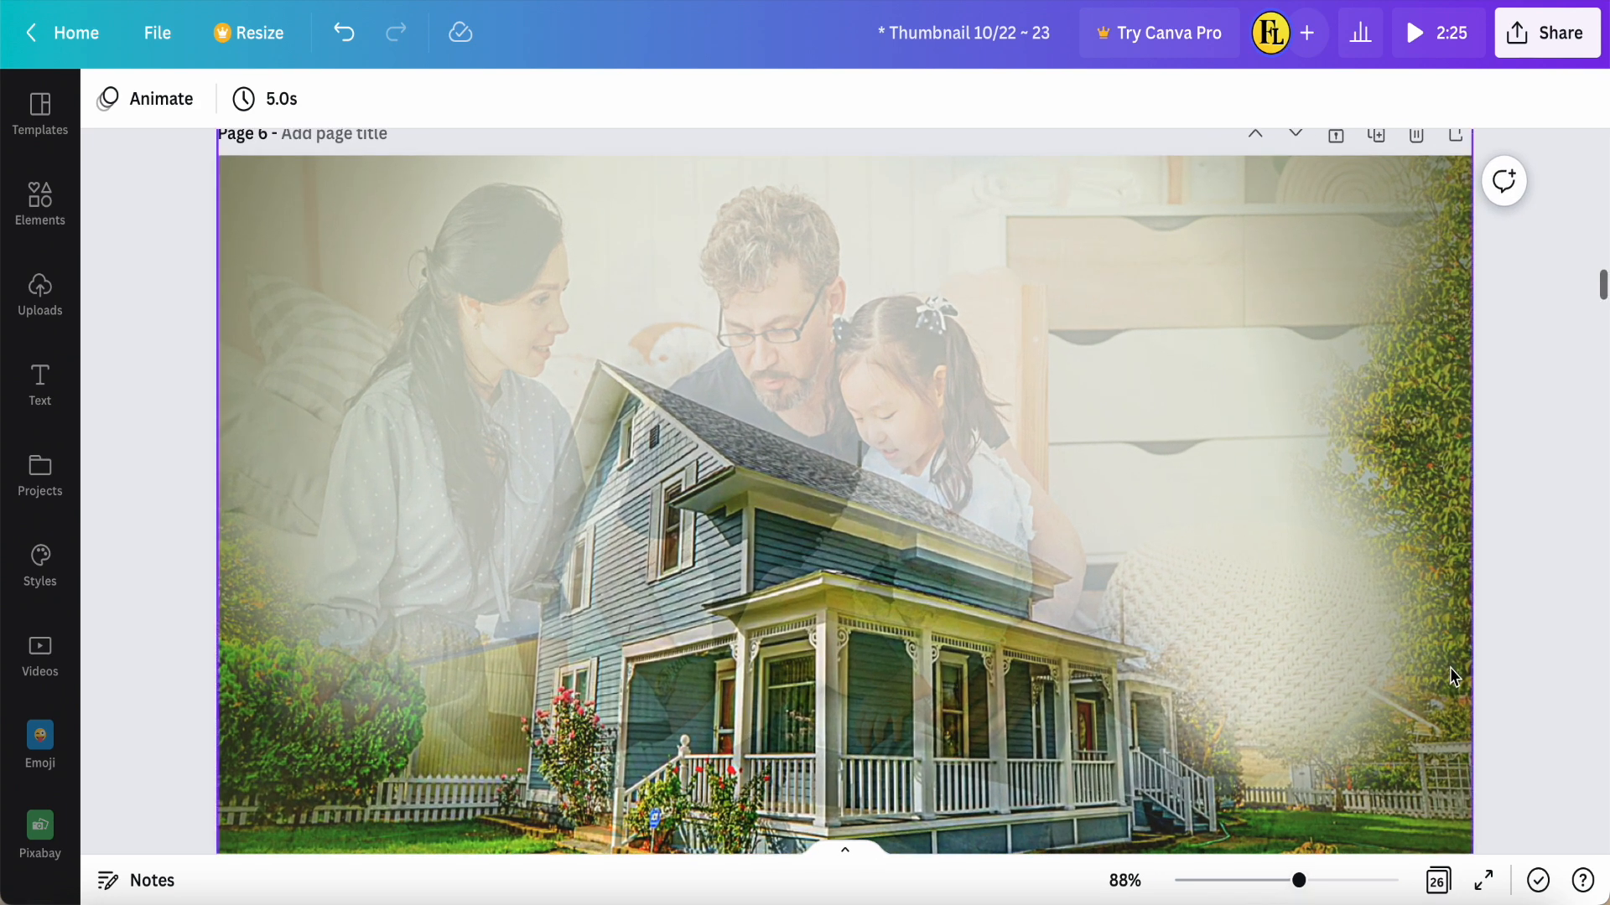
scroll(1537, 597, down, 1)
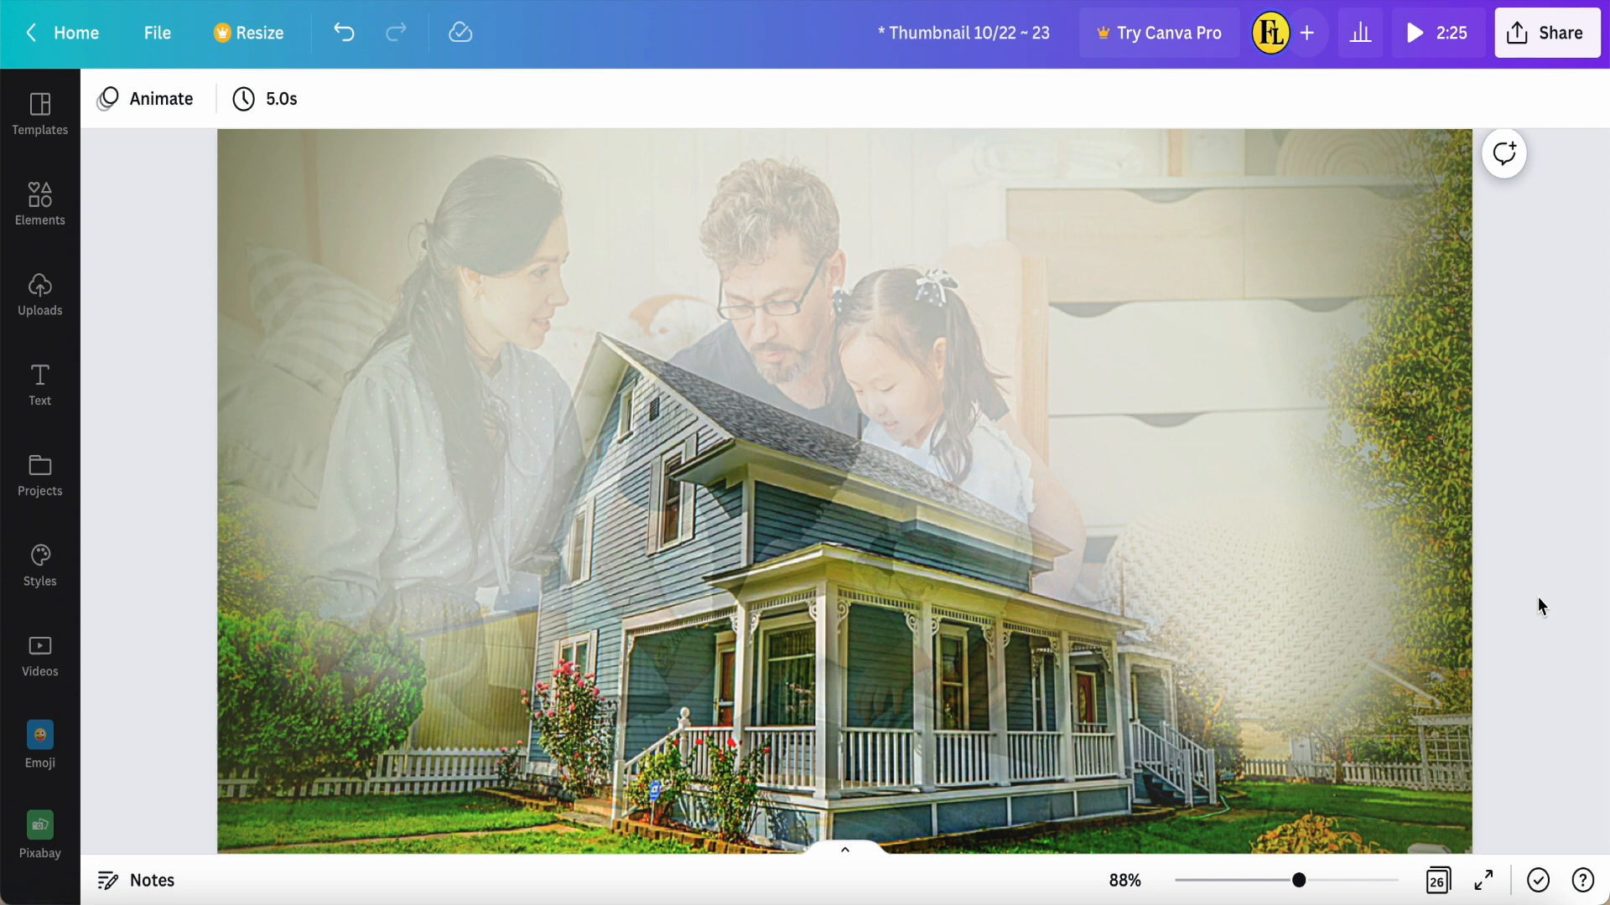